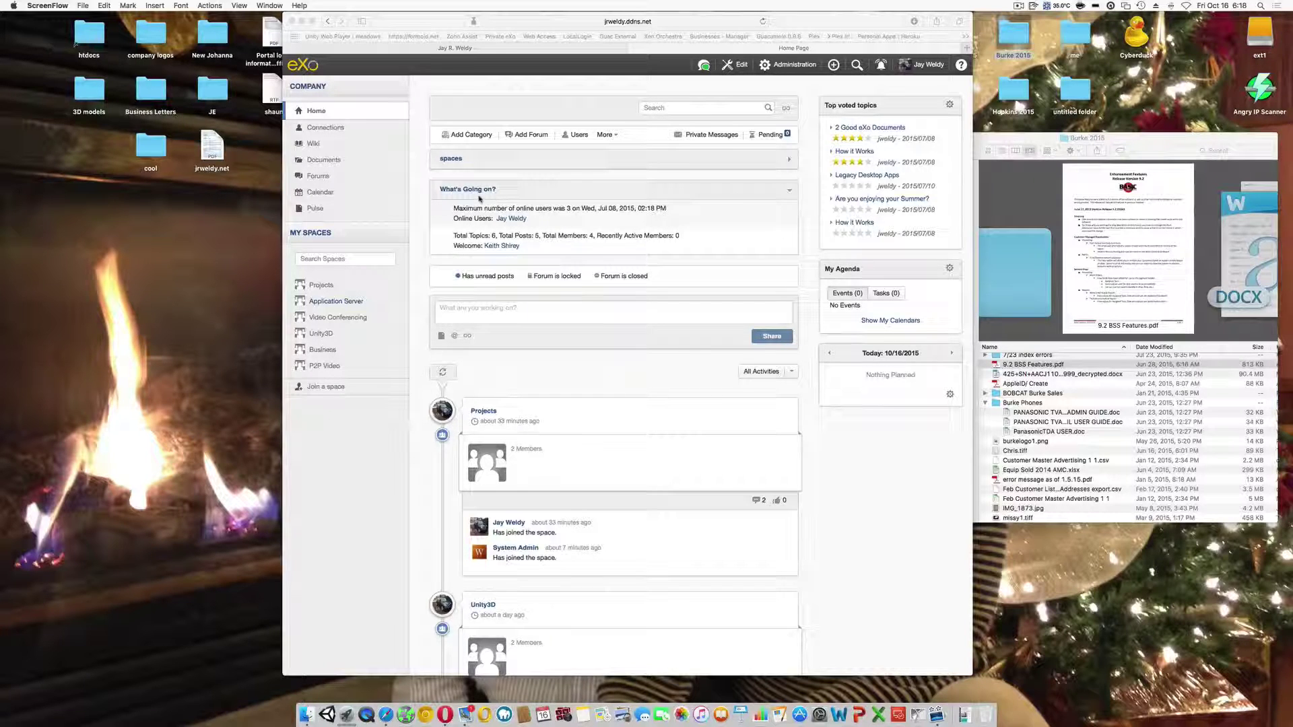
# - Bring the eXo intranet browser window to the front
pyautogui.click(333, 163)
# - In Documents, open 9.2 BSS Features.pdf from Clients › 2015 Burke › Basic Software Systems
pyautogui.click(333, 163)
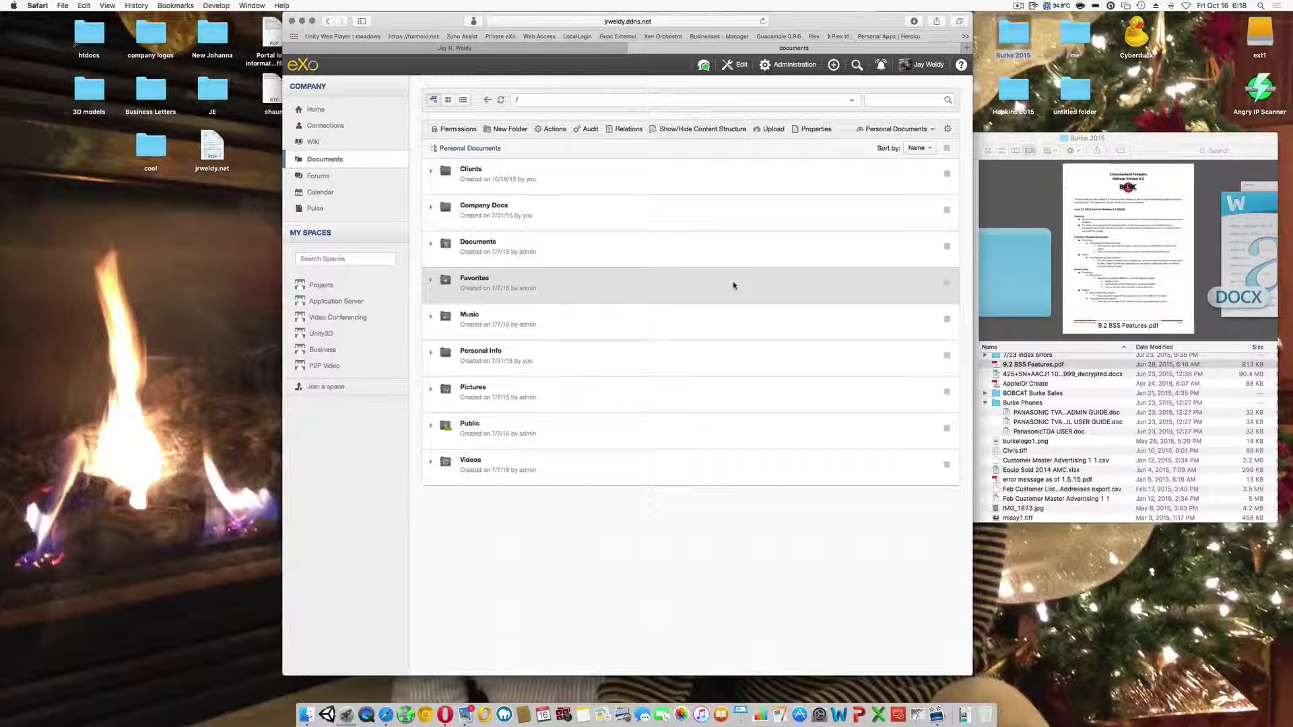
pyautogui.click(474, 173)
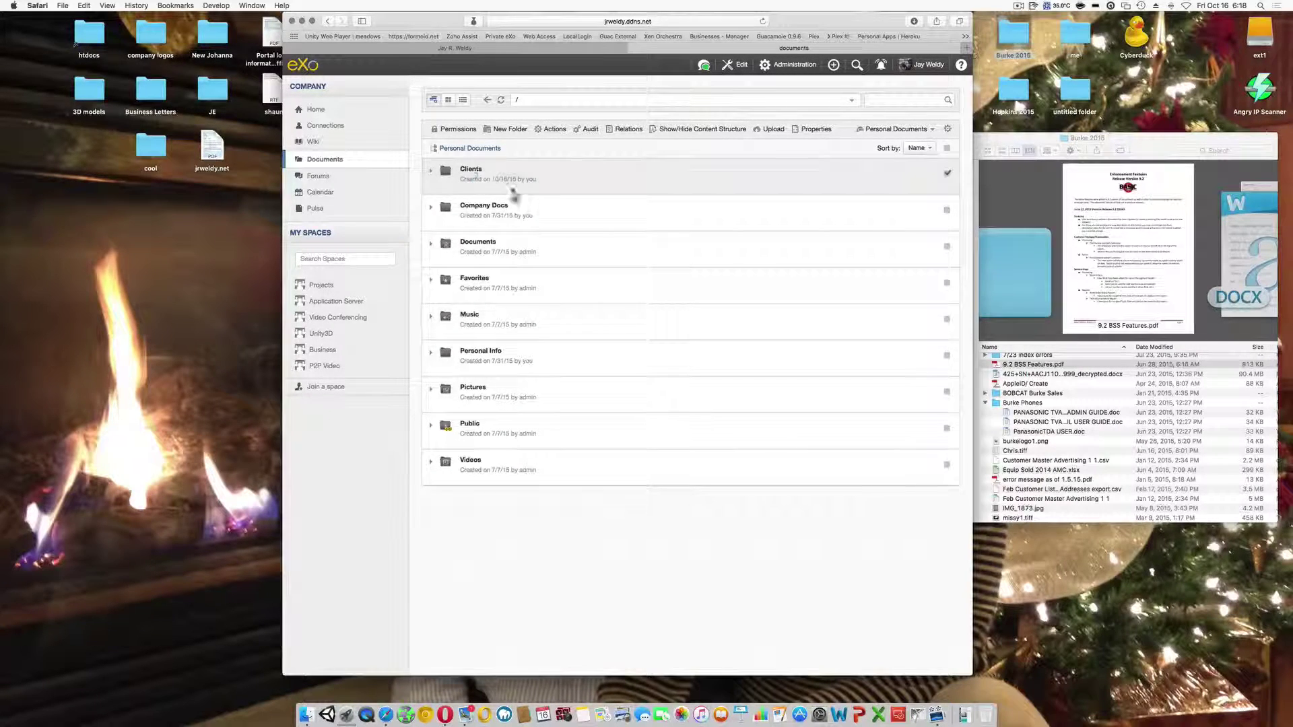
pyautogui.click(496, 173)
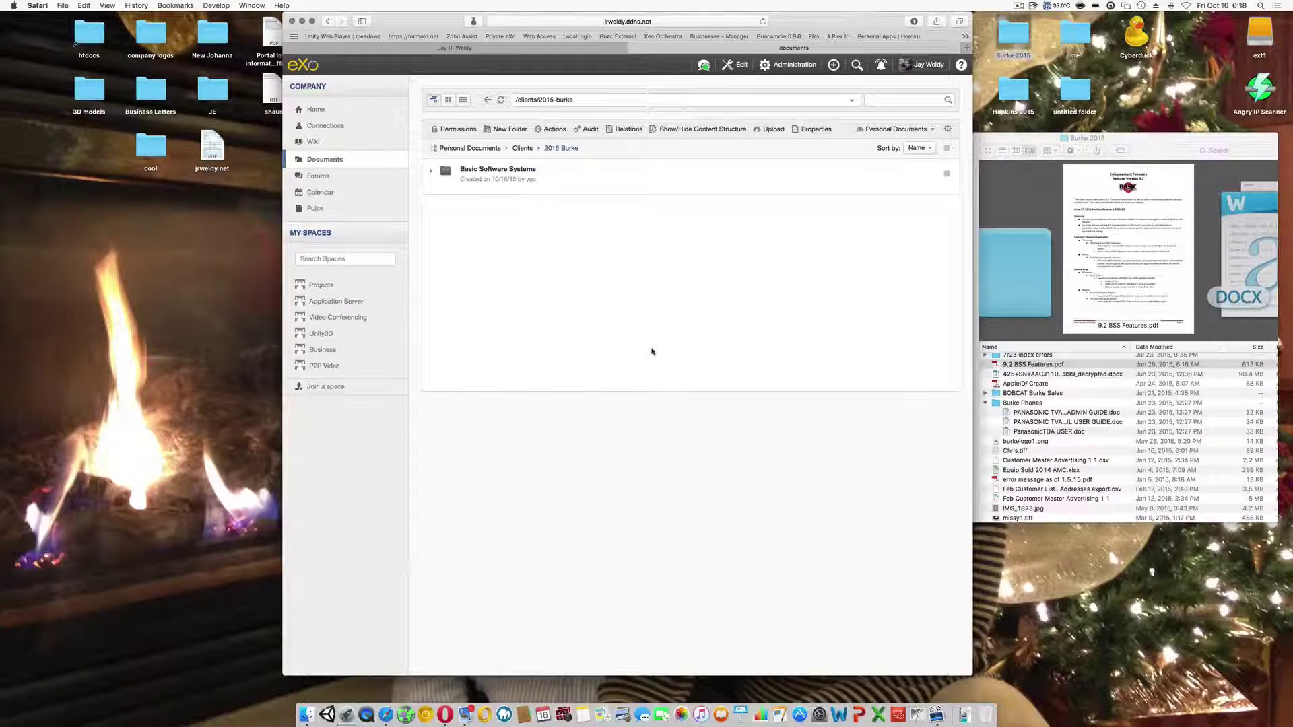
pyautogui.click(501, 171)
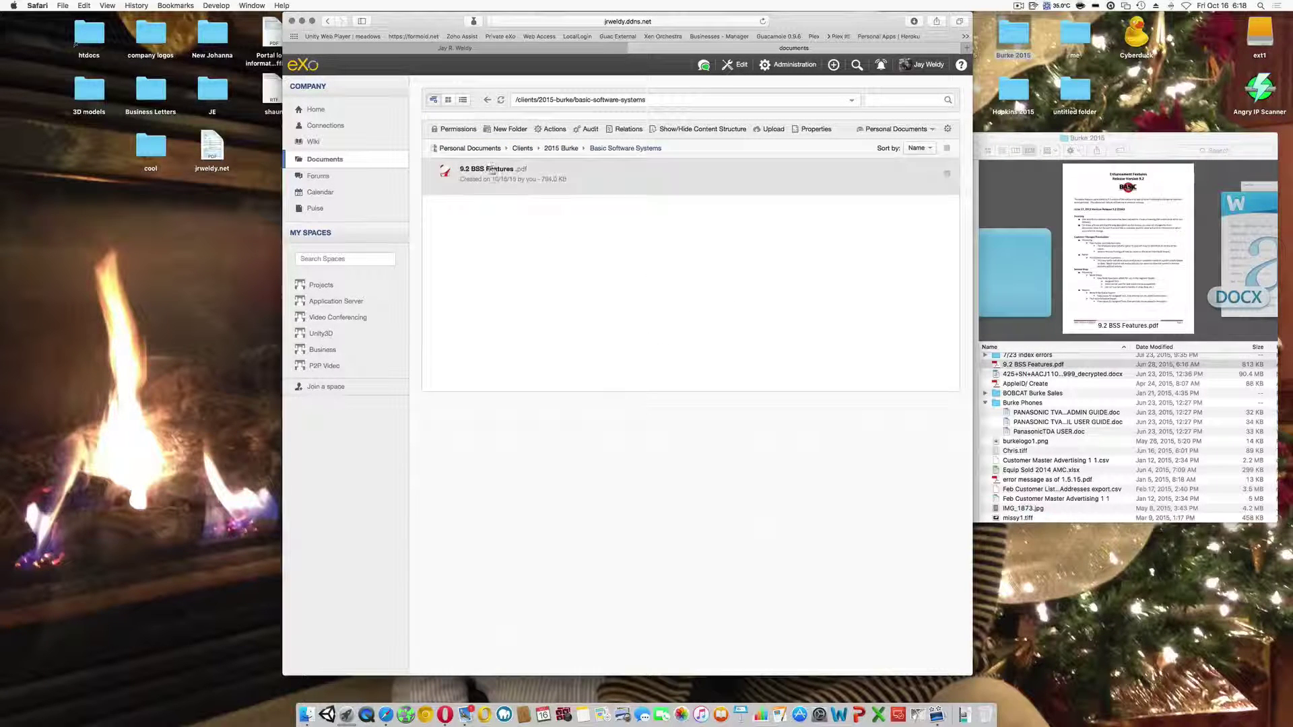
pyautogui.click(494, 171)
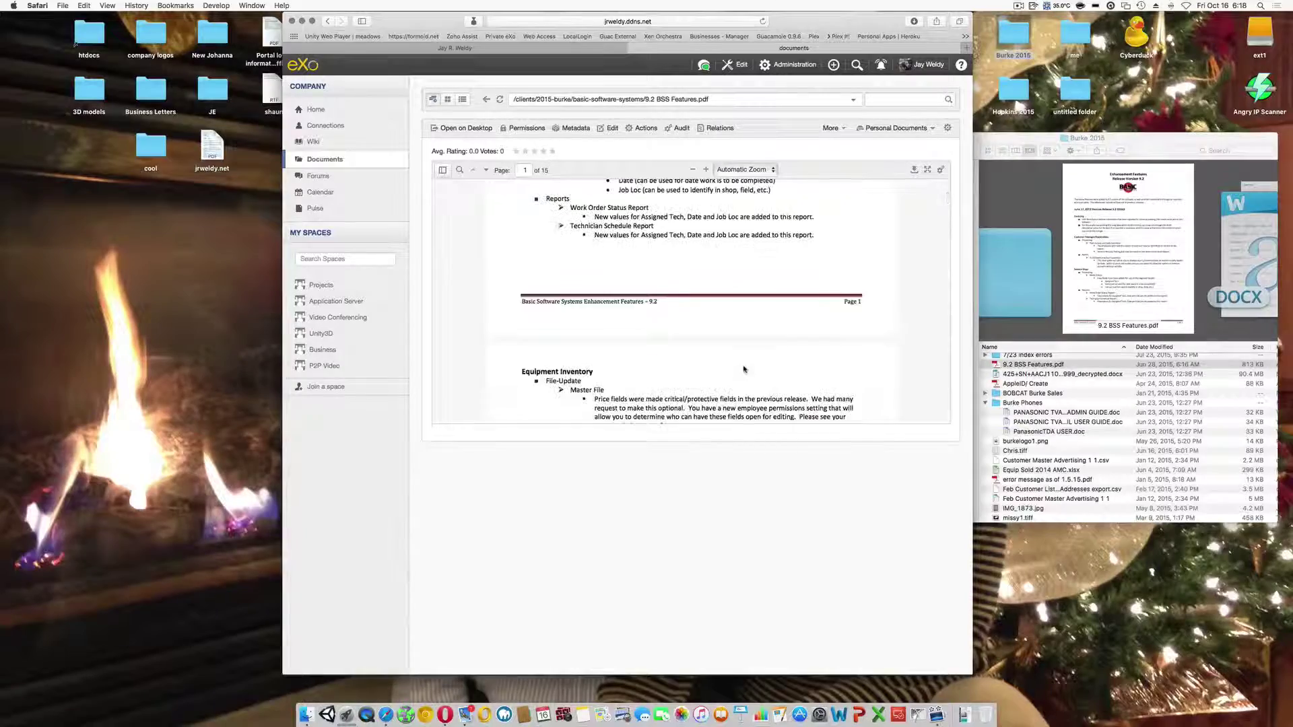
# - Scroll through the PDF, then navigate back up to the 2015 Burke folder
pyautogui.scroll(-10, 748, 329)
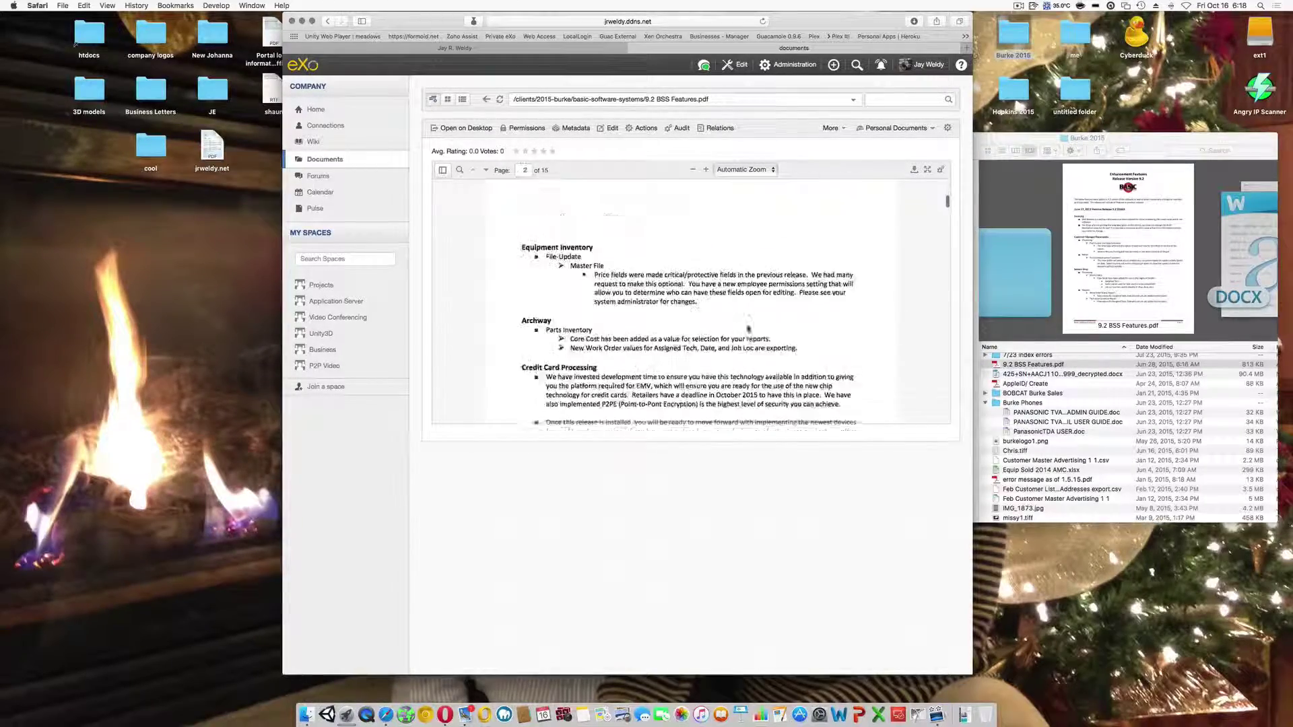
pyautogui.scroll(5, 747, 329)
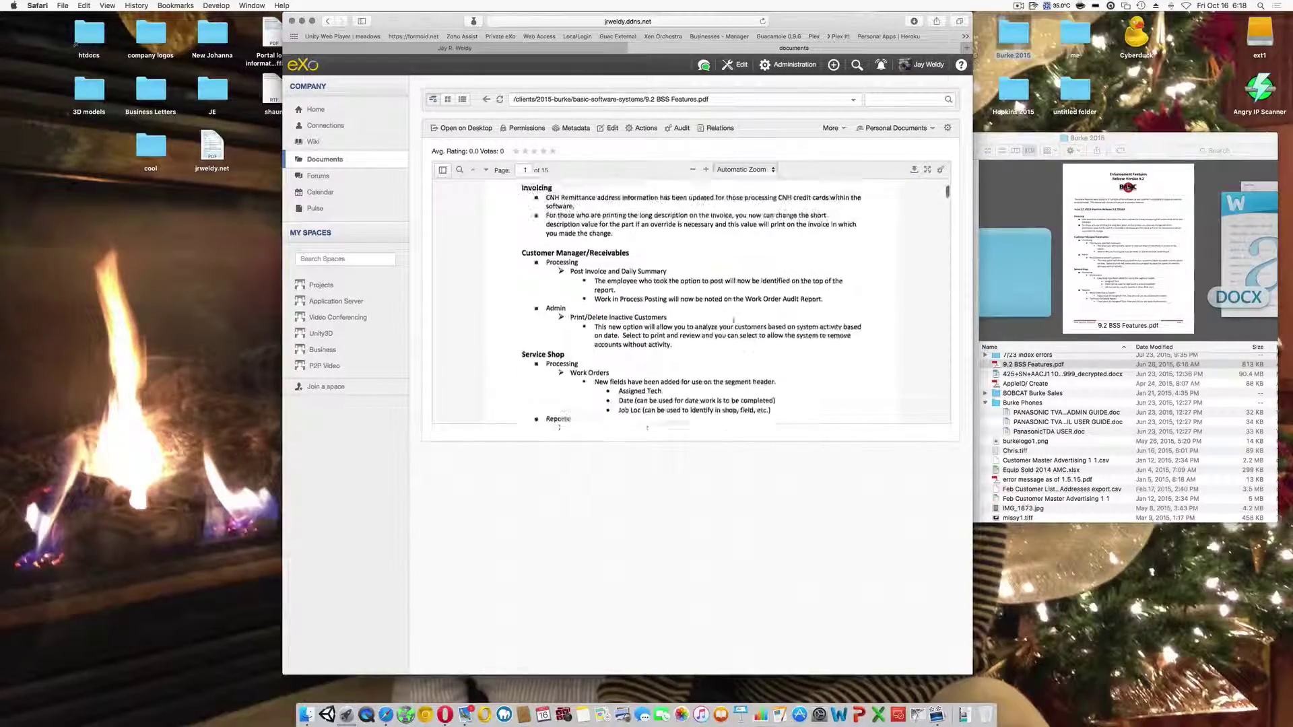
pyautogui.click(486, 99)
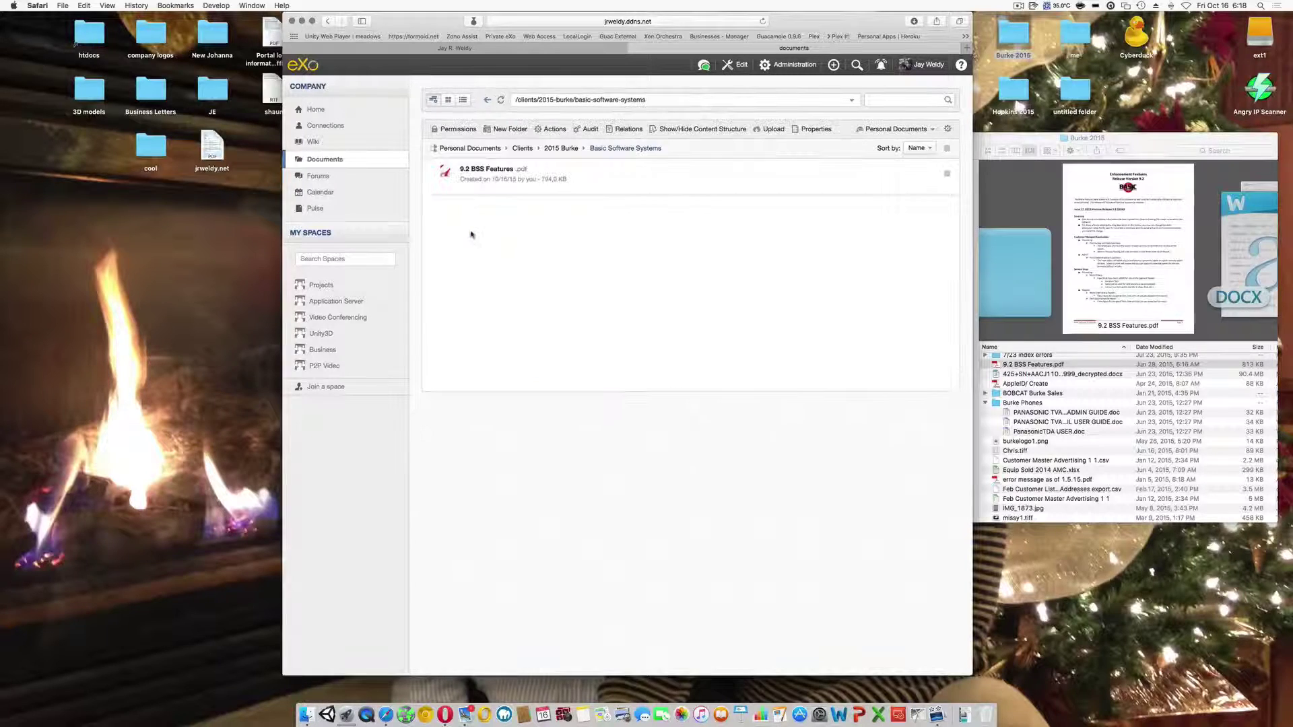
pyautogui.click(486, 99)
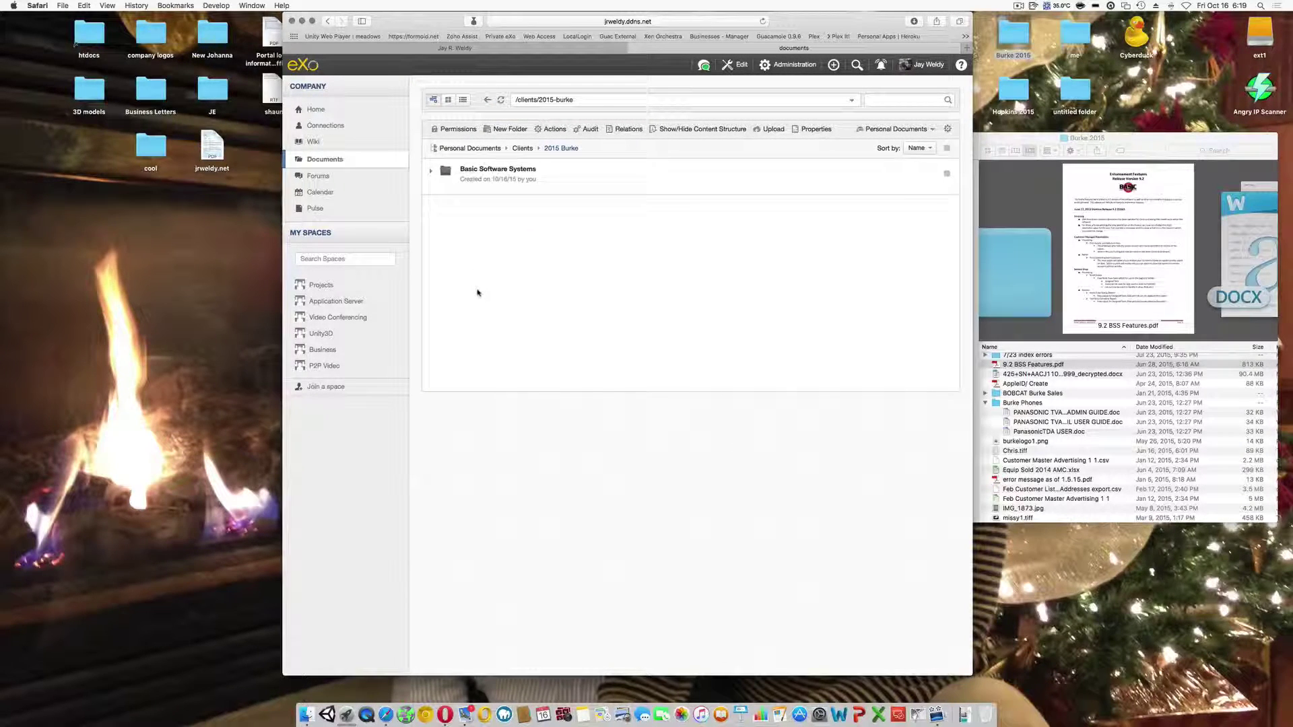
# - Create the folder 'Corporate Phones - Panasonic' inside 2015 Burke and open it
pyautogui.click(510, 129)
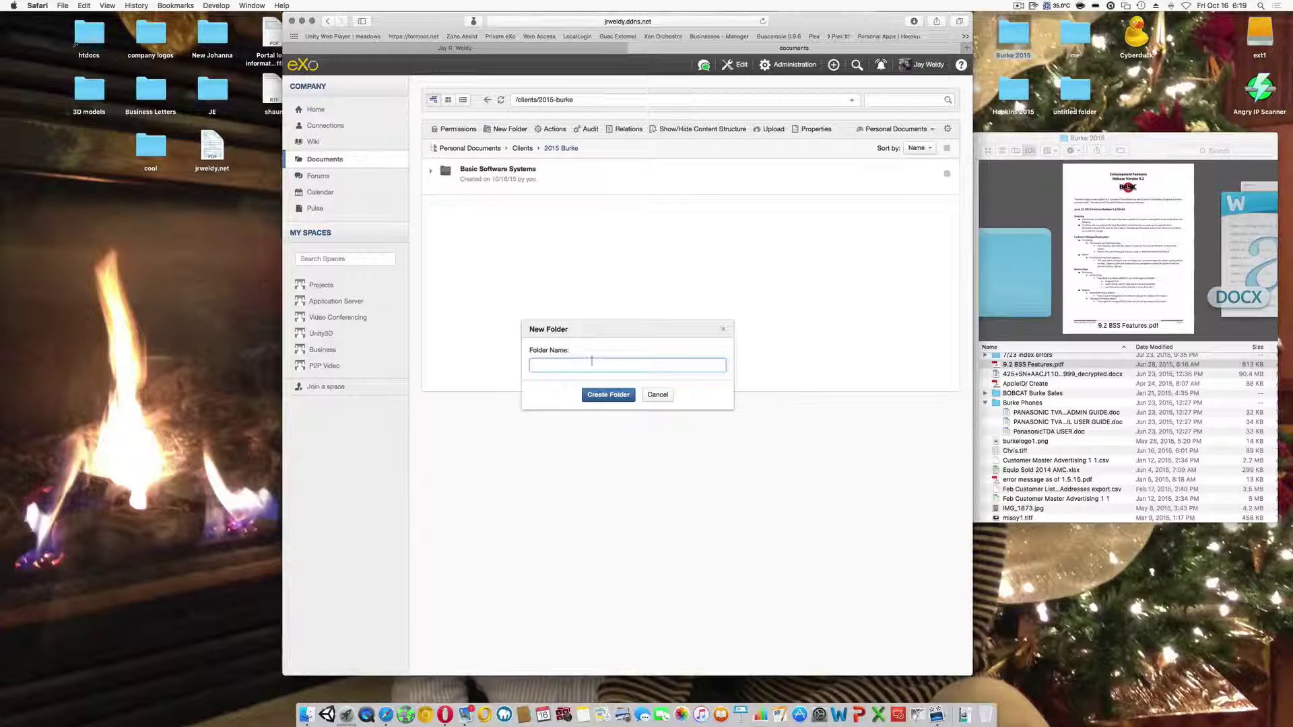
pyautogui.write('Corporate Phones - Pana')
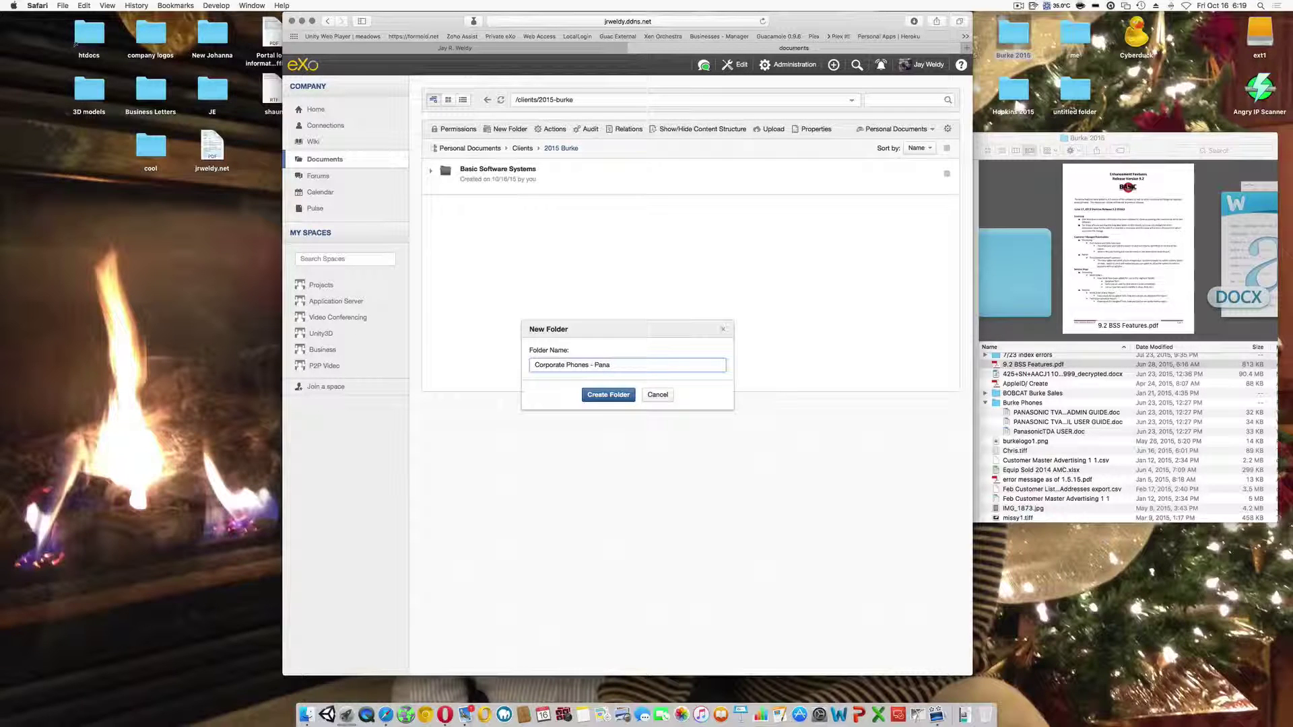
pyautogui.write('sonic')
pyautogui.click(593, 396)
pyautogui.click(493, 213)
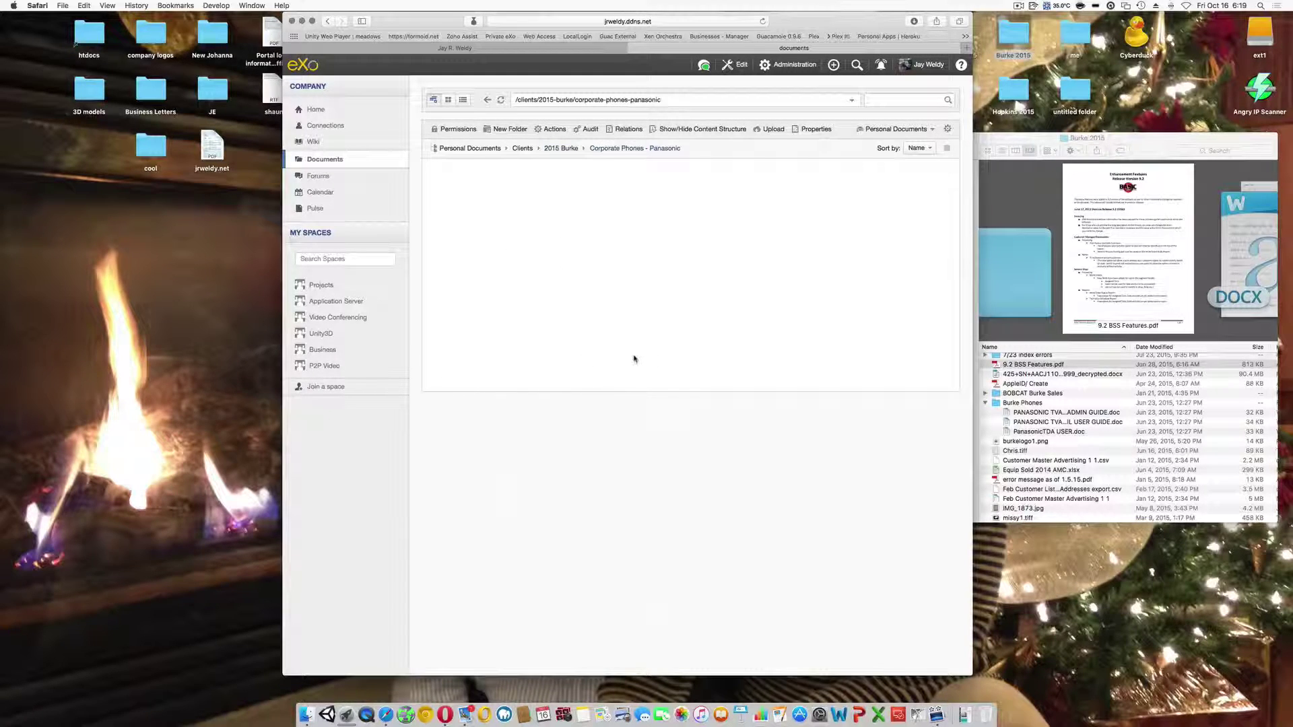
pyautogui.click(1023, 415)
# - Upload the three Panasonic .doc guides from the local Burke 2015 window, then close that window
pyautogui.click(1024, 413)
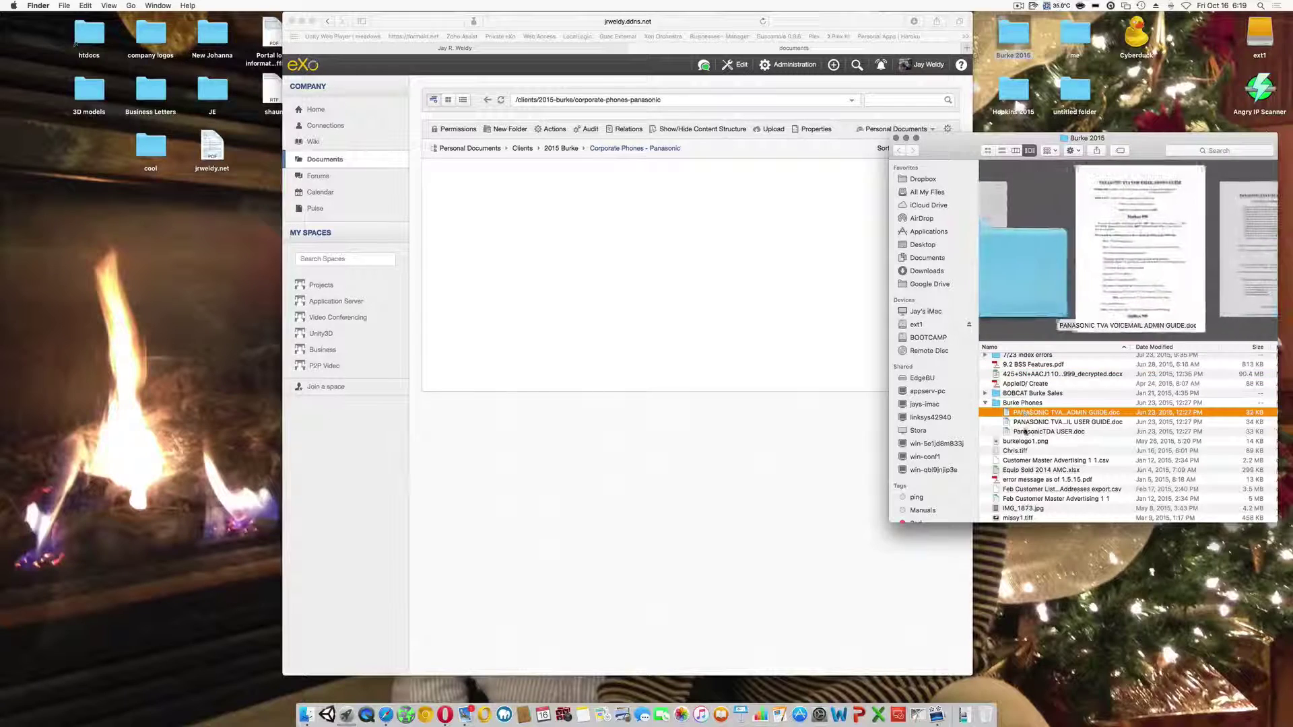
pyautogui.keyDown('shift'); pyautogui.click(1024, 431); pyautogui.keyUp('shift')
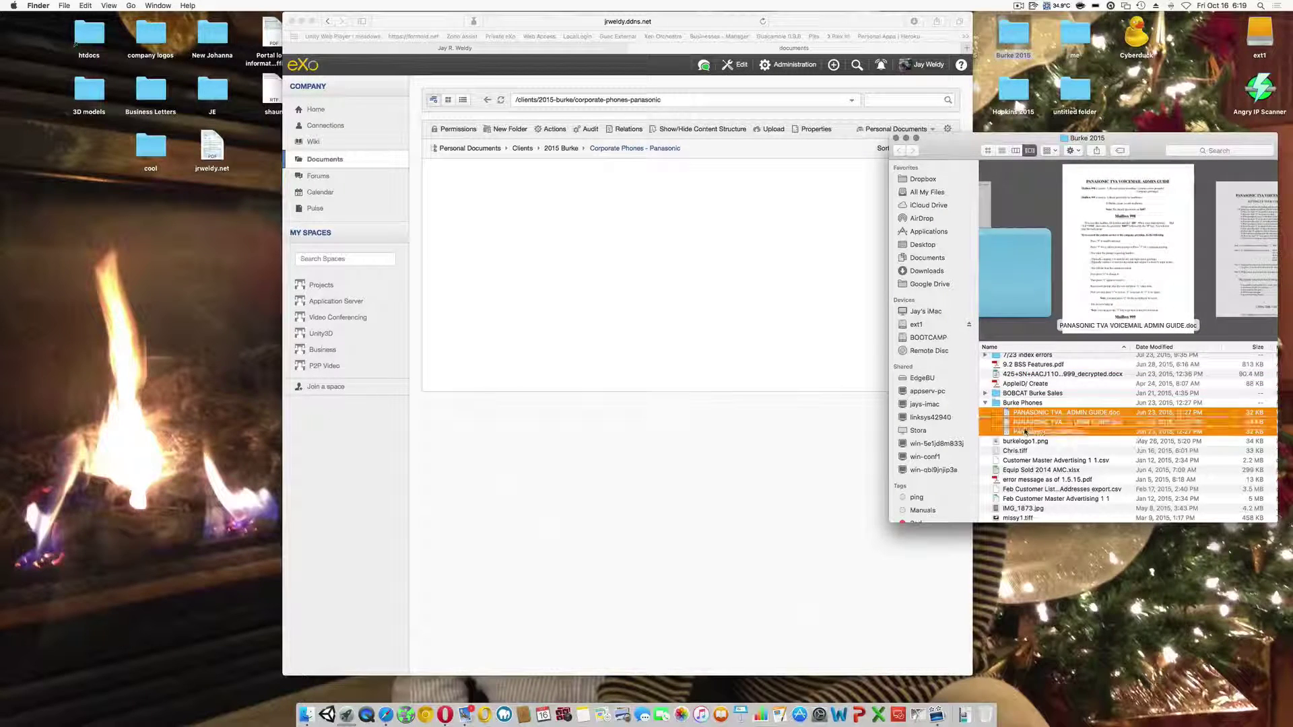
pyautogui.moveTo(1024, 431); pyautogui.dragTo(690, 305)
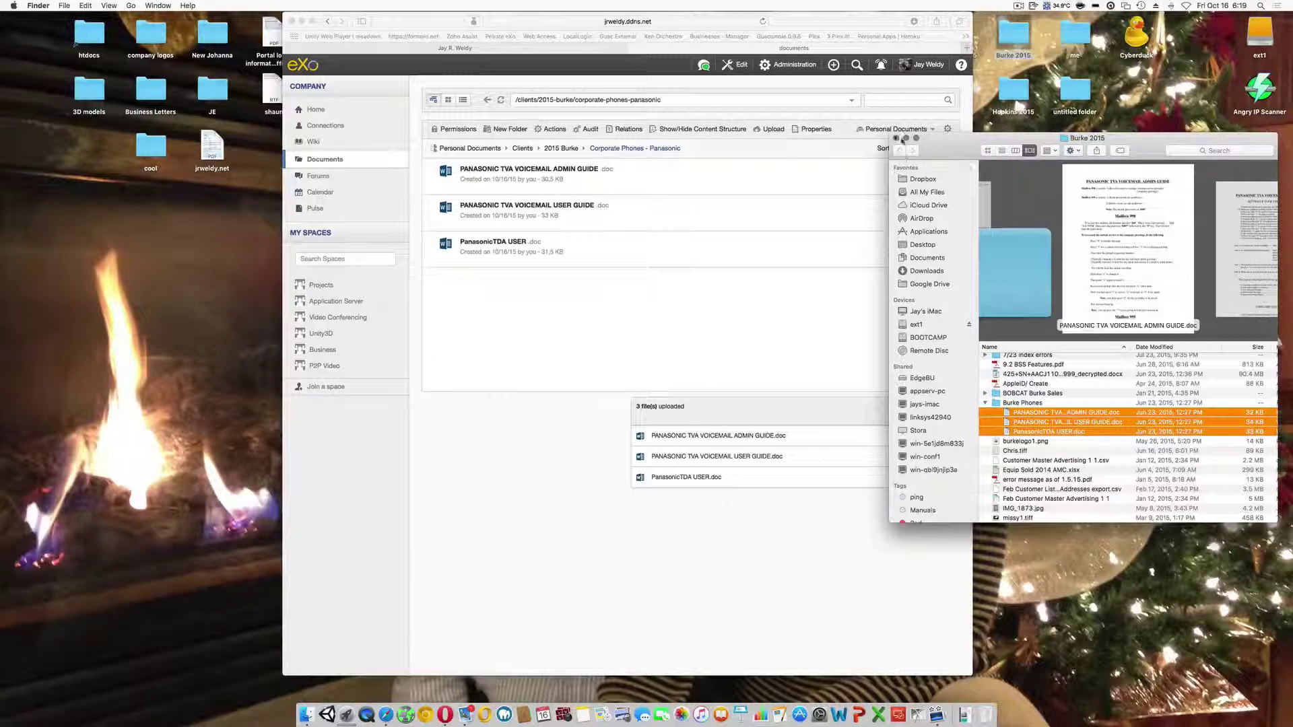
pyautogui.click(896, 138)
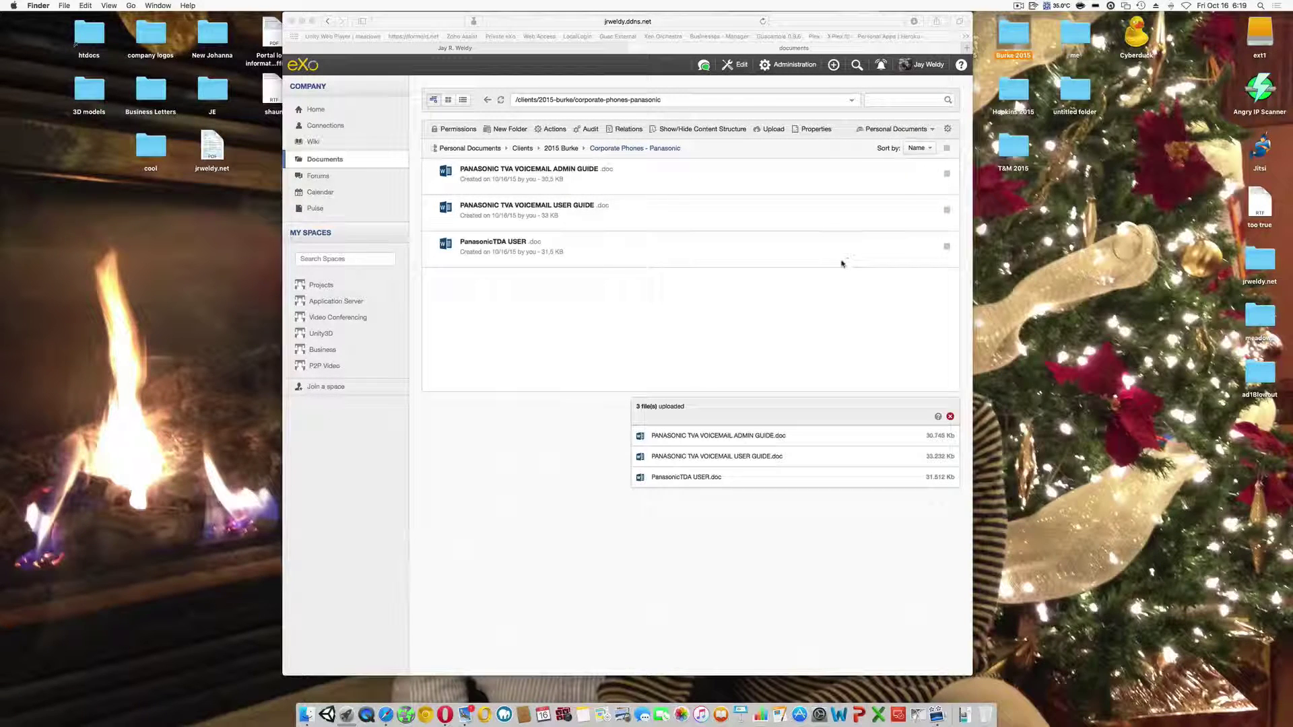
pyautogui.click(829, 322)
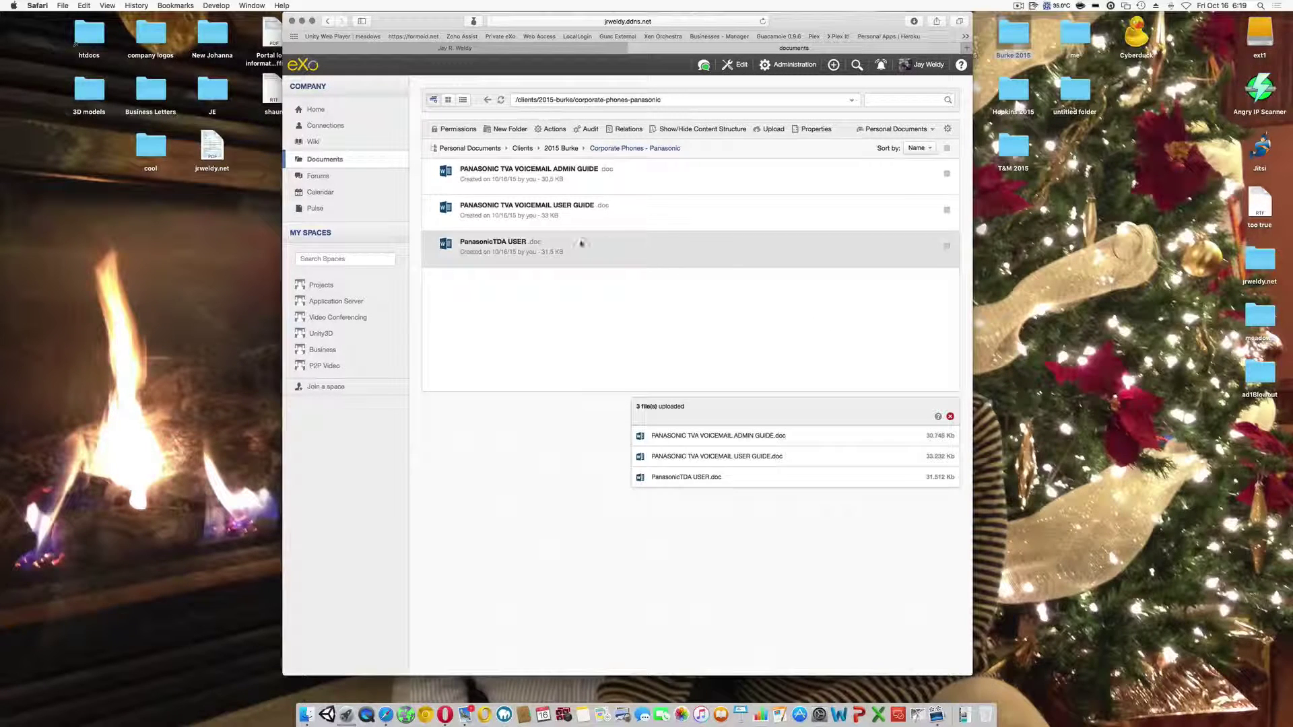
# - Open the PanasonicTDA USER.doc document page, which reports no preview available
pyautogui.click(491, 242)
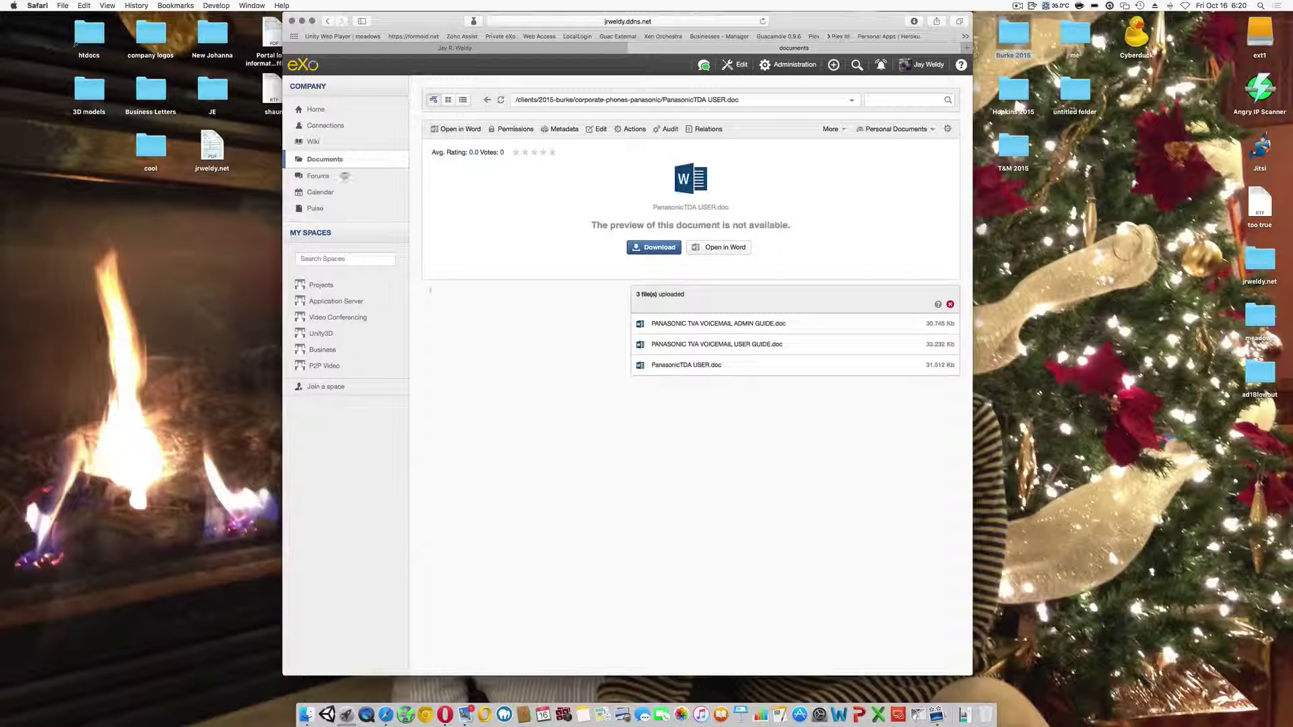
# - Return to the home page, scroll through the activity stream and check the notifications
pyautogui.click(315, 110)
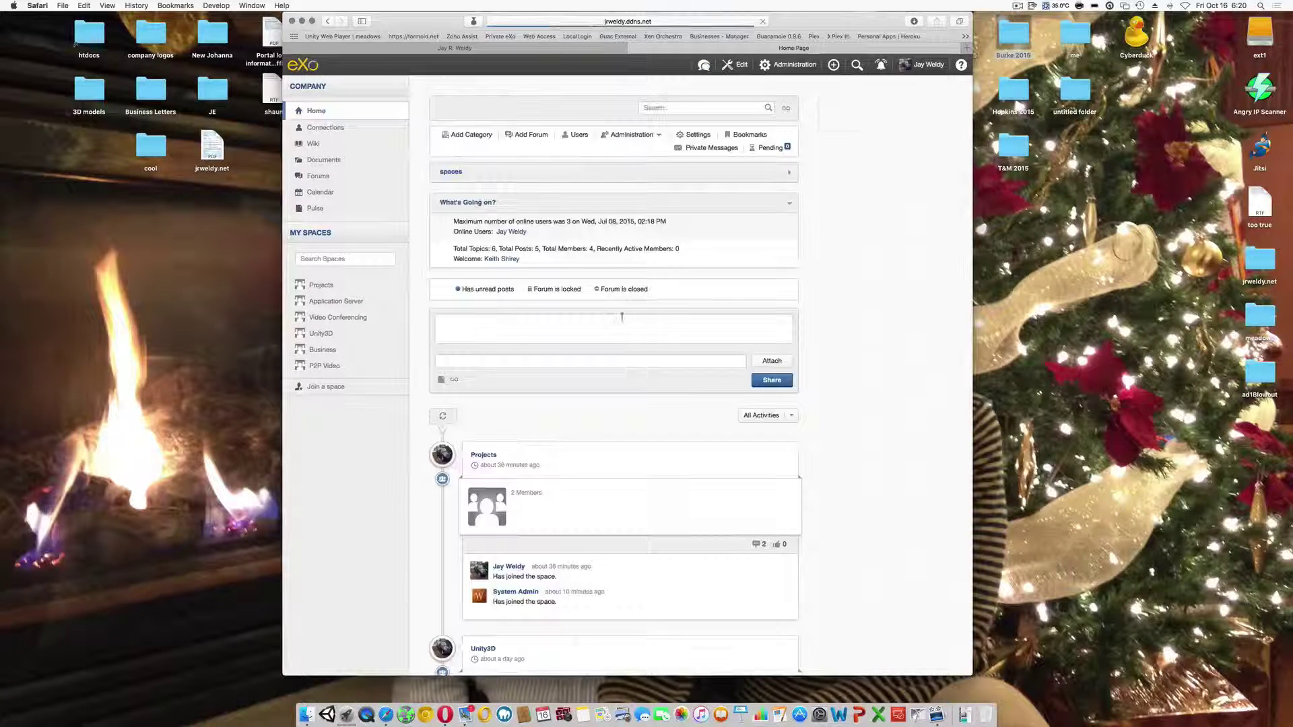
pyautogui.scroll(-3, 682, 361)
pyautogui.scroll(-5, 682, 362)
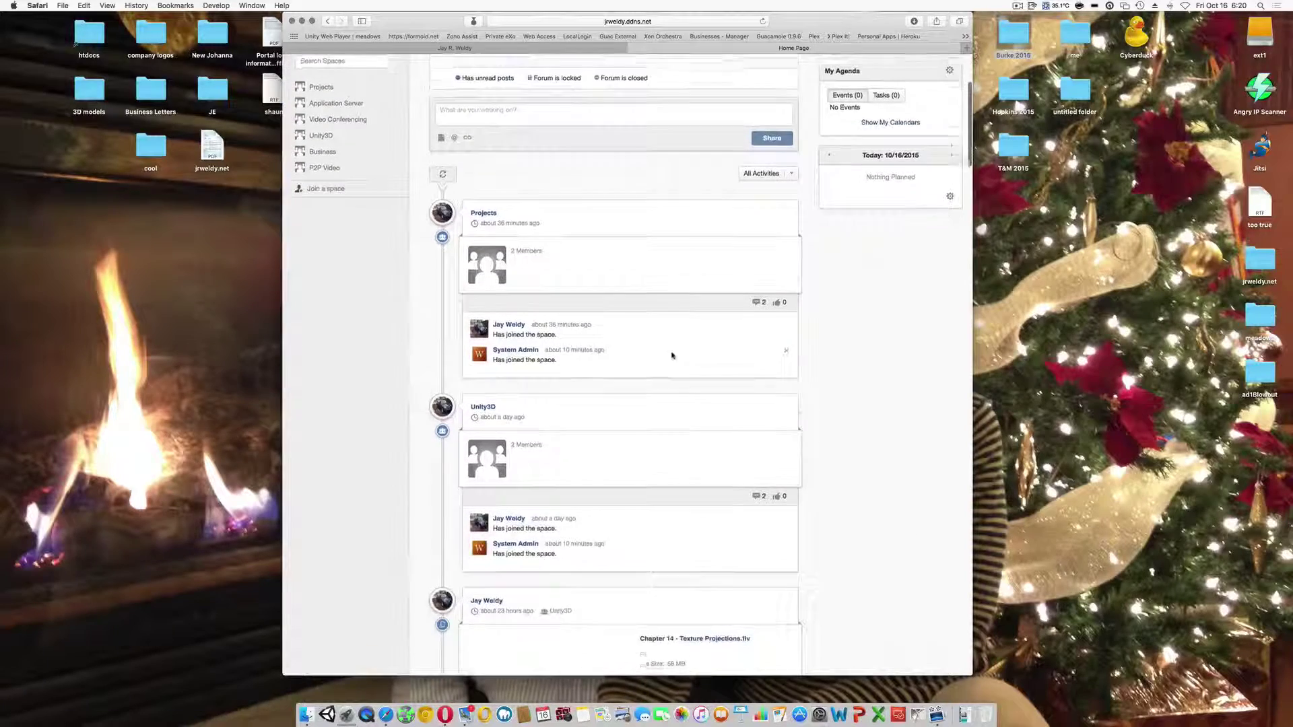
pyautogui.scroll(-8, 676, 407)
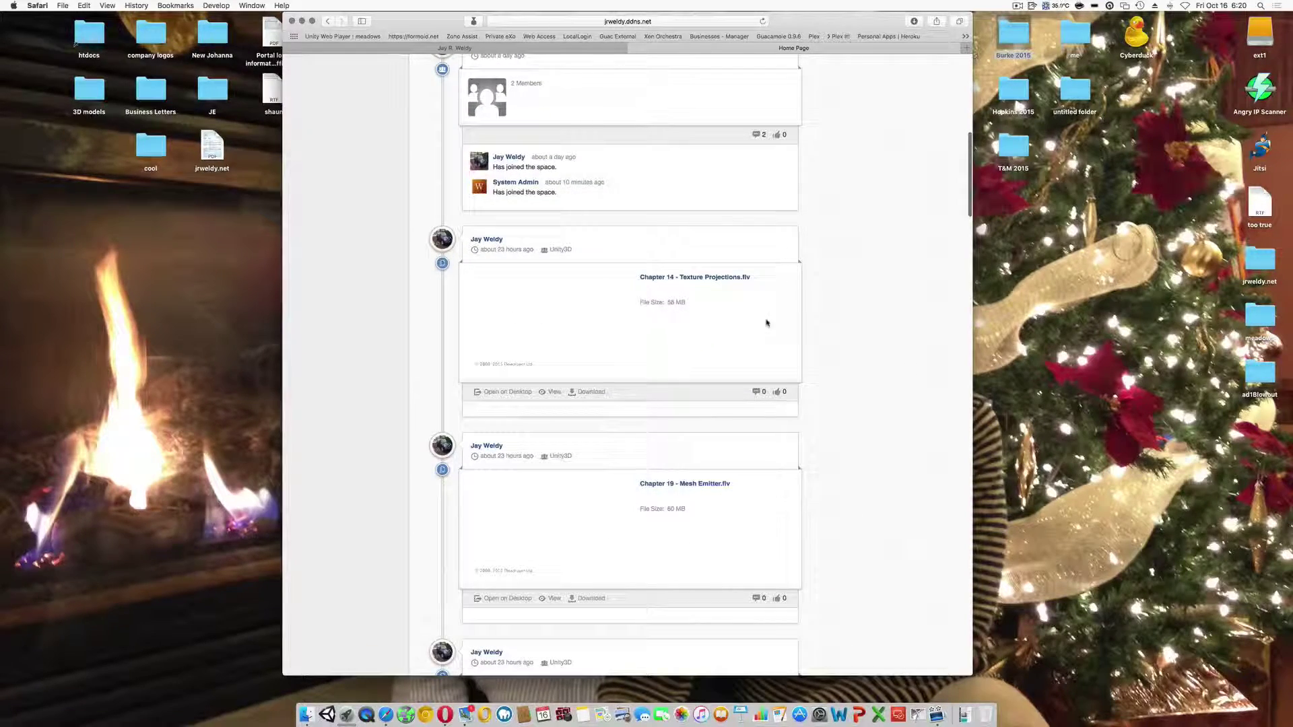
pyautogui.scroll(-1, 767, 324)
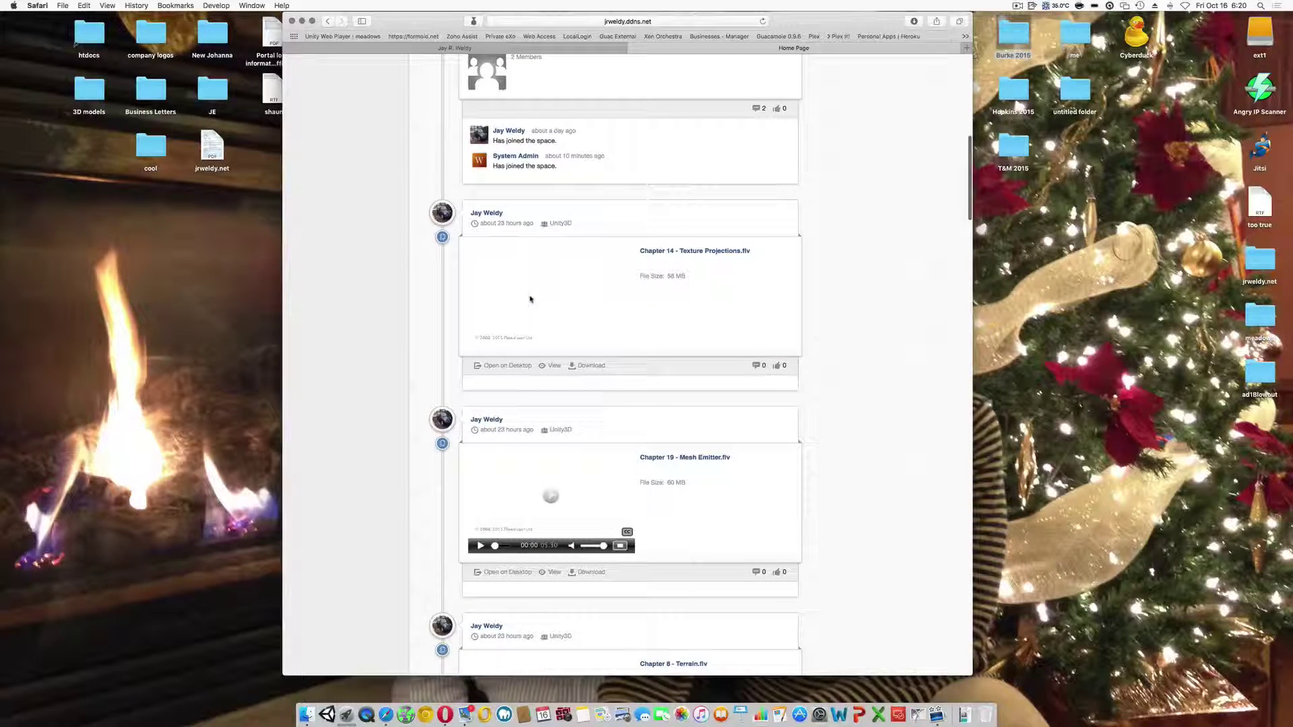
pyautogui.scroll(-3, 800, 380)
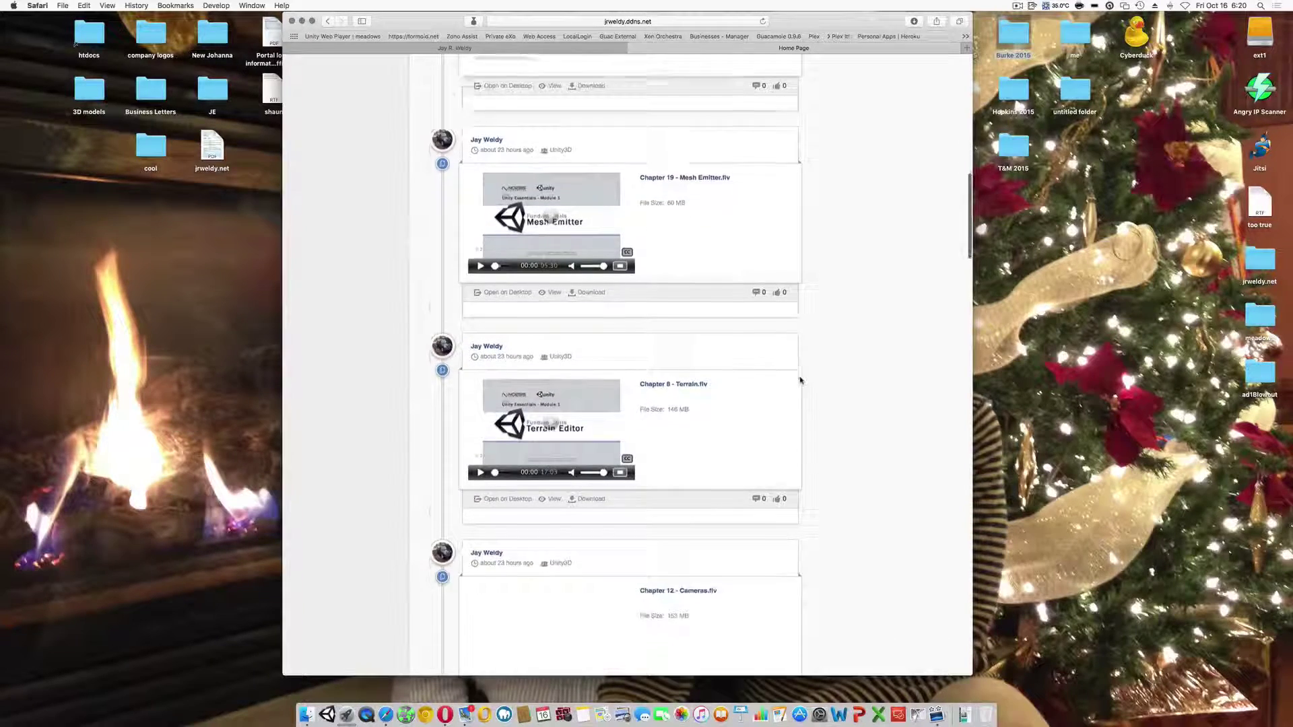
pyautogui.scroll(10, 800, 379)
pyautogui.scroll(5, 800, 380)
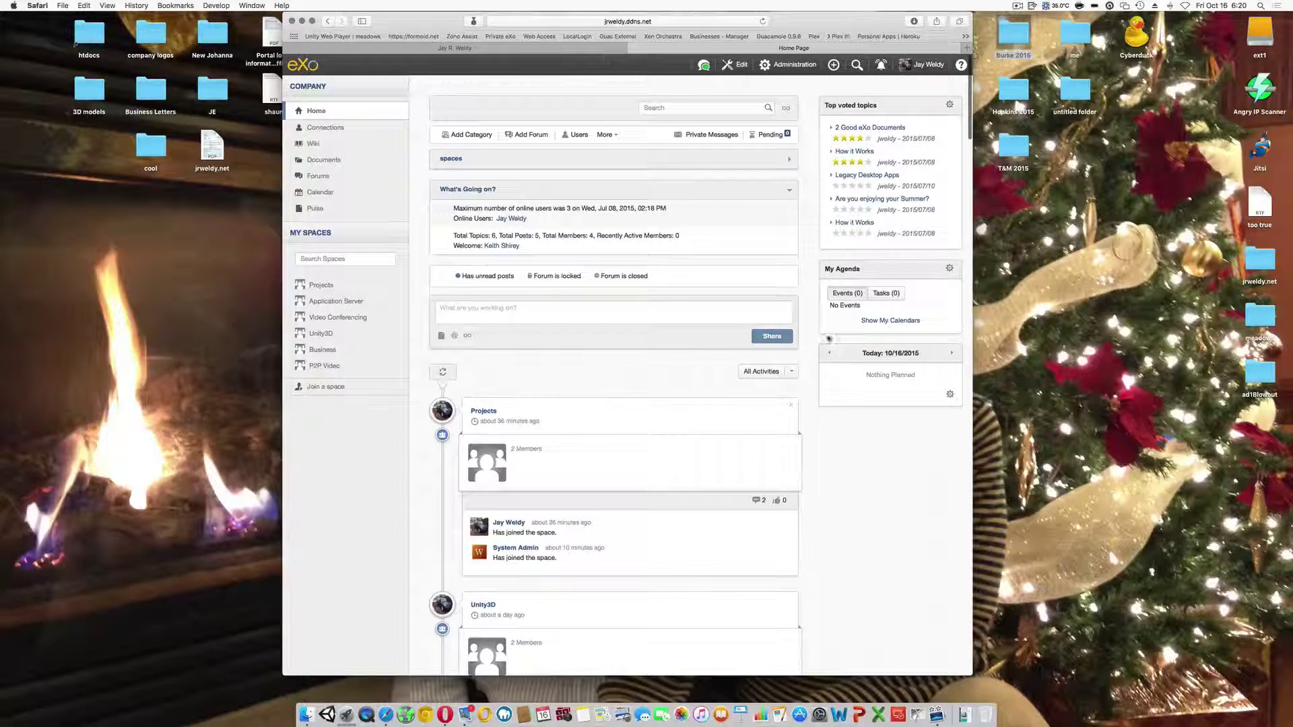
pyautogui.click(881, 64)
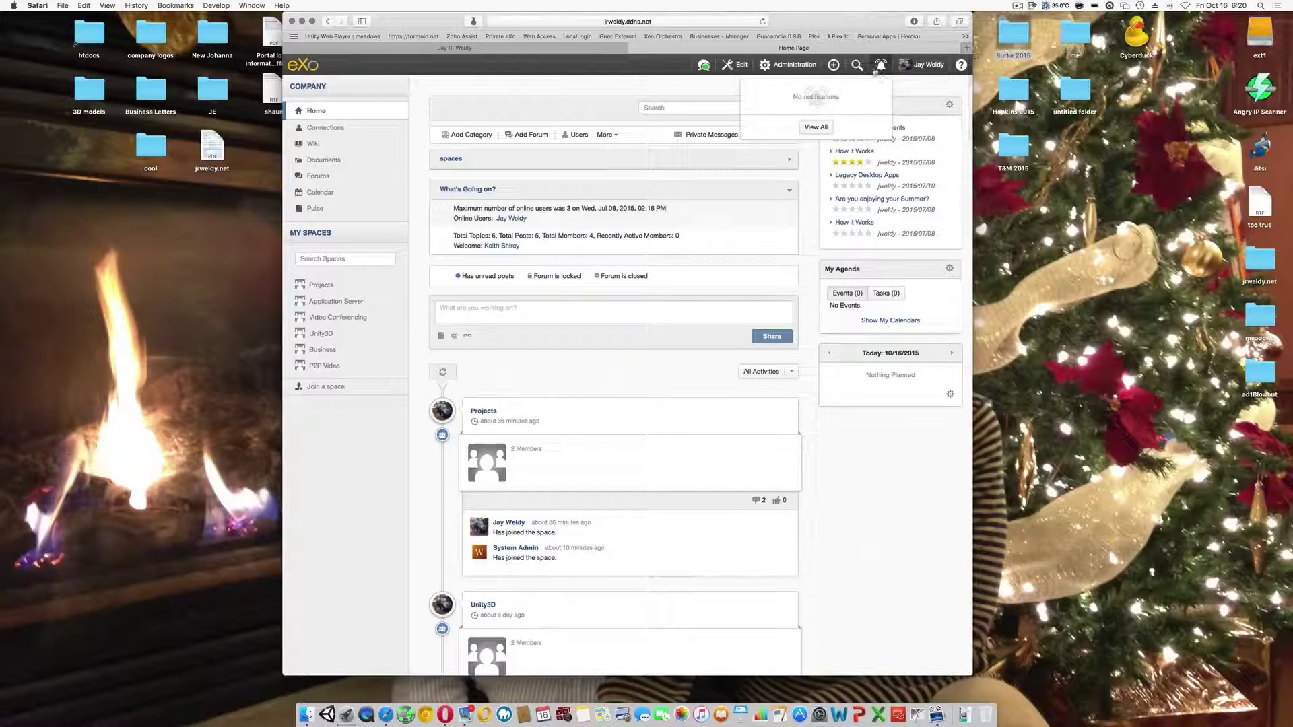
pyautogui.click(881, 64)
# - Change the chat status to Do not disturb
pyautogui.click(704, 65)
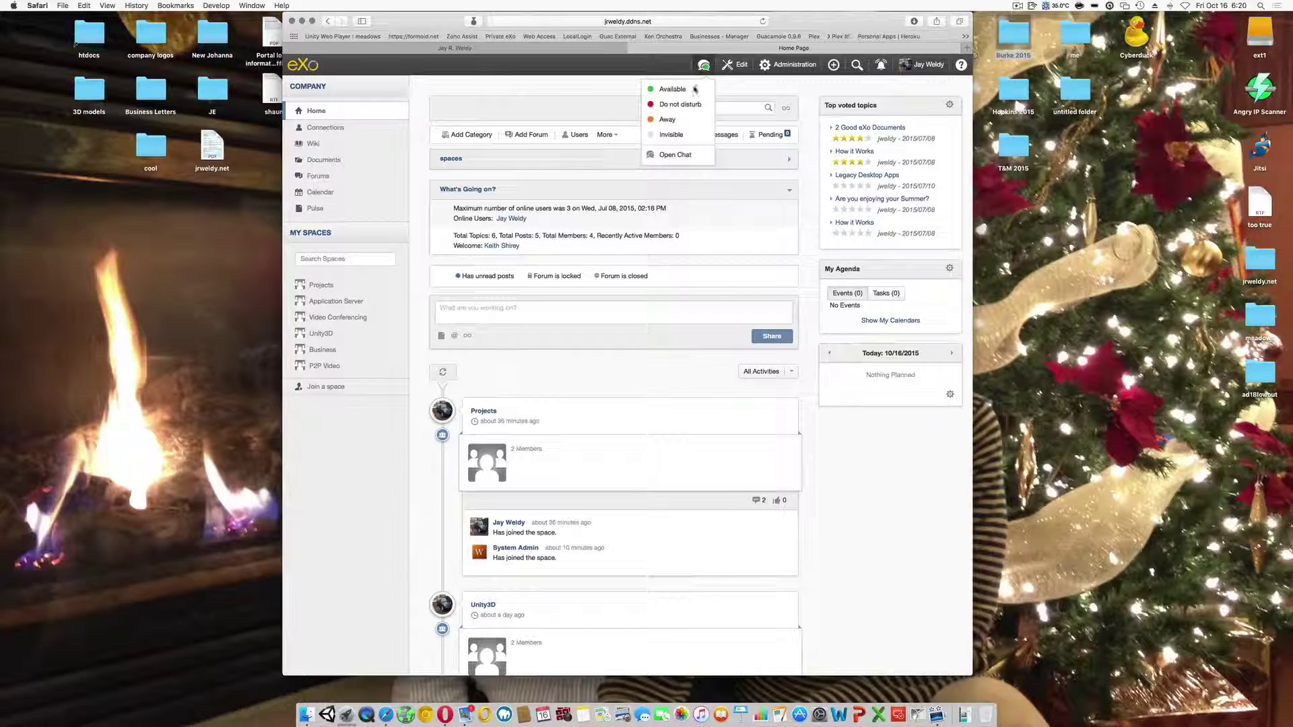
pyautogui.click(668, 119)
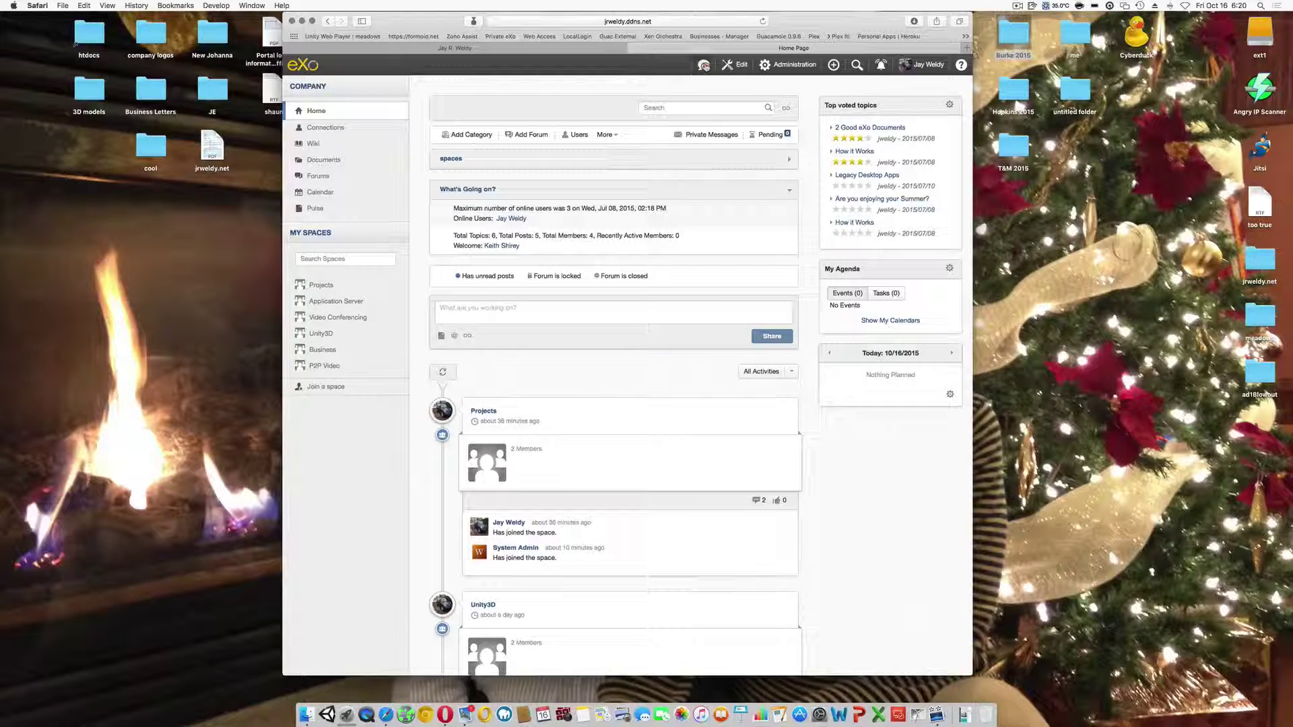
pyautogui.click(703, 65)
pyautogui.click(687, 106)
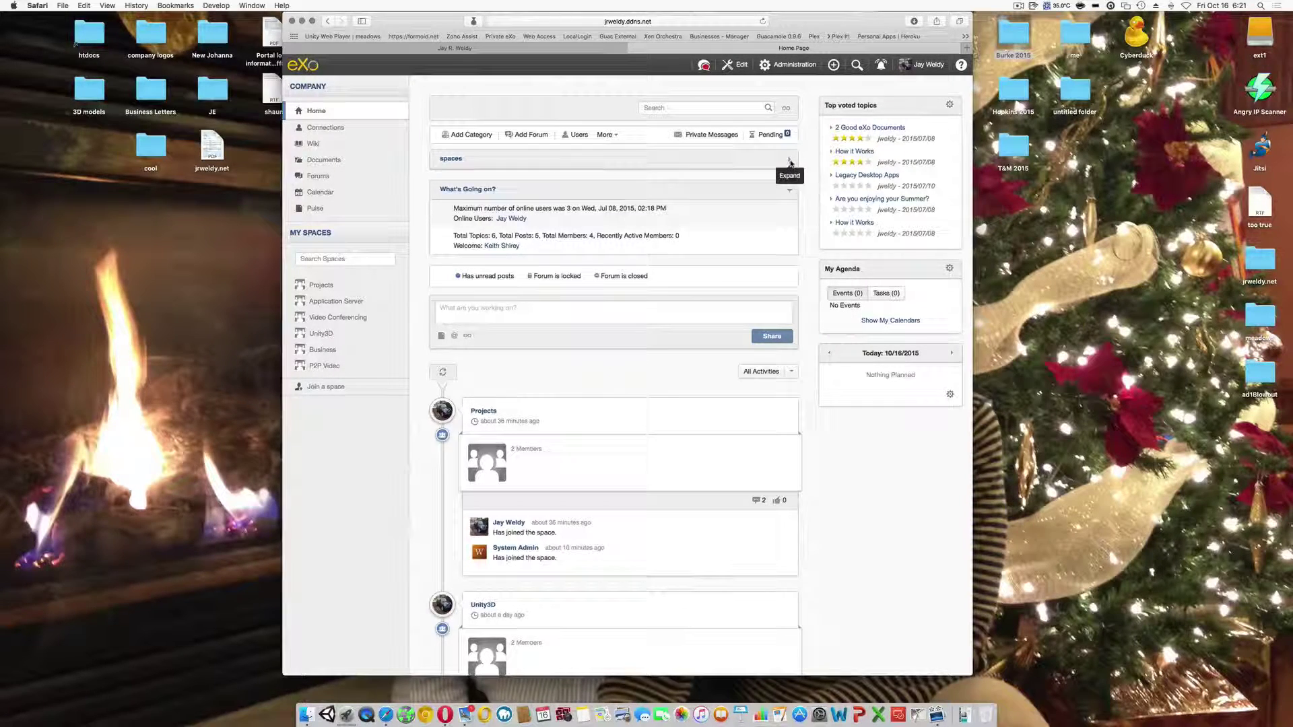
# - Expand and collapse the spaces forum overview, collapse What's Going on?, and dismiss an empty status update
pyautogui.click(791, 163)
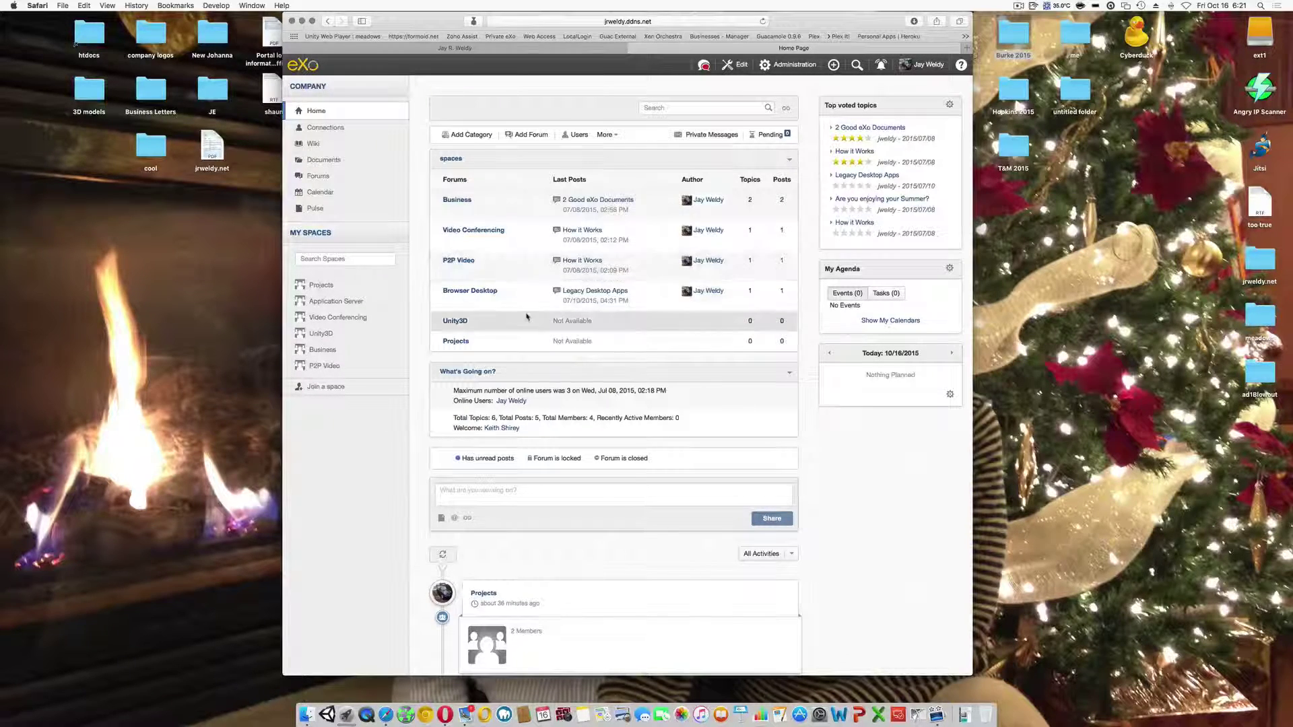
pyautogui.click(789, 162)
pyautogui.click(788, 193)
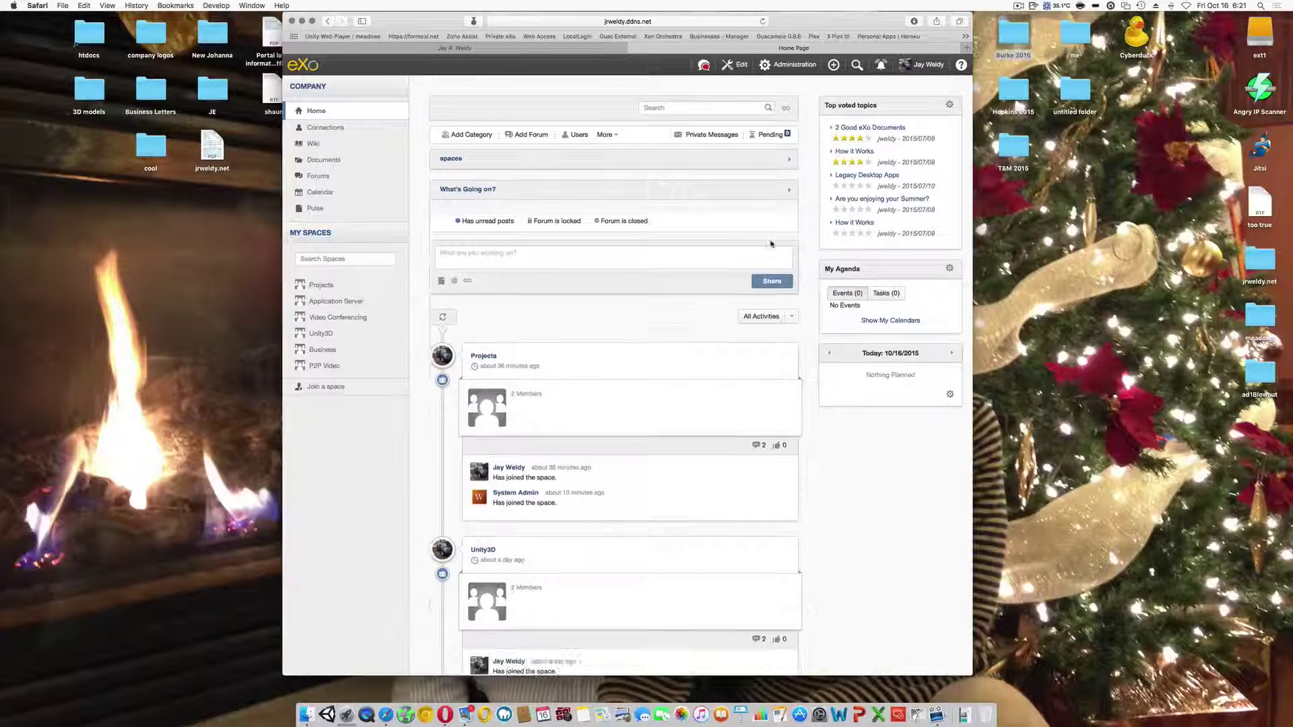
pyautogui.click(641, 262)
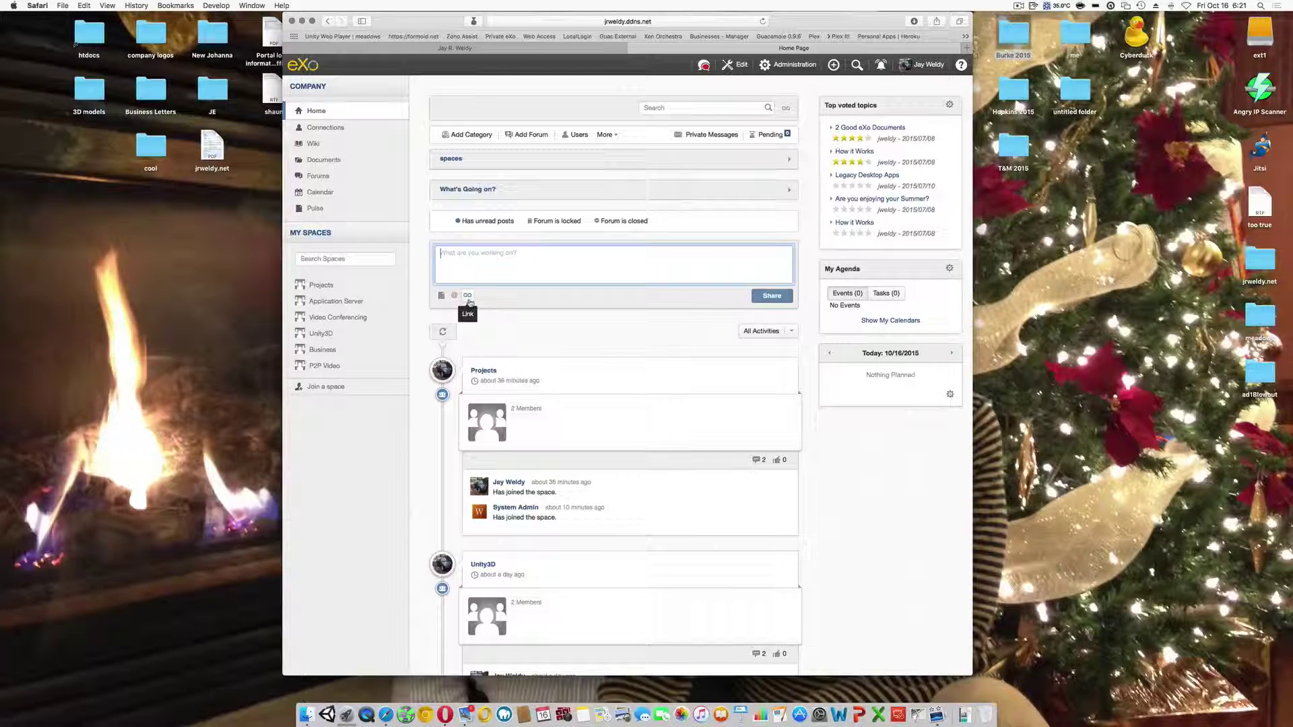
pyautogui.click(549, 307)
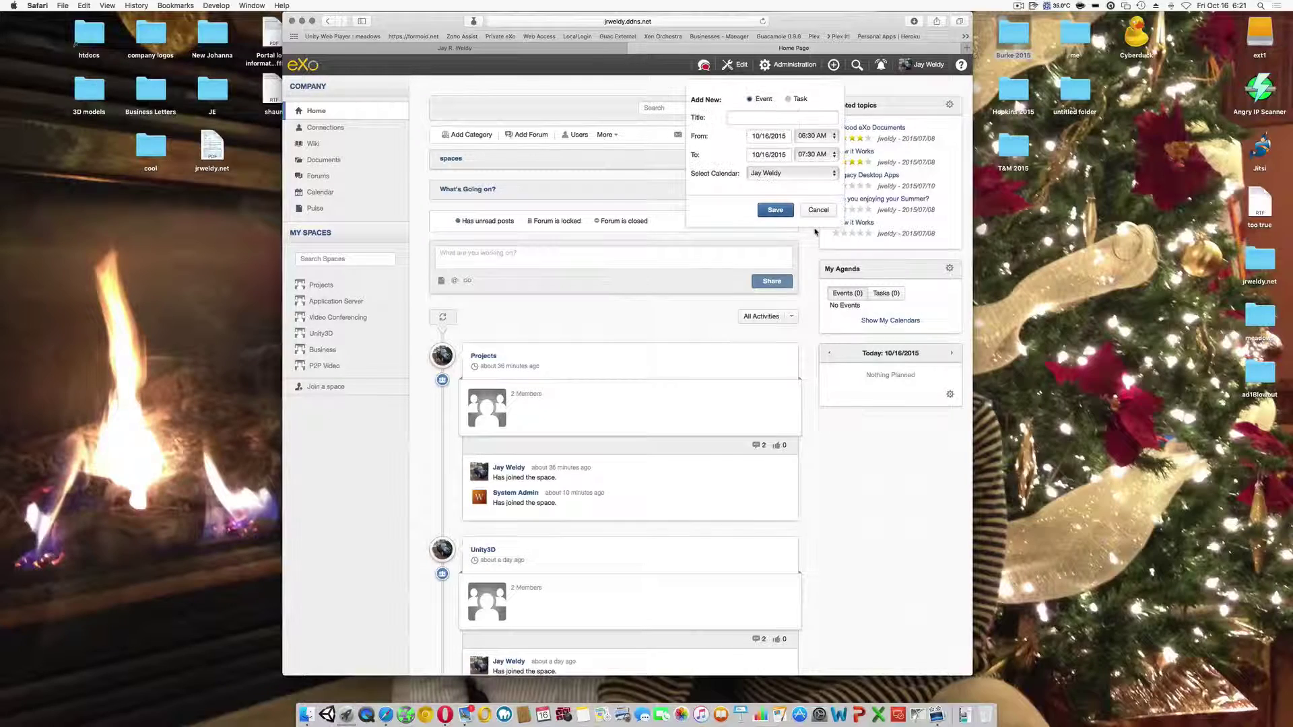
# - Save a printer event for the Thylor & Messick client on 10/16/2015, 10:30 AM–01:00 PM
pyautogui.click(750, 119)
pyautogui.write('P')
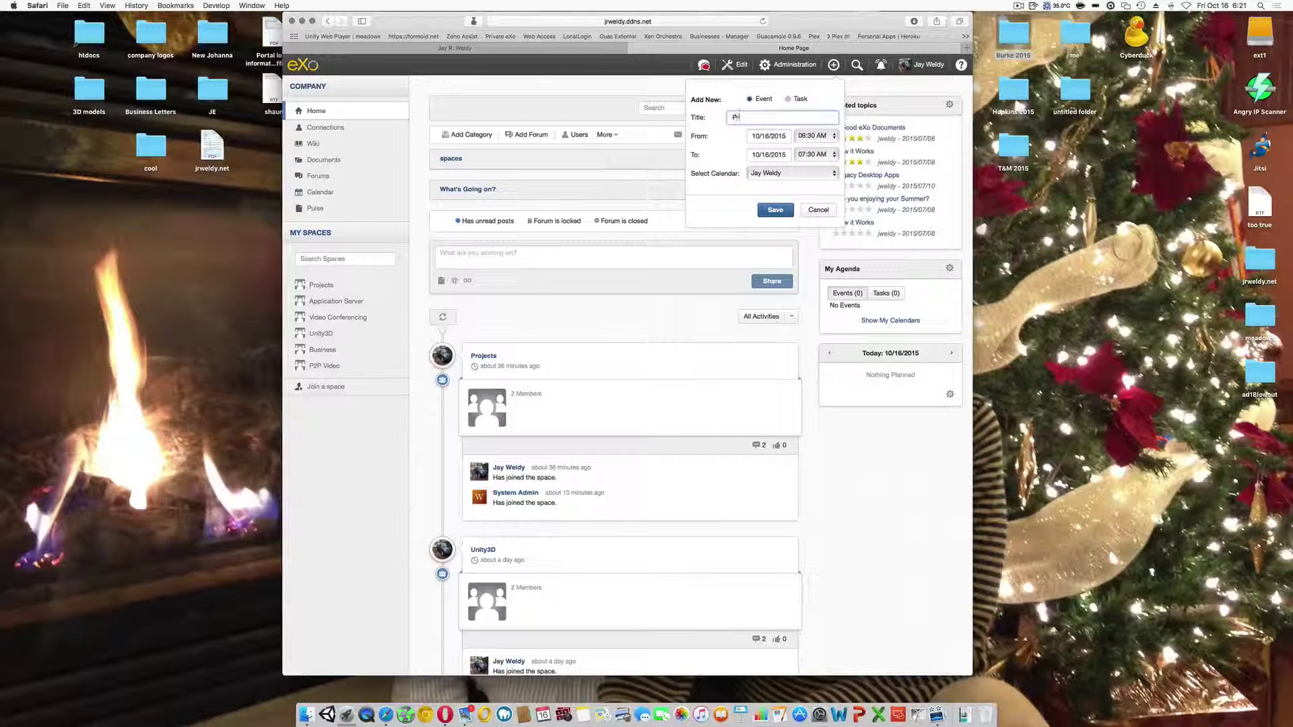
pyautogui.write('rinter for Beth At Th')
pyautogui.write('ylor & Messick')
pyautogui.click(814, 137)
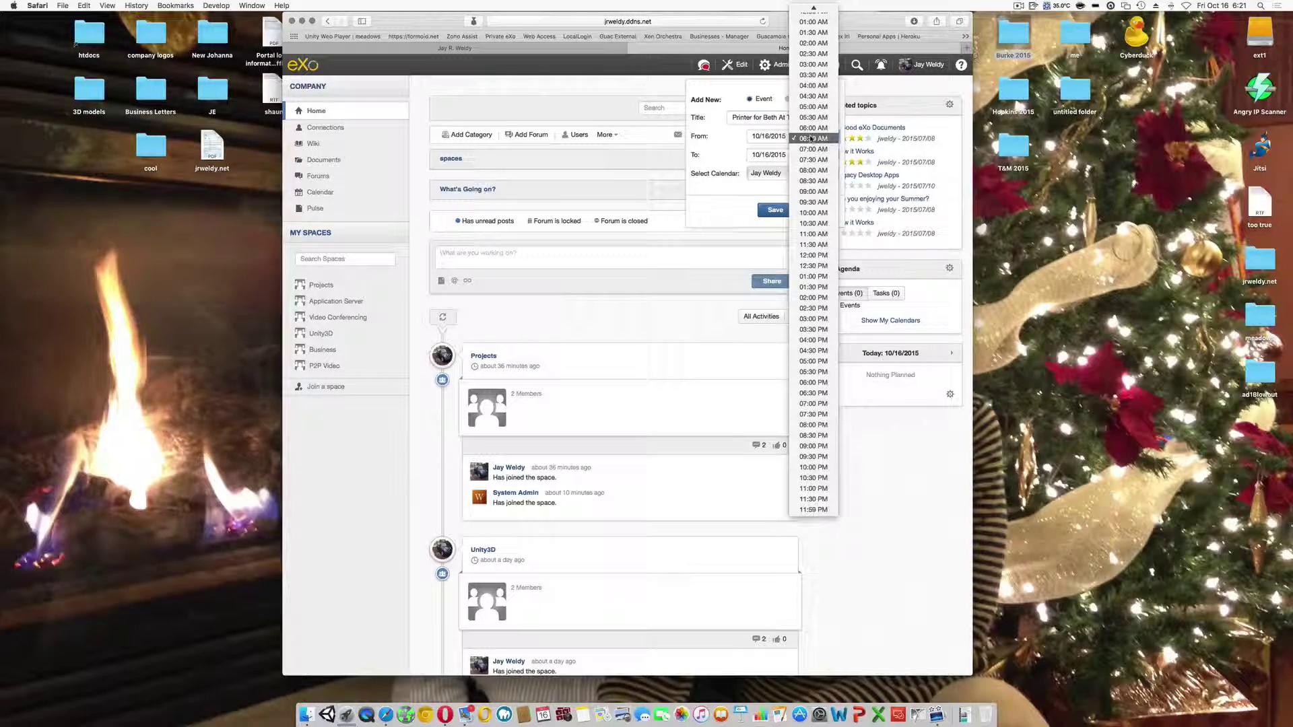
pyautogui.click(817, 234)
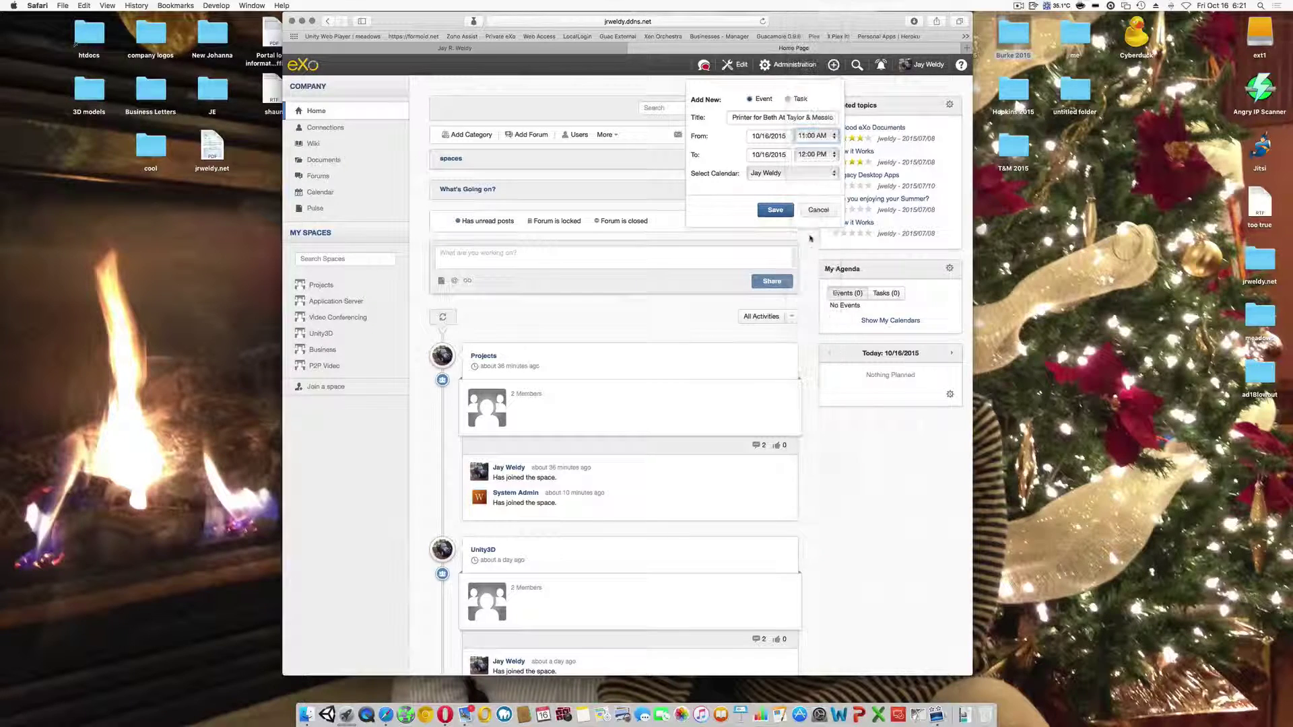
pyautogui.click(818, 137)
pyautogui.click(817, 125)
pyautogui.click(815, 155)
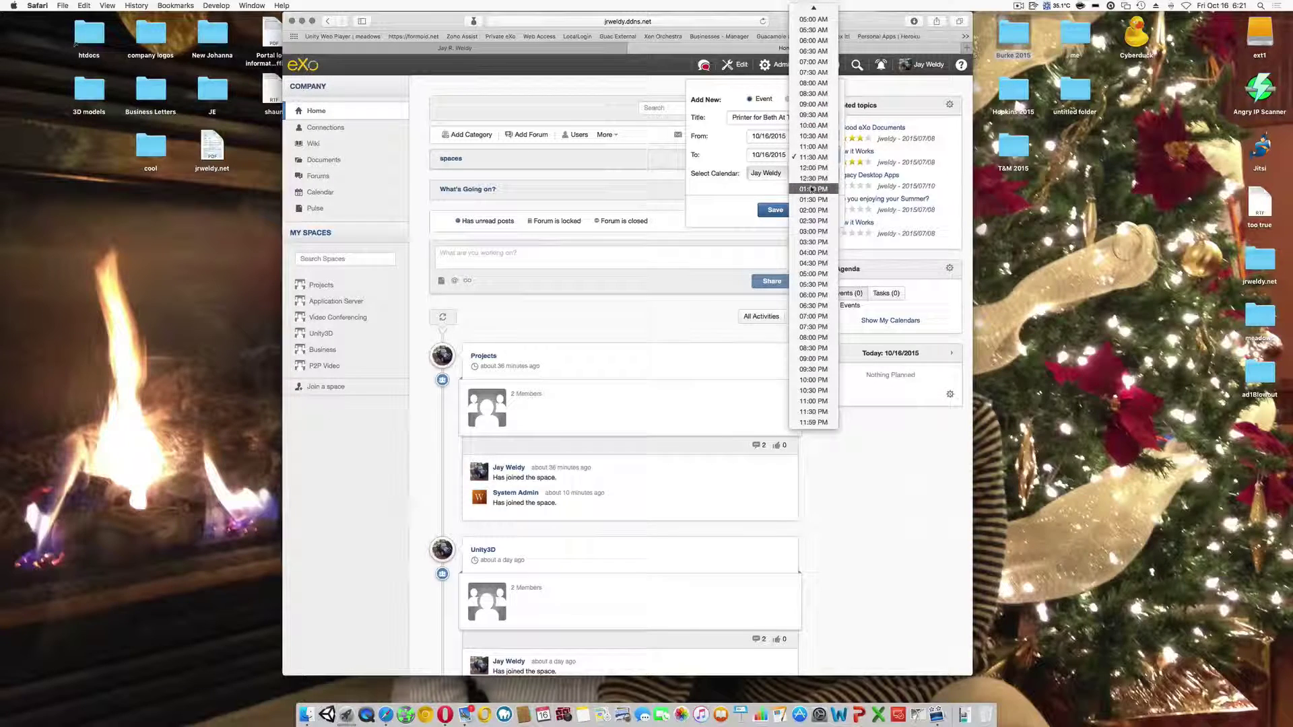
pyautogui.click(812, 189)
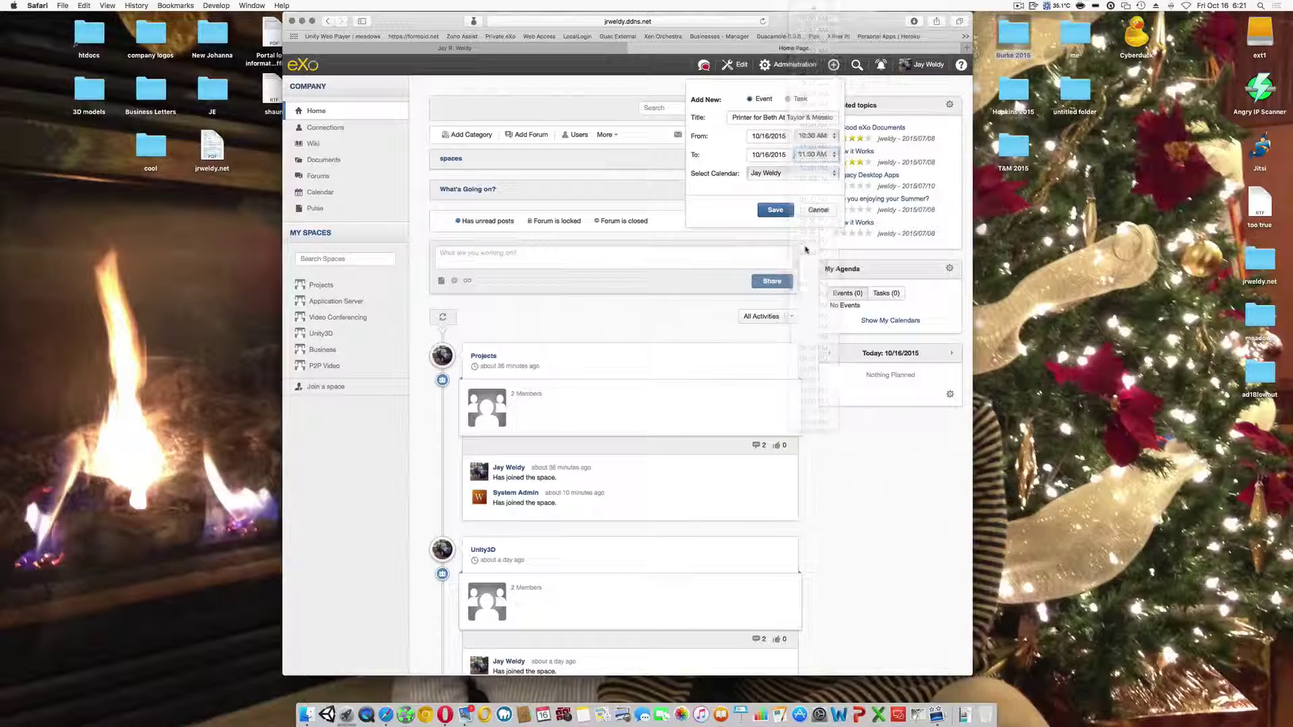
pyautogui.click(729, 215)
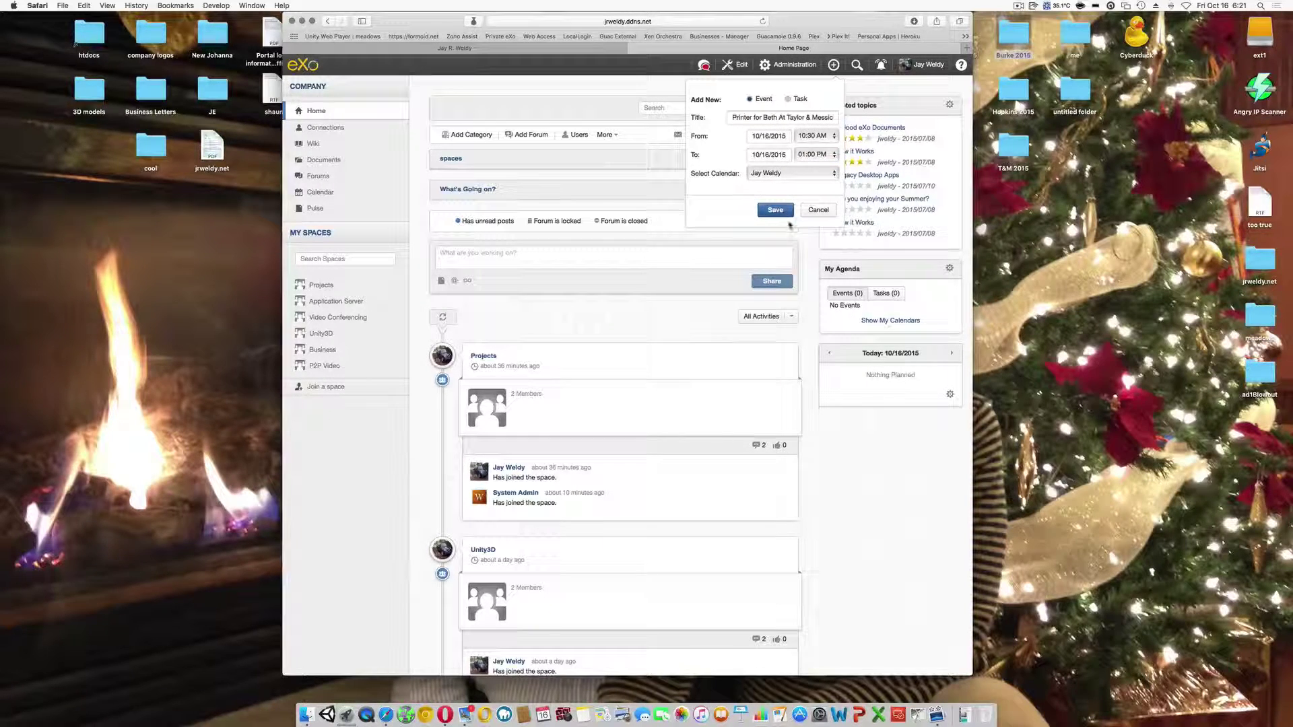
pyautogui.click(785, 214)
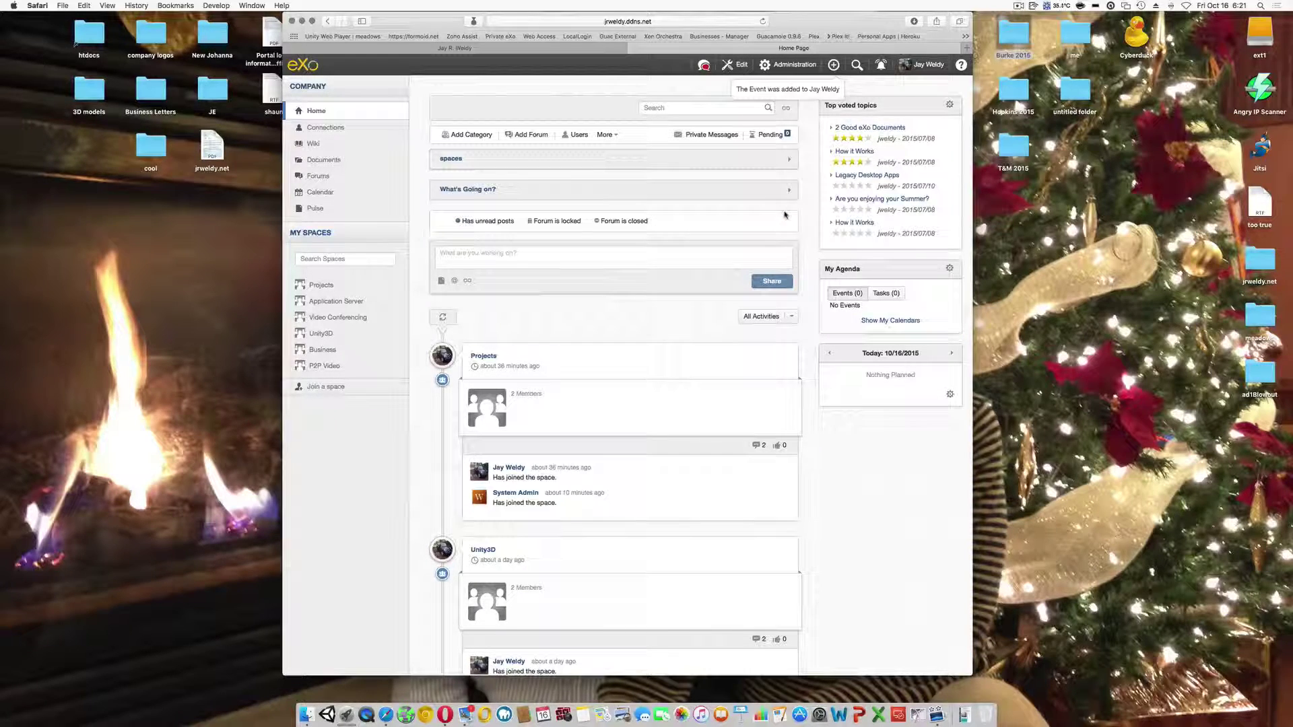
# - Open the printer event on Oct 16 in the October 2015 calendar for full editing
pyautogui.click(833, 64)
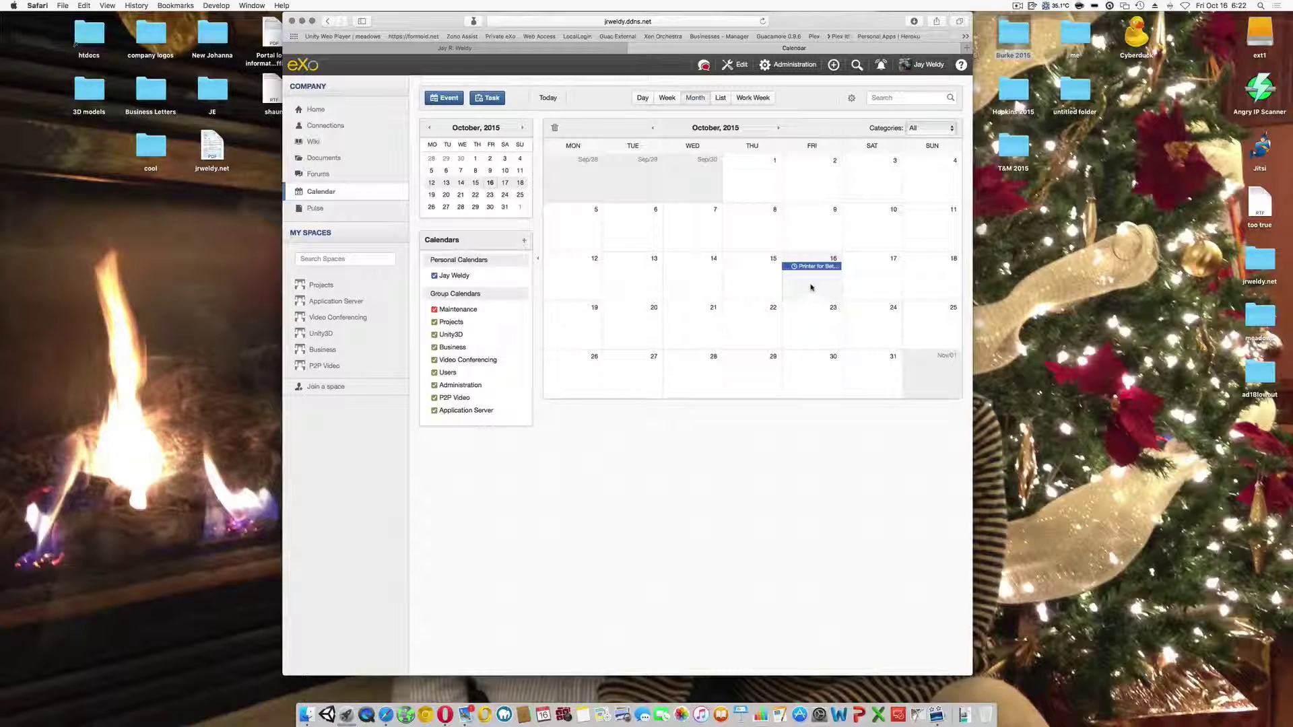
pyautogui.moveTo(814, 268)
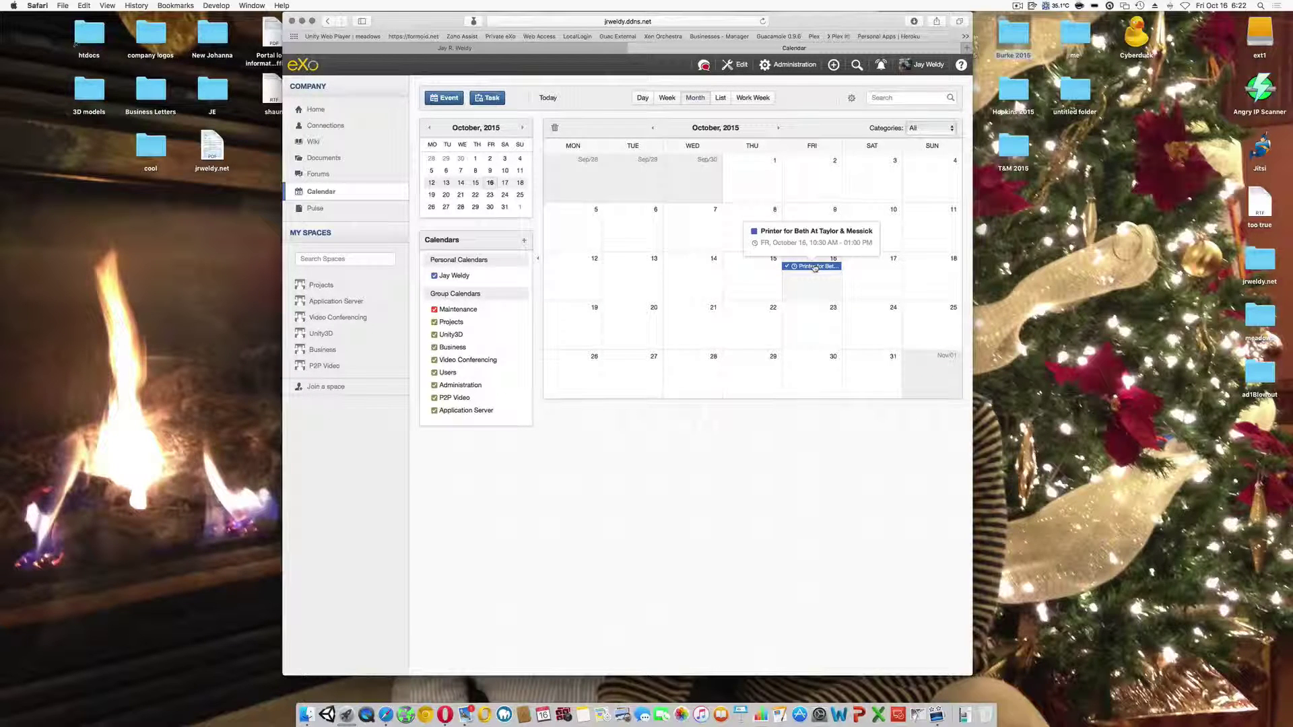
pyautogui.click(815, 267)
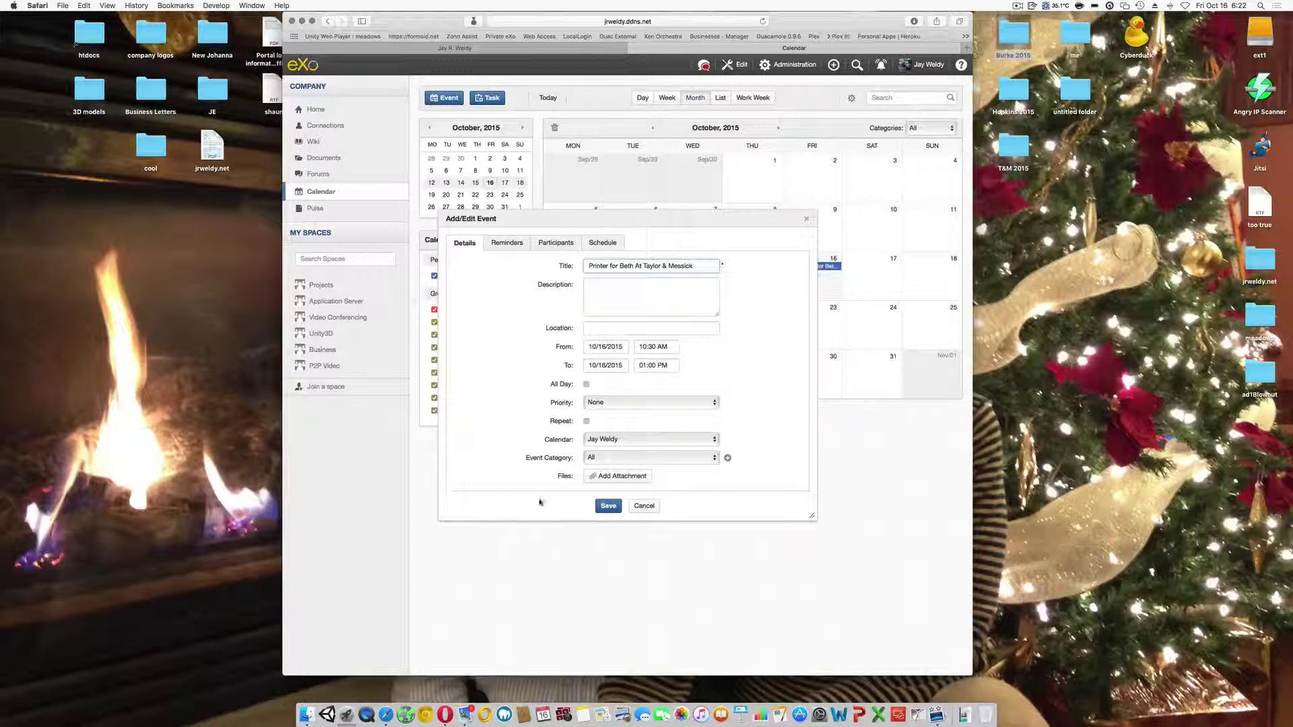
# - Set the printer event's category to Clients, leaving its calendar unchanged
pyautogui.click(633, 461)
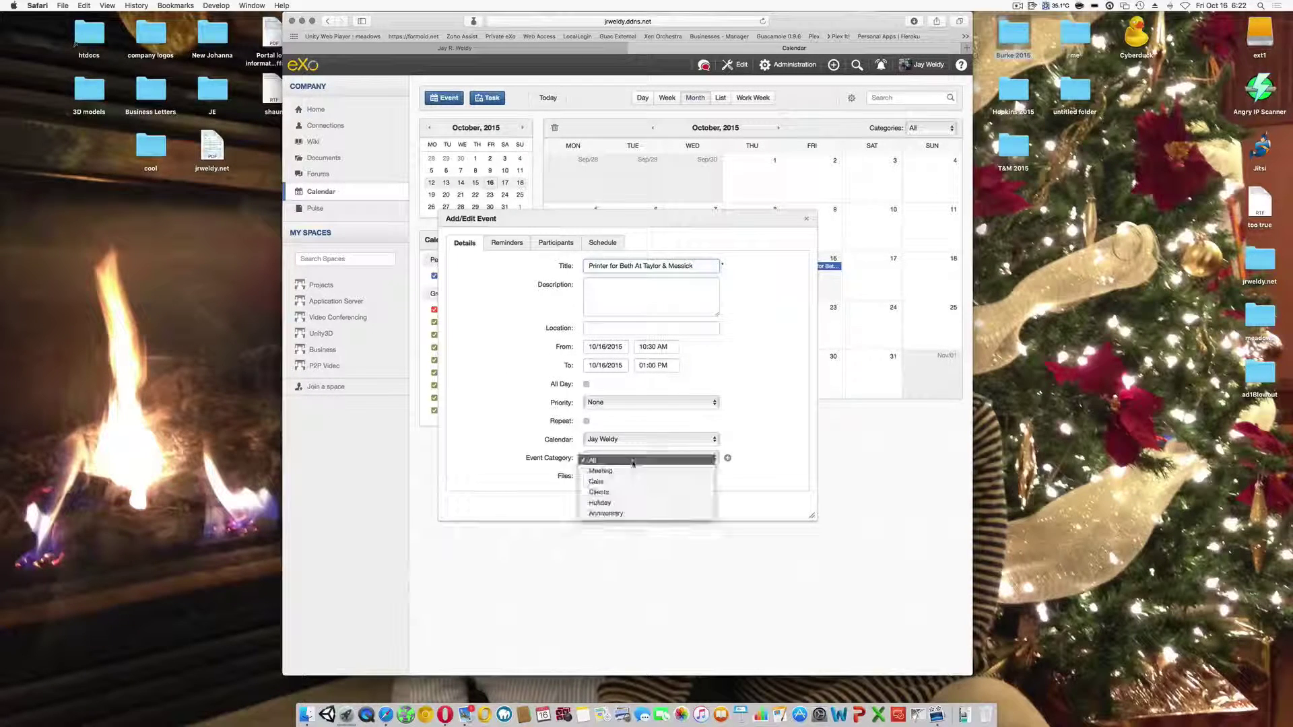
pyautogui.click(598, 491)
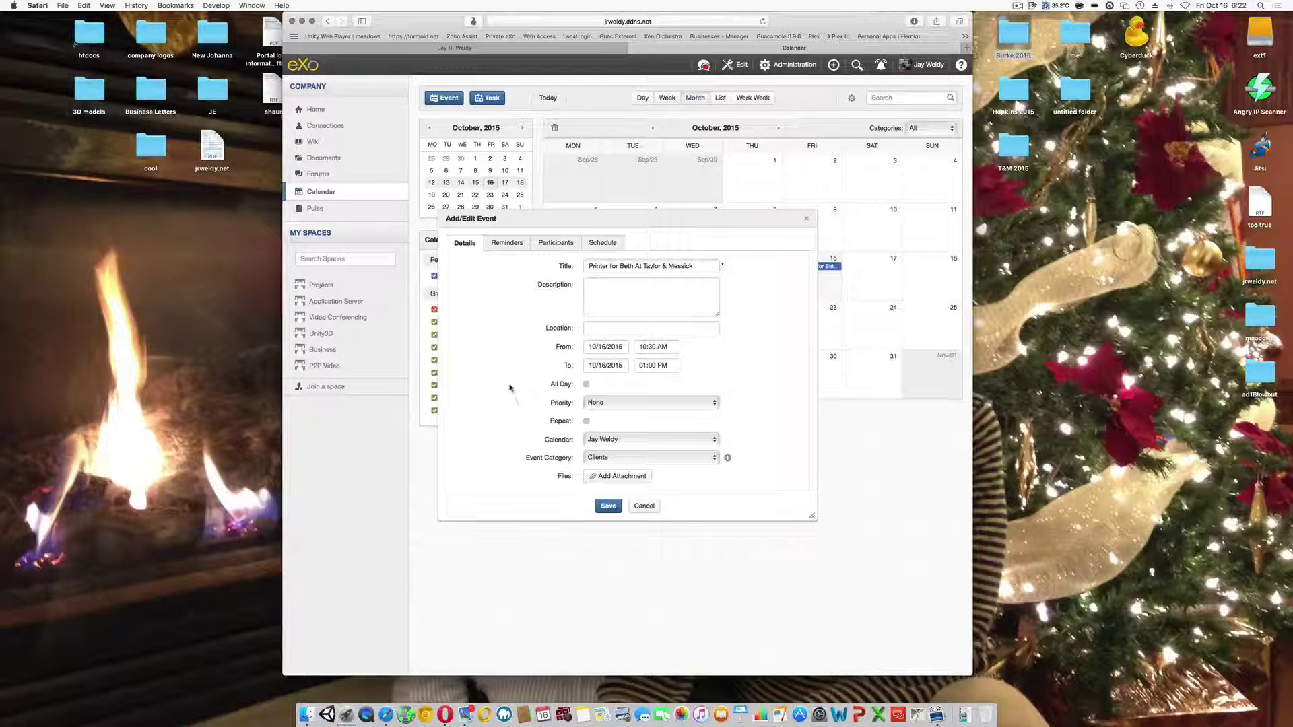
pyautogui.click(629, 441)
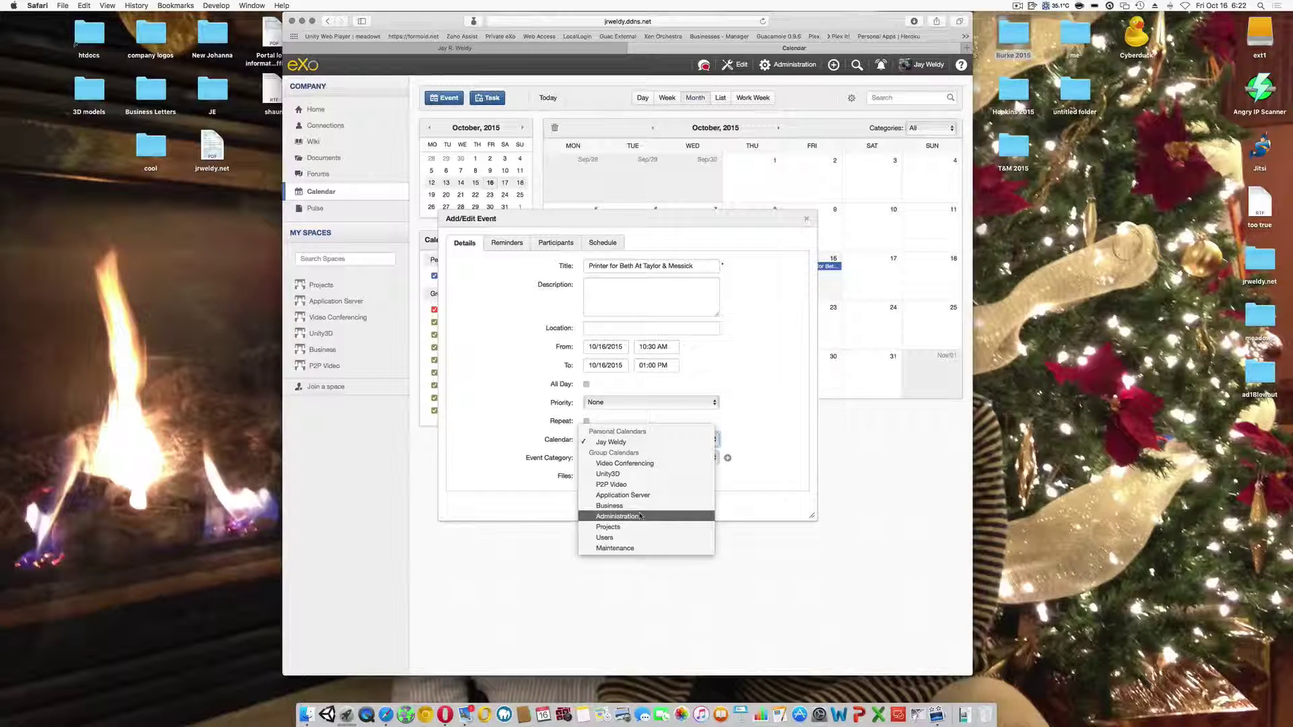
pyautogui.click(751, 429)
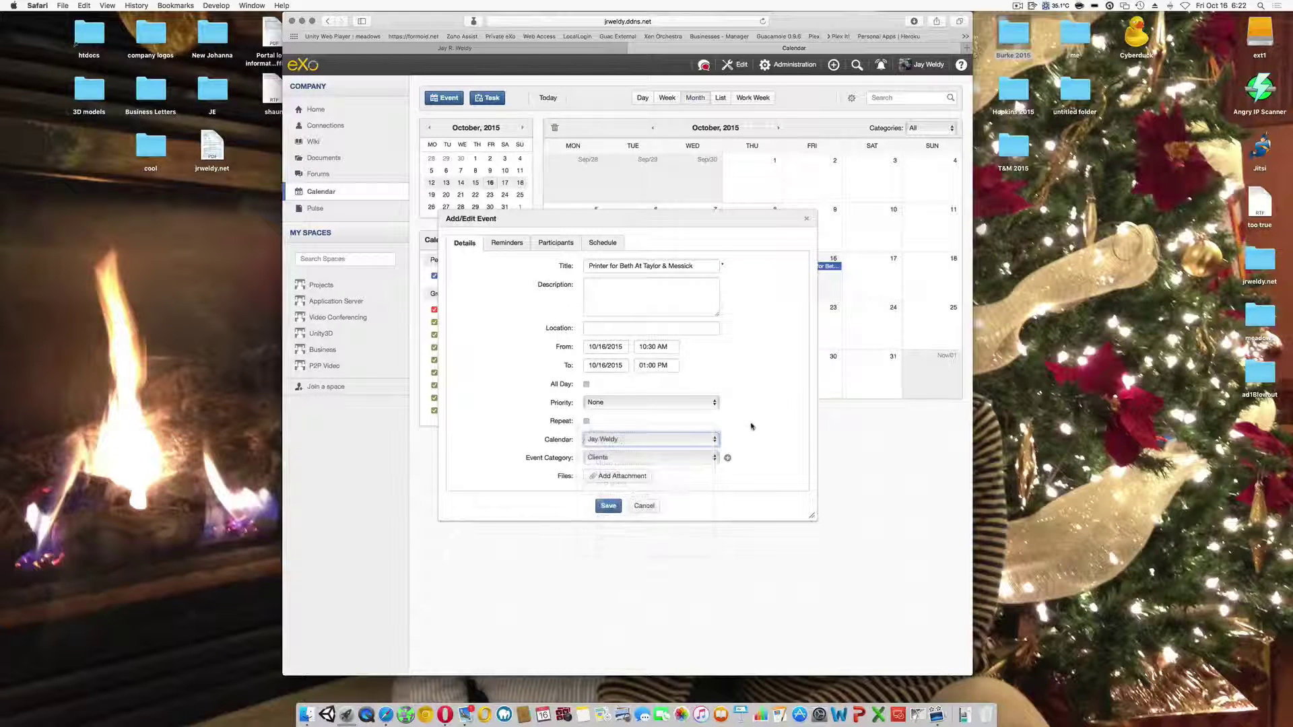
# - Review the Reminders, Participants and Schedule tabs and open the participant user picker
pyautogui.click(512, 247)
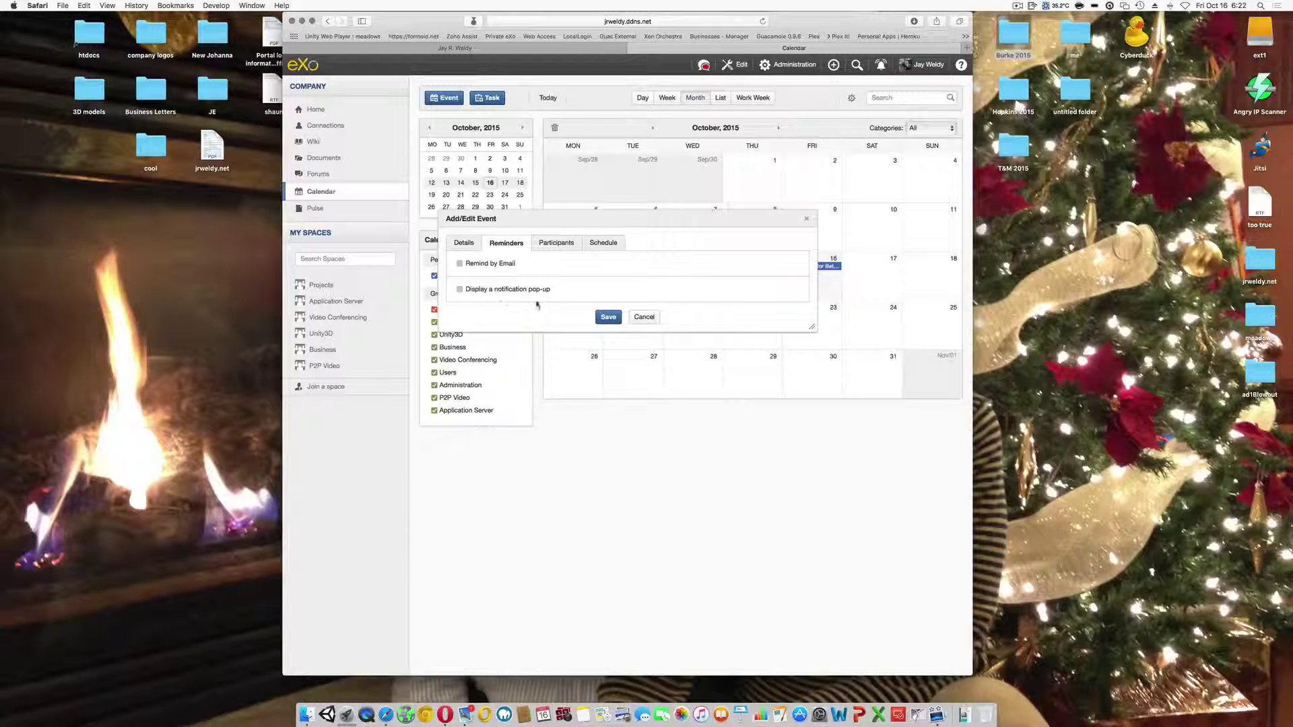
pyautogui.click(551, 244)
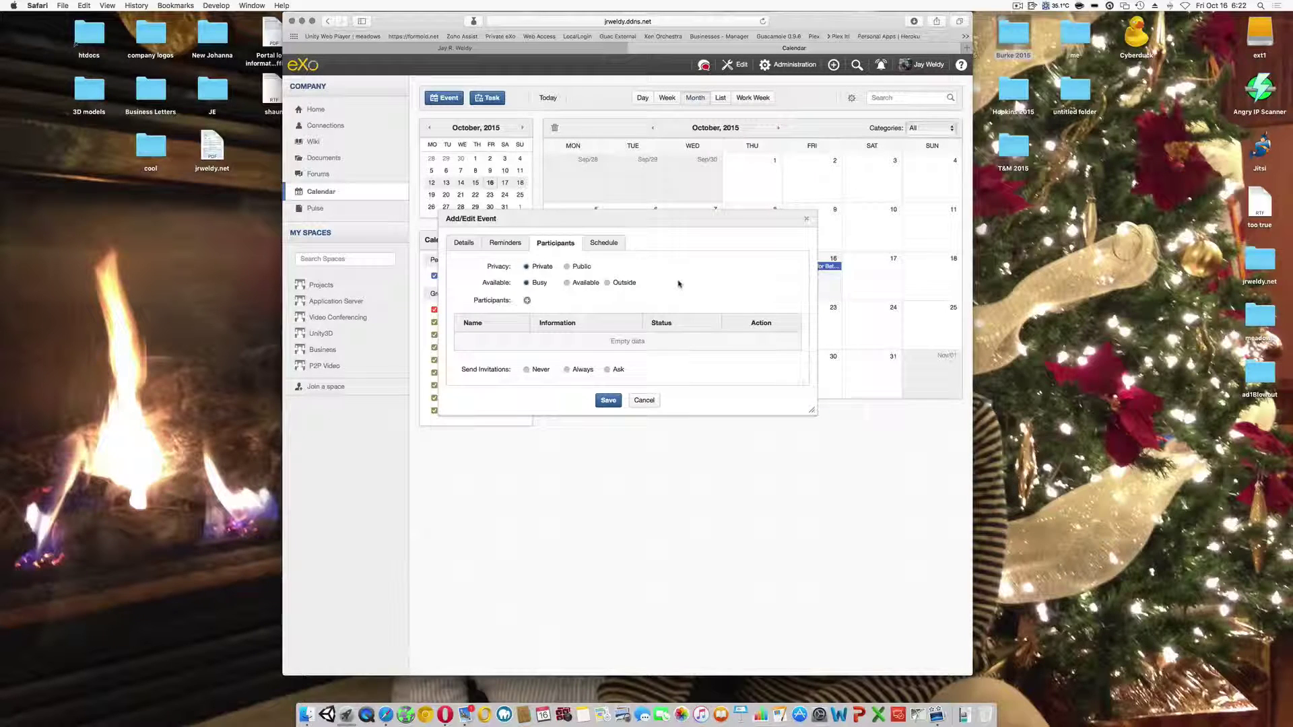
pyautogui.click(615, 246)
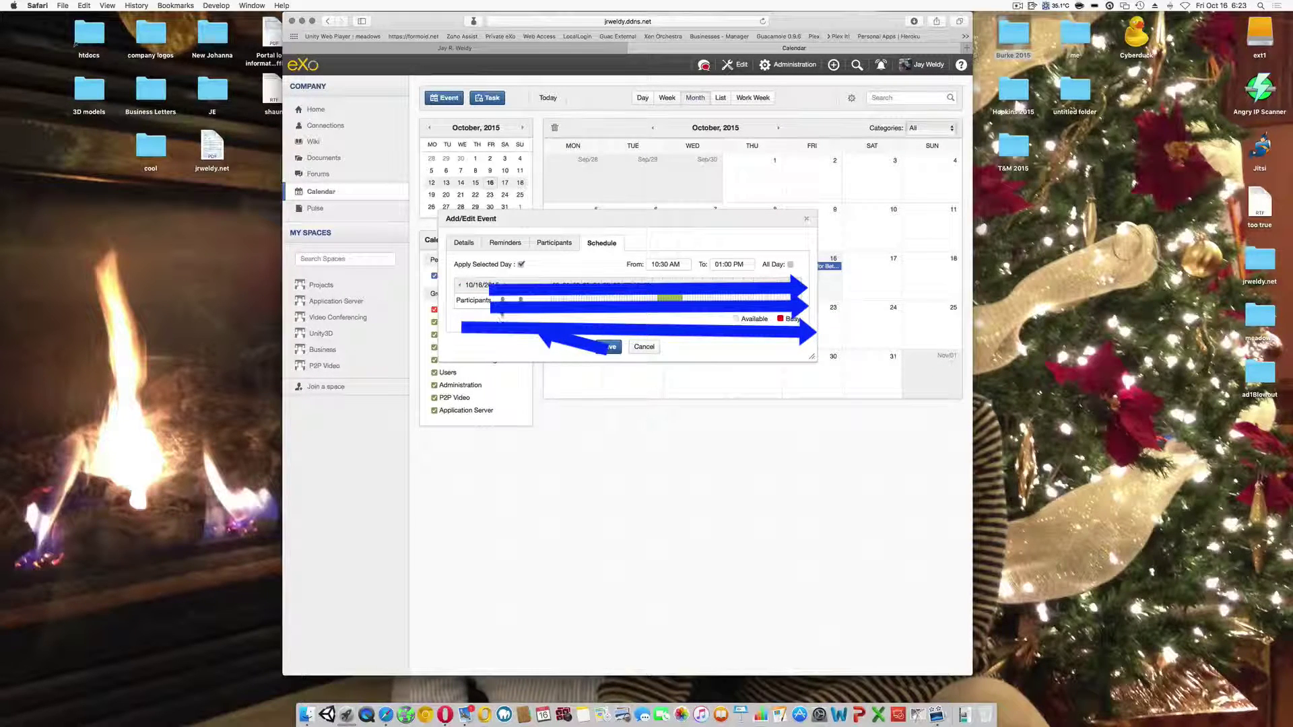
pyautogui.click(502, 304)
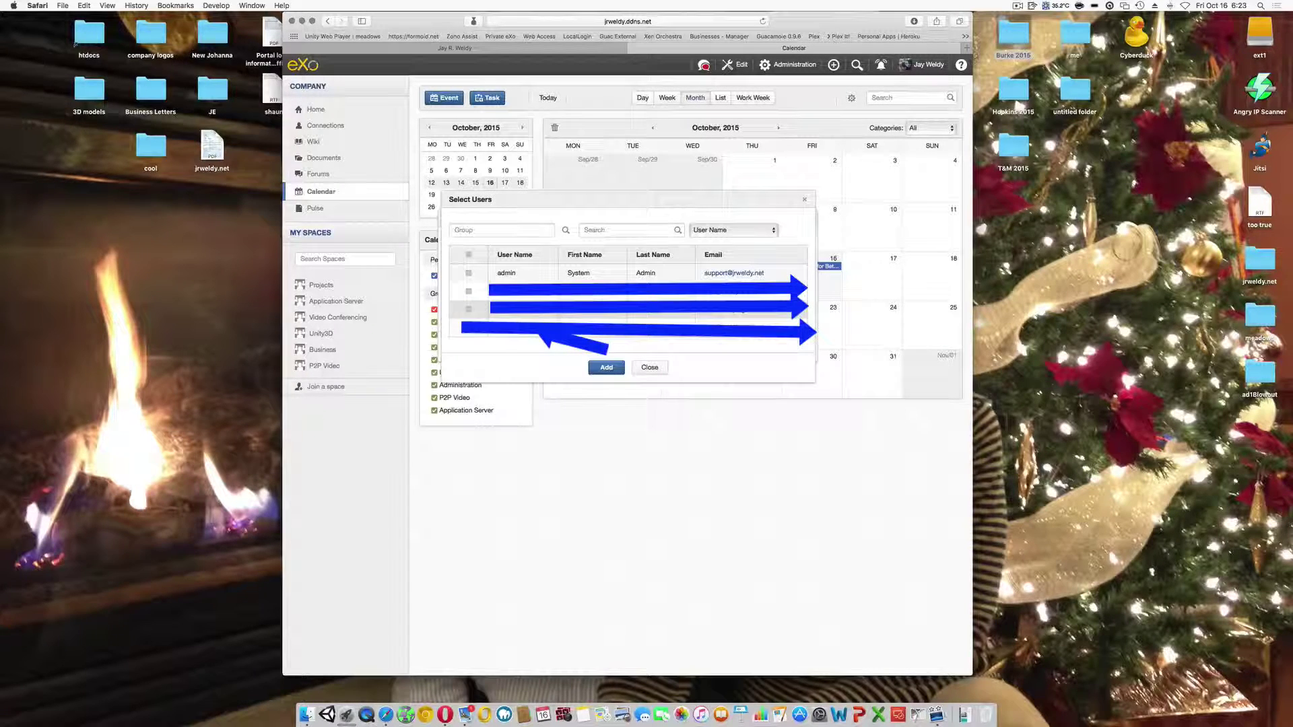
# - Add two users including admin as participants, then cancel the event edits and return home
pyautogui.click(469, 309)
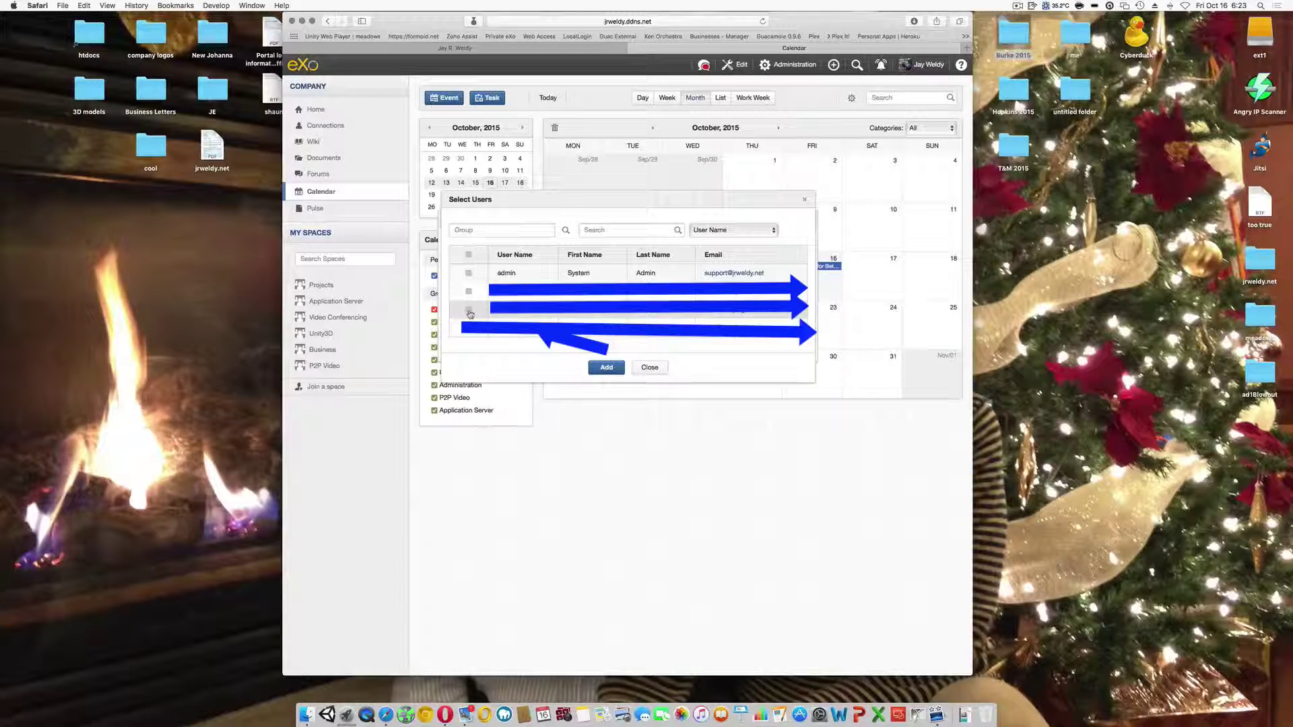
pyautogui.click(468, 272)
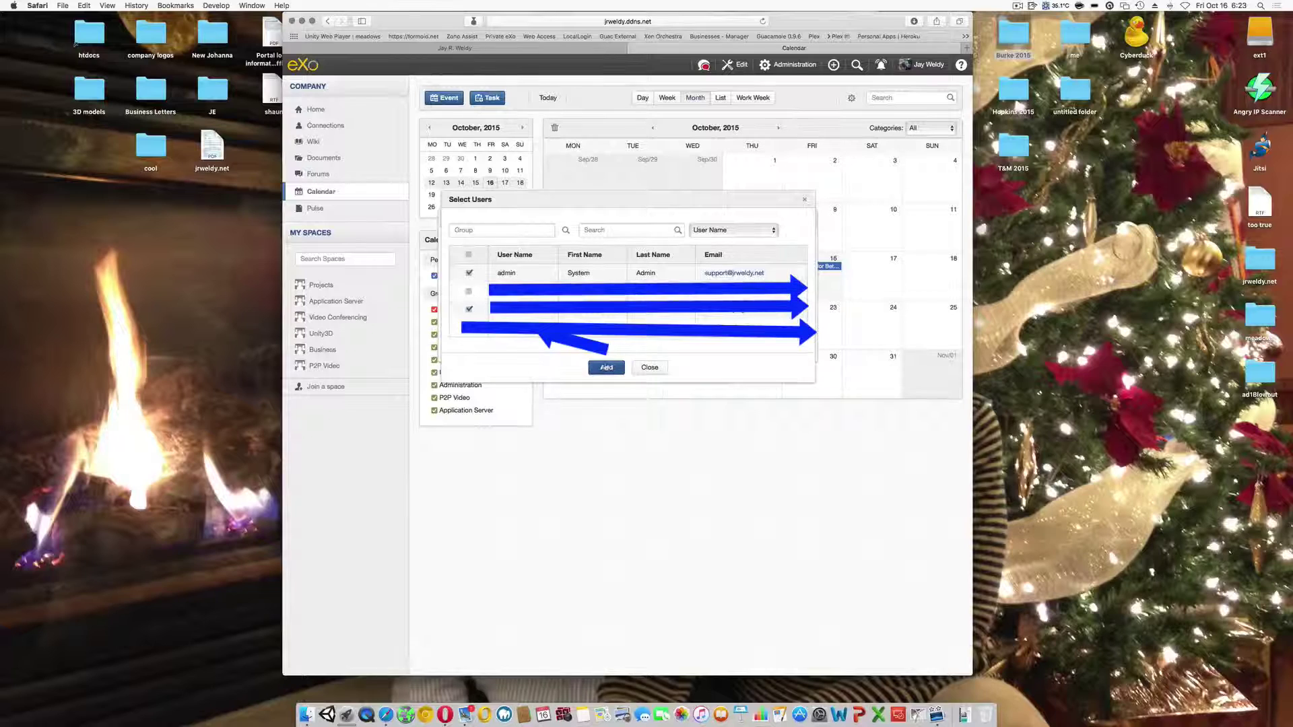
pyautogui.click(606, 367)
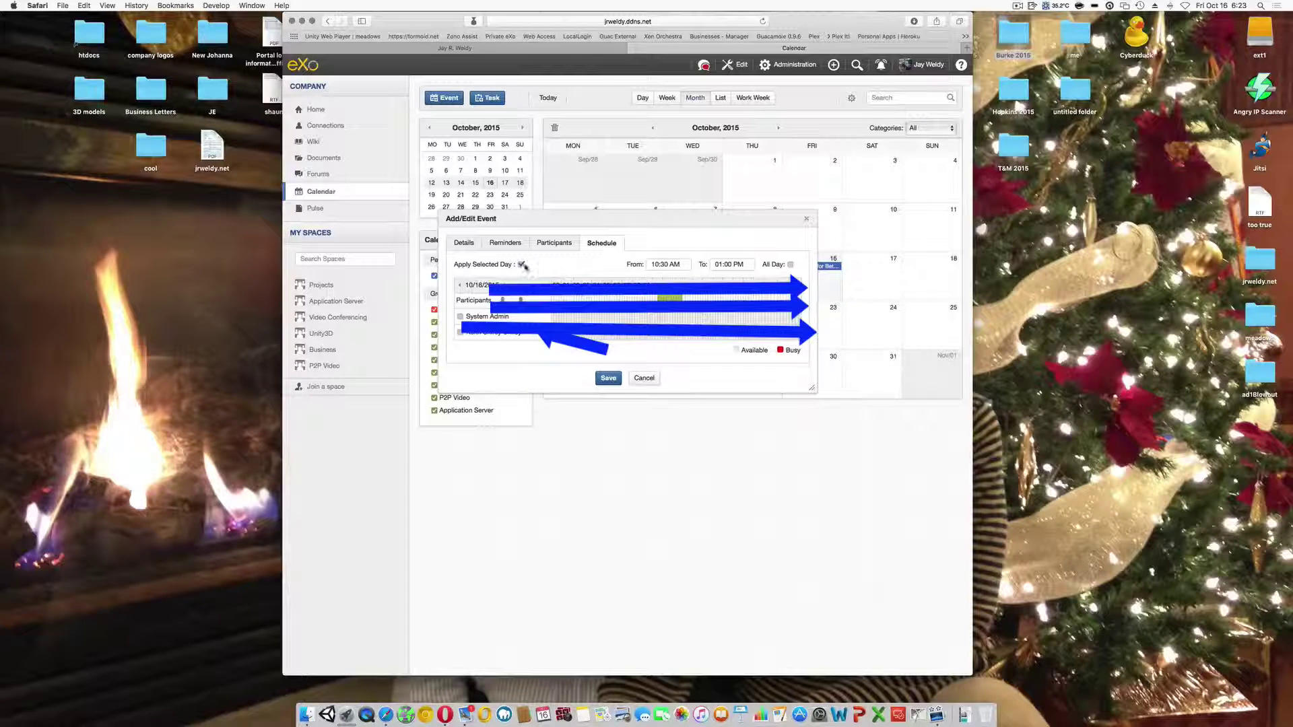
pyautogui.click(521, 265)
pyautogui.click(644, 378)
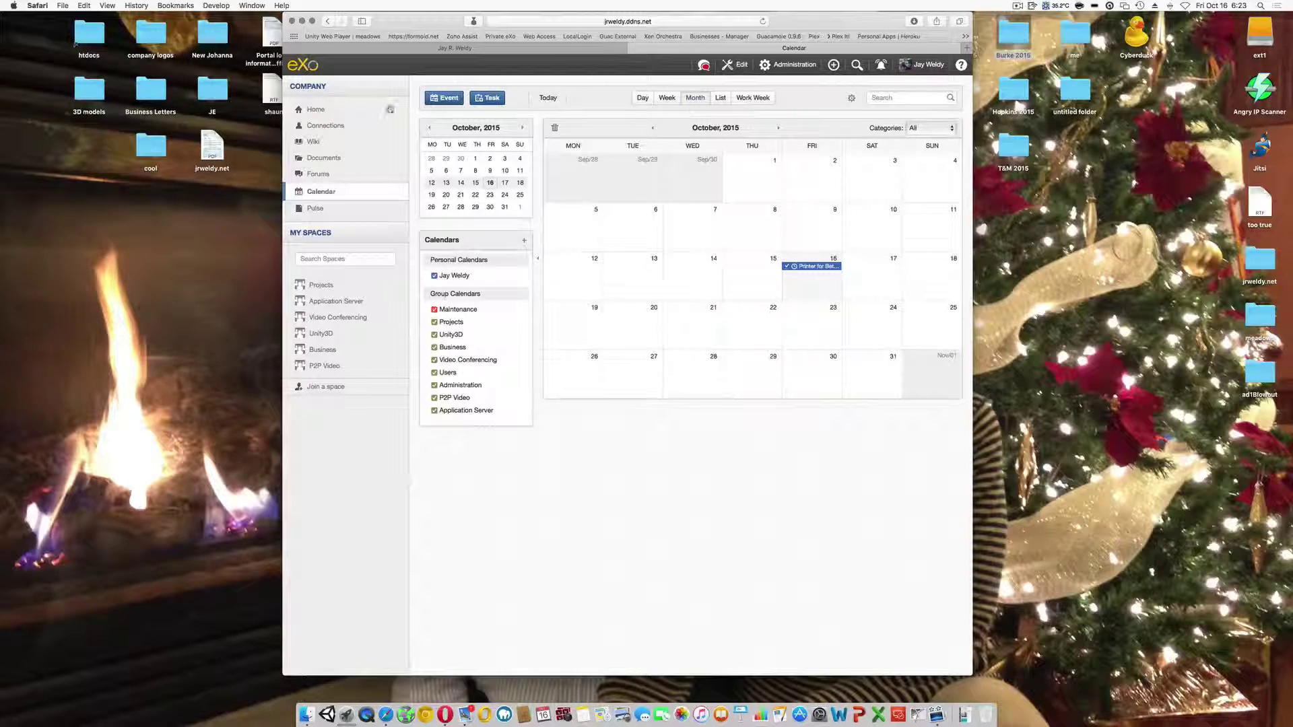
pyautogui.click(319, 111)
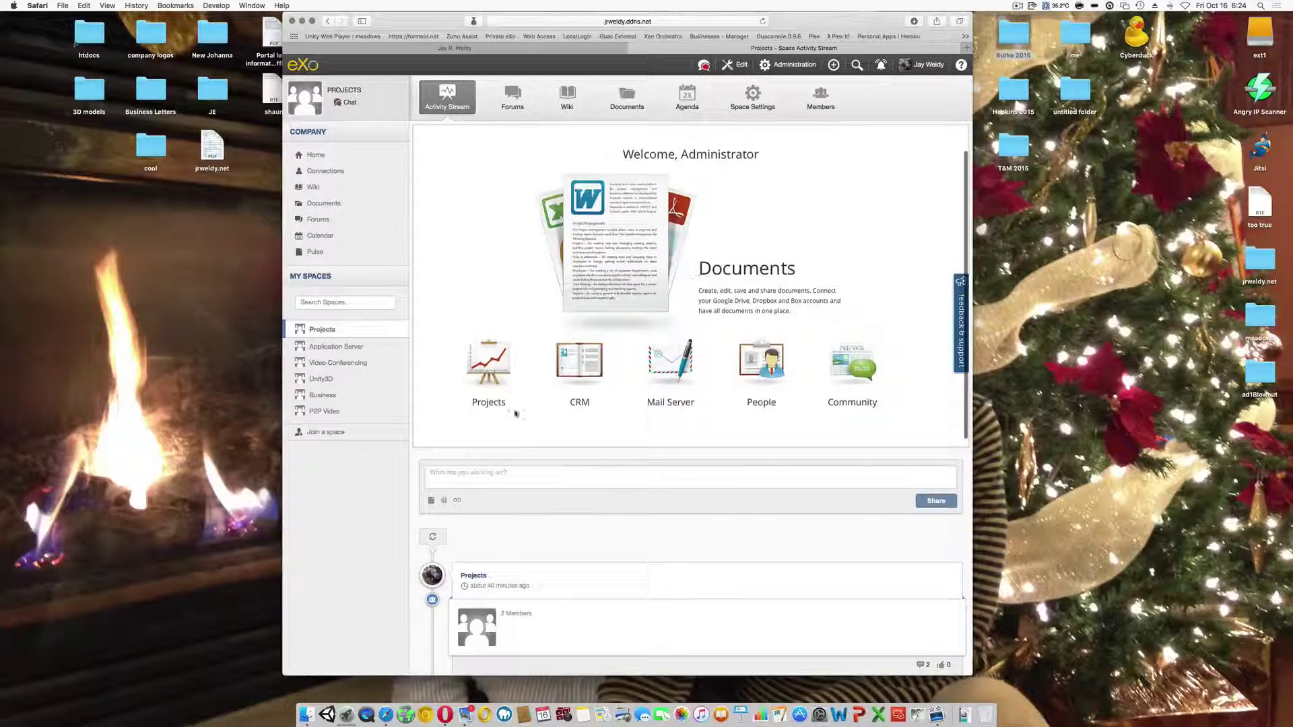
# - Open the ONLYOFFICE Projects module to list the active Unity3d Game Design project
pyautogui.click(490, 366)
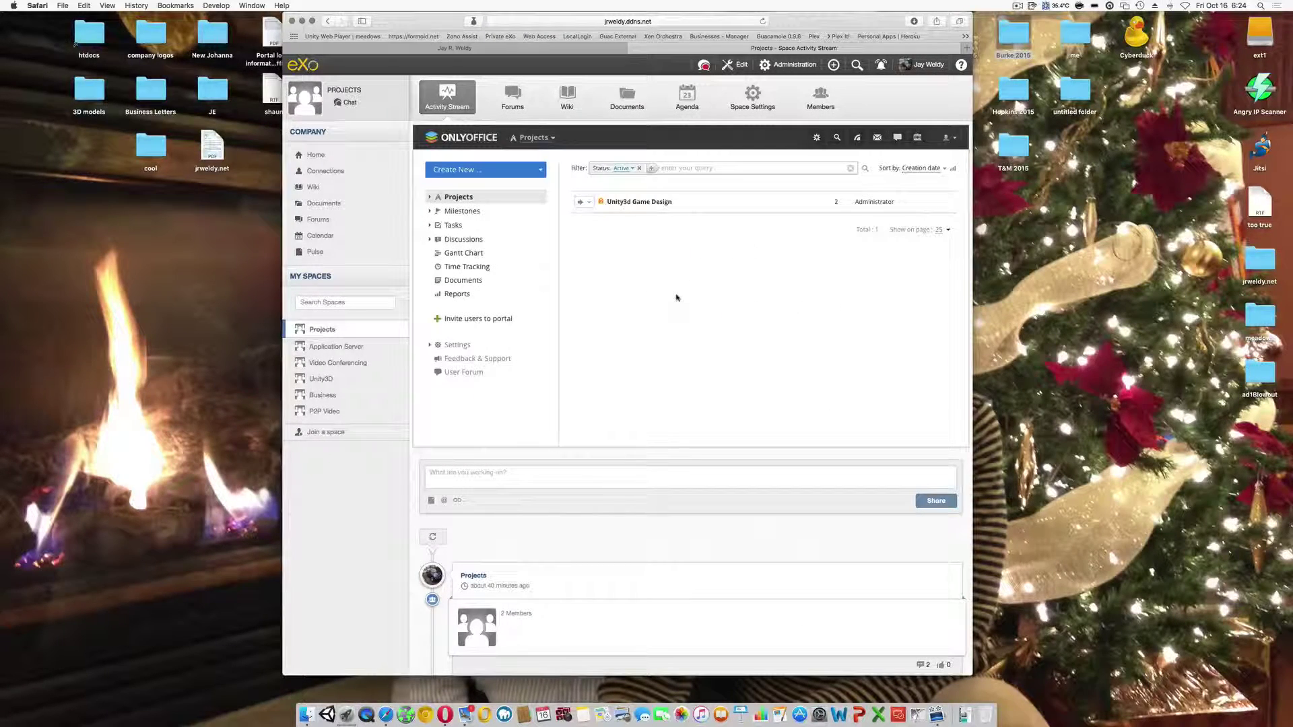
# - Start a timer on the Learn basic Ai animation task in Unity3d Game Design
pyautogui.click(638, 204)
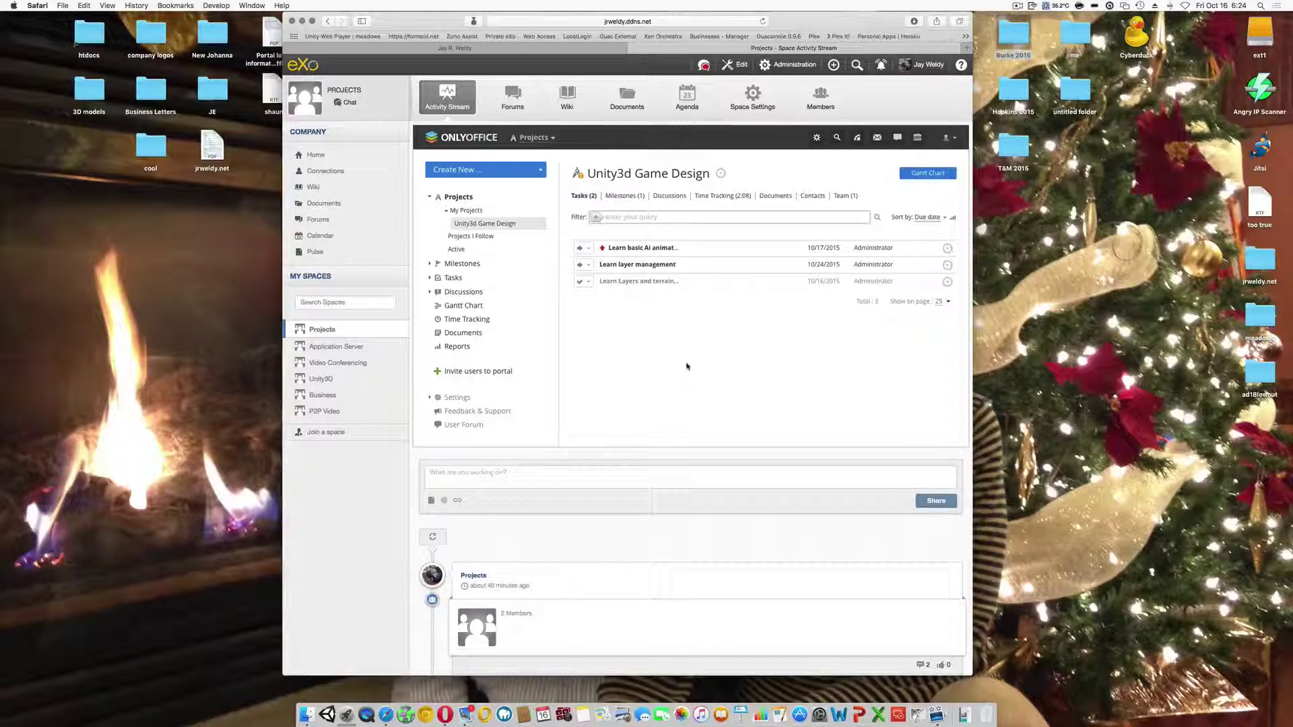
pyautogui.click(640, 248)
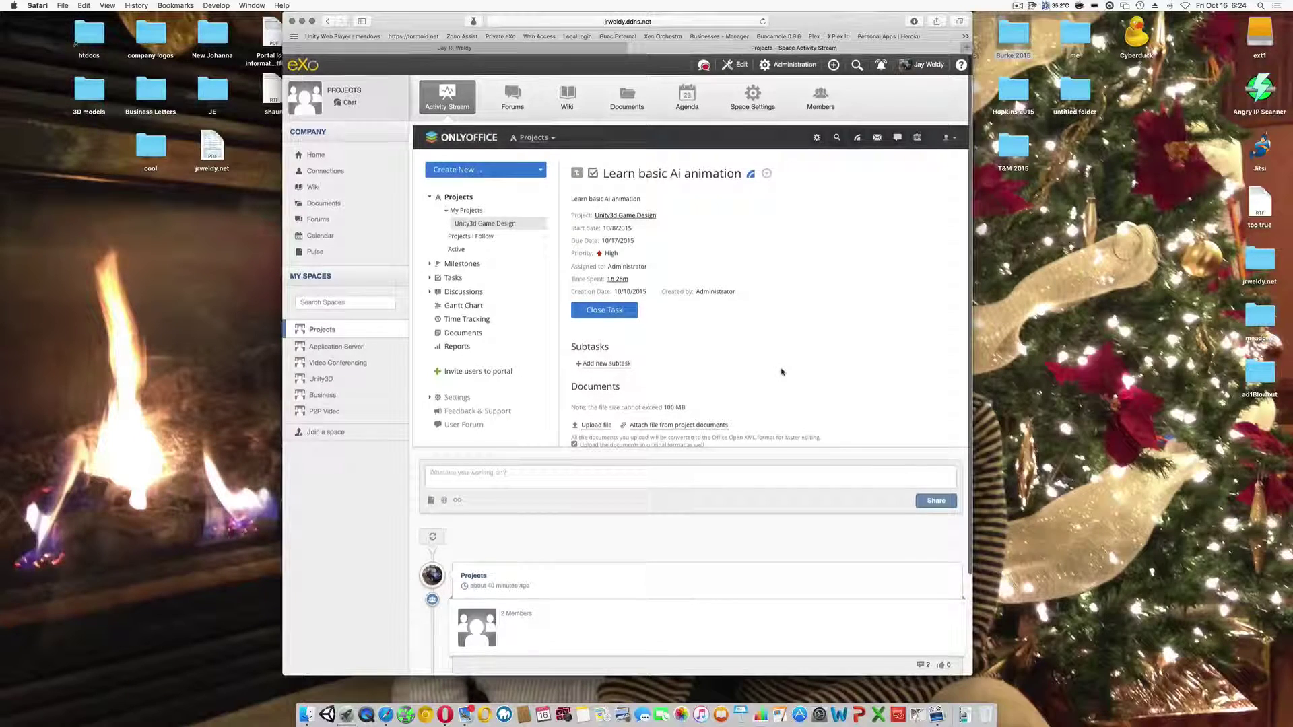
pyautogui.click(767, 174)
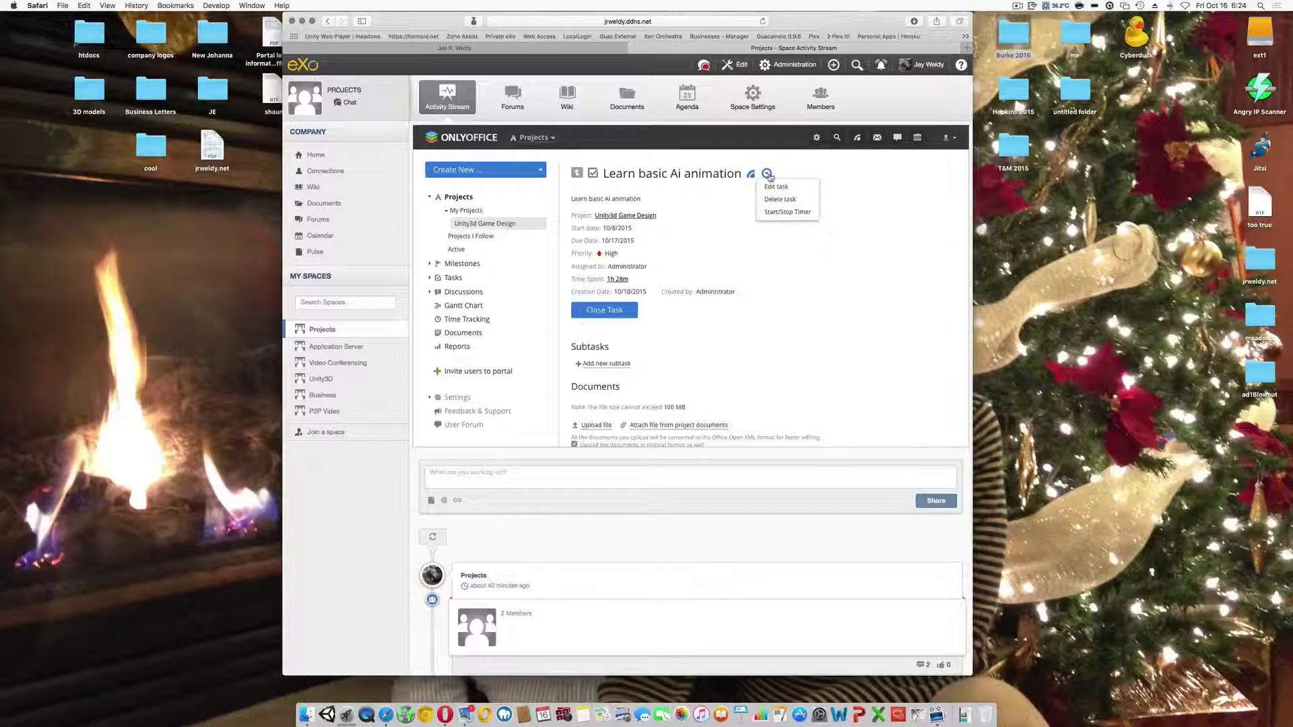
pyautogui.click(776, 213)
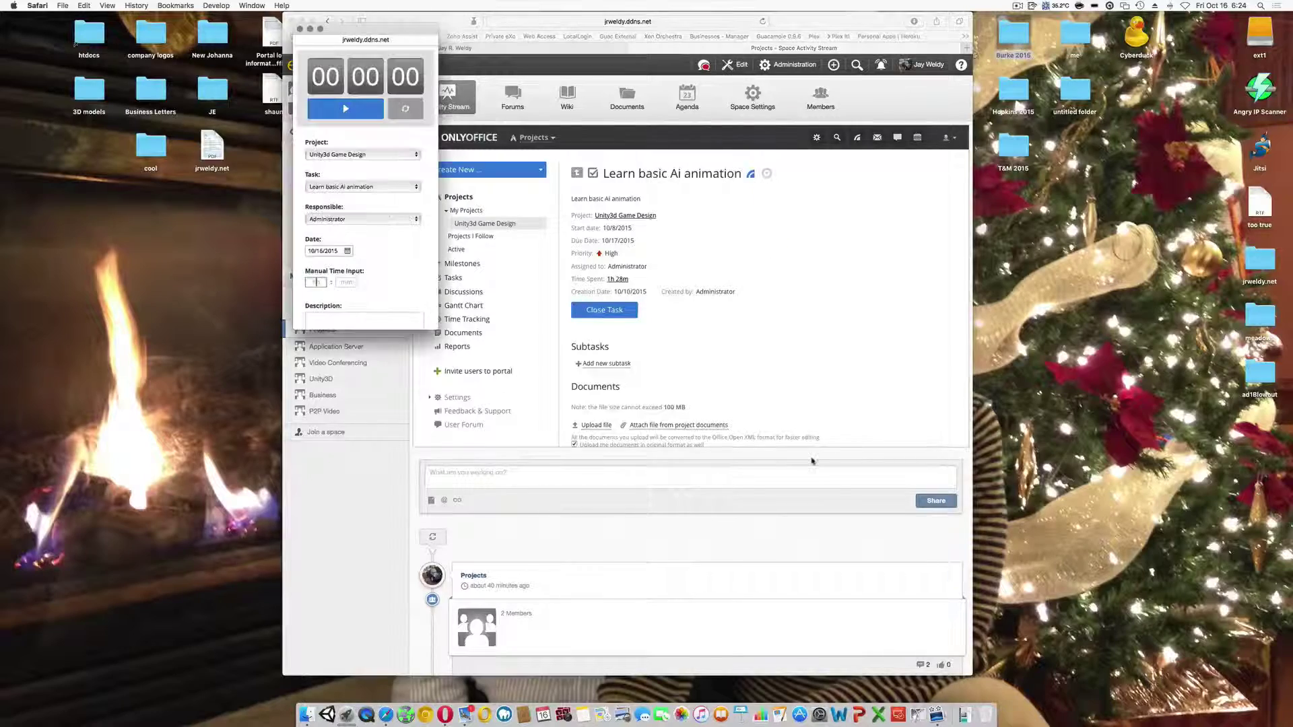
# - Enlarge the timer window, keep Administrator as Responsible, and start the timer
pyautogui.moveTo(343, 49); pyautogui.dragTo(143, 167)
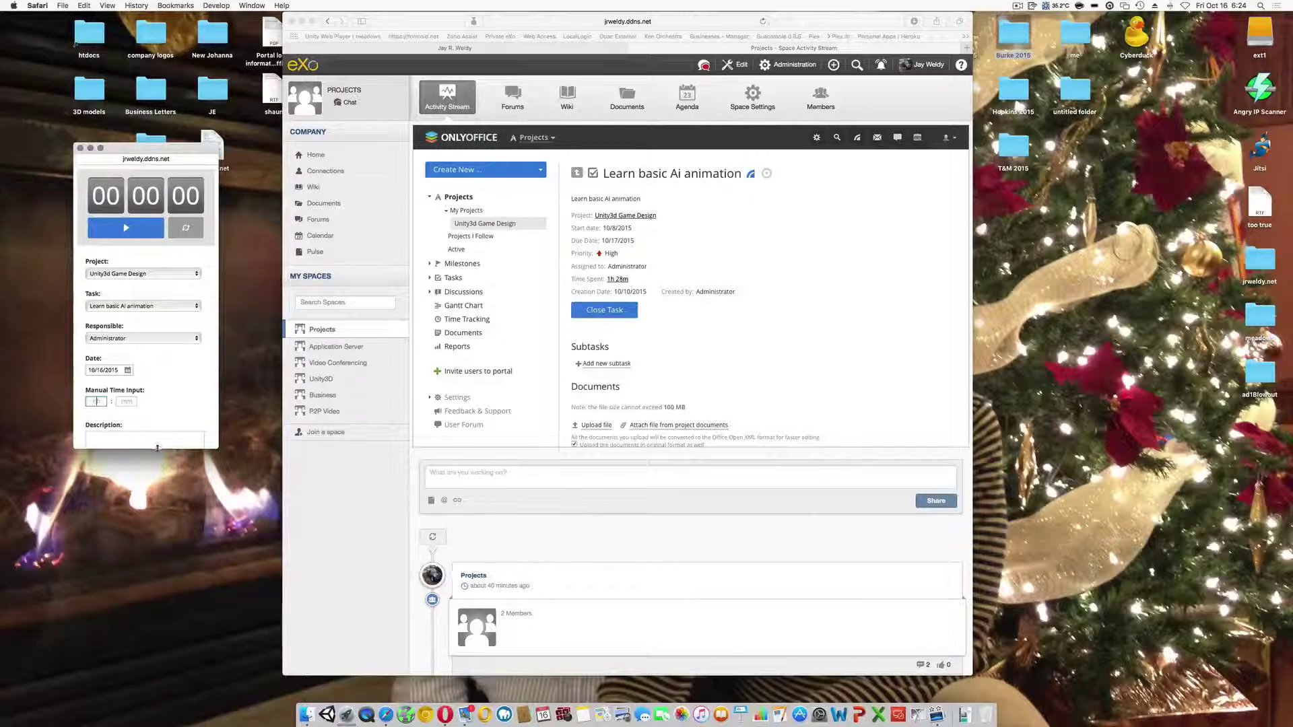
pyautogui.moveTo(157, 447); pyautogui.dragTo(157, 526)
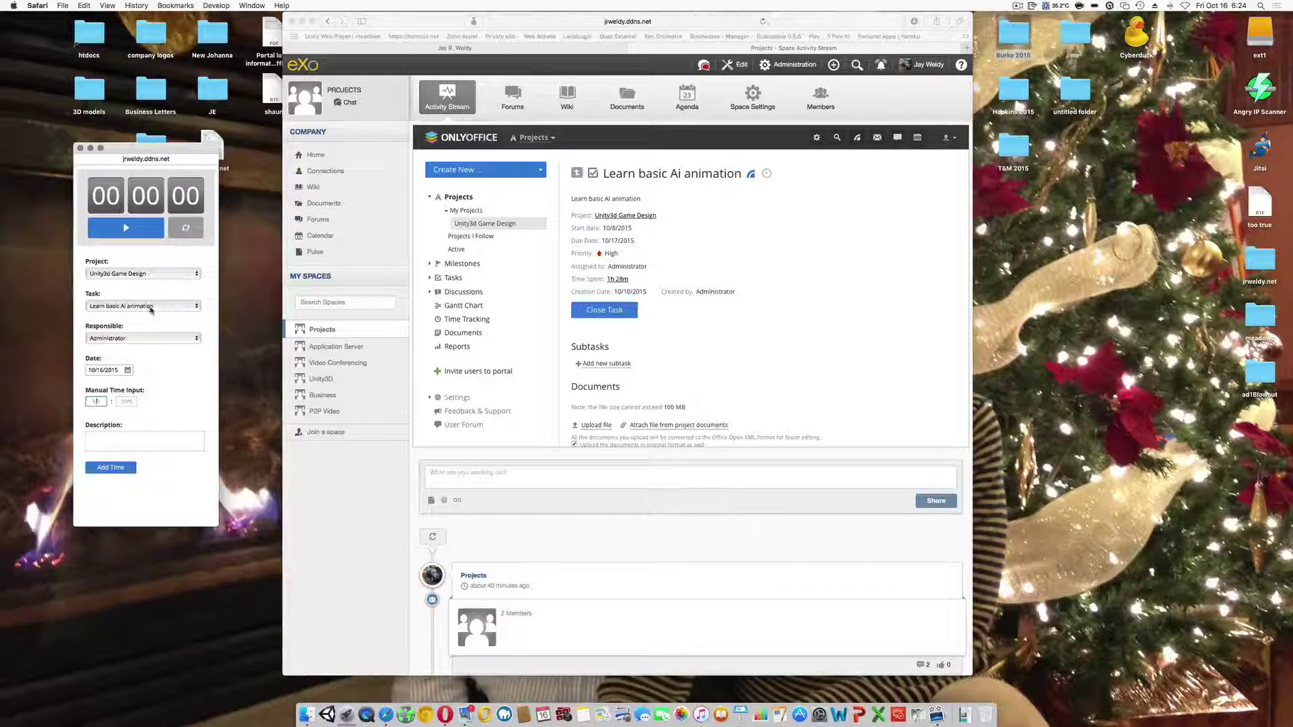
pyautogui.click(149, 342)
pyautogui.click(149, 342)
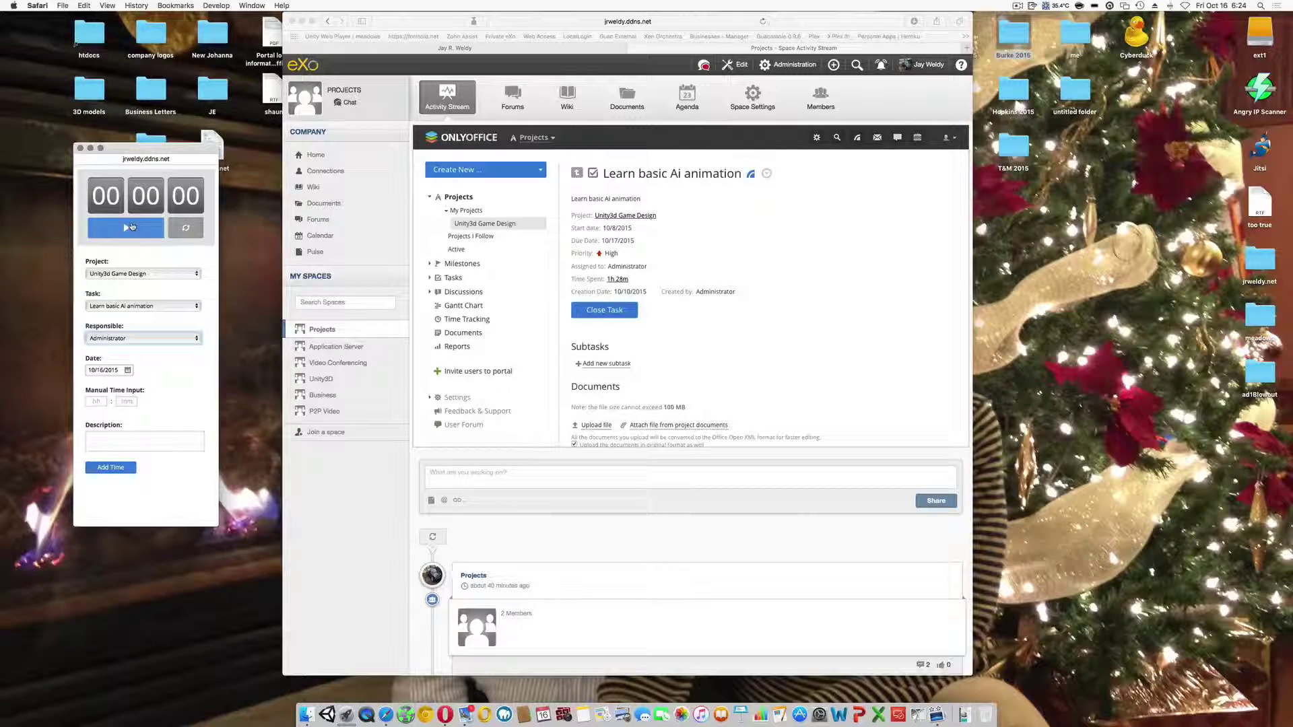
pyautogui.click(132, 230)
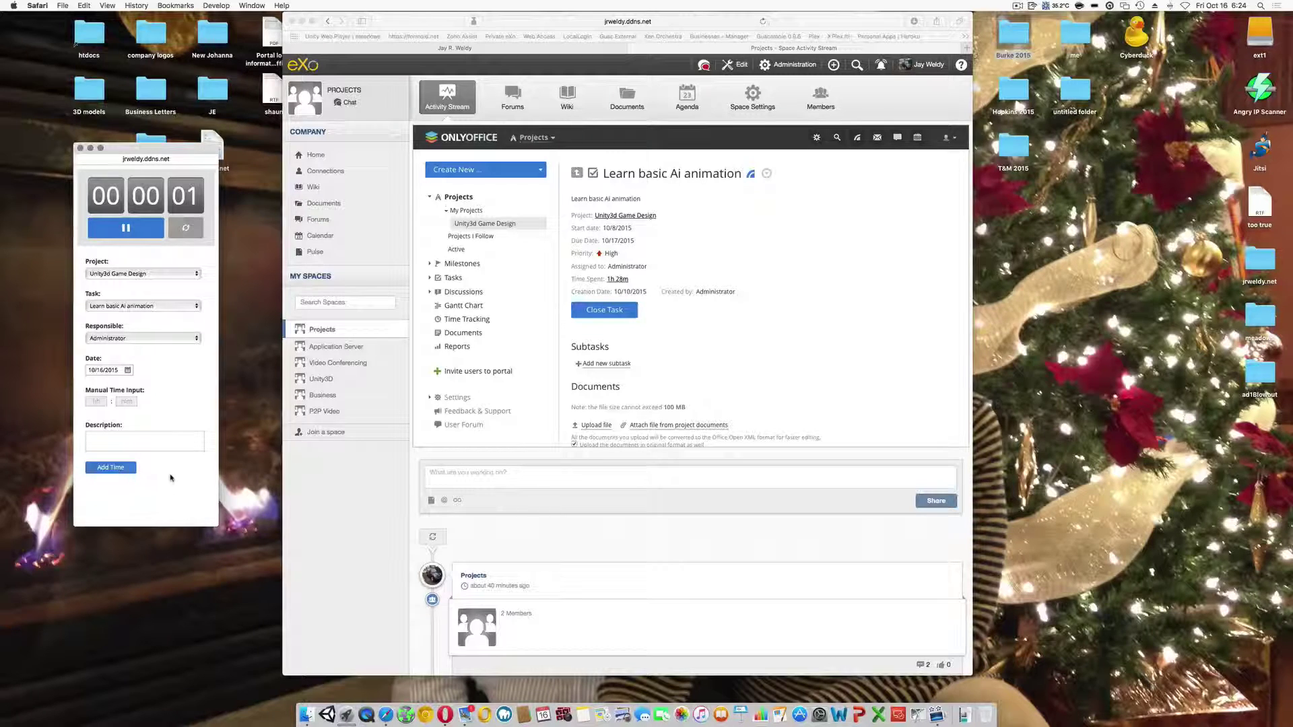
# - Describe the work as 'Demo of platform and PM server along with remote Apps and video.'
pyautogui.click(143, 443)
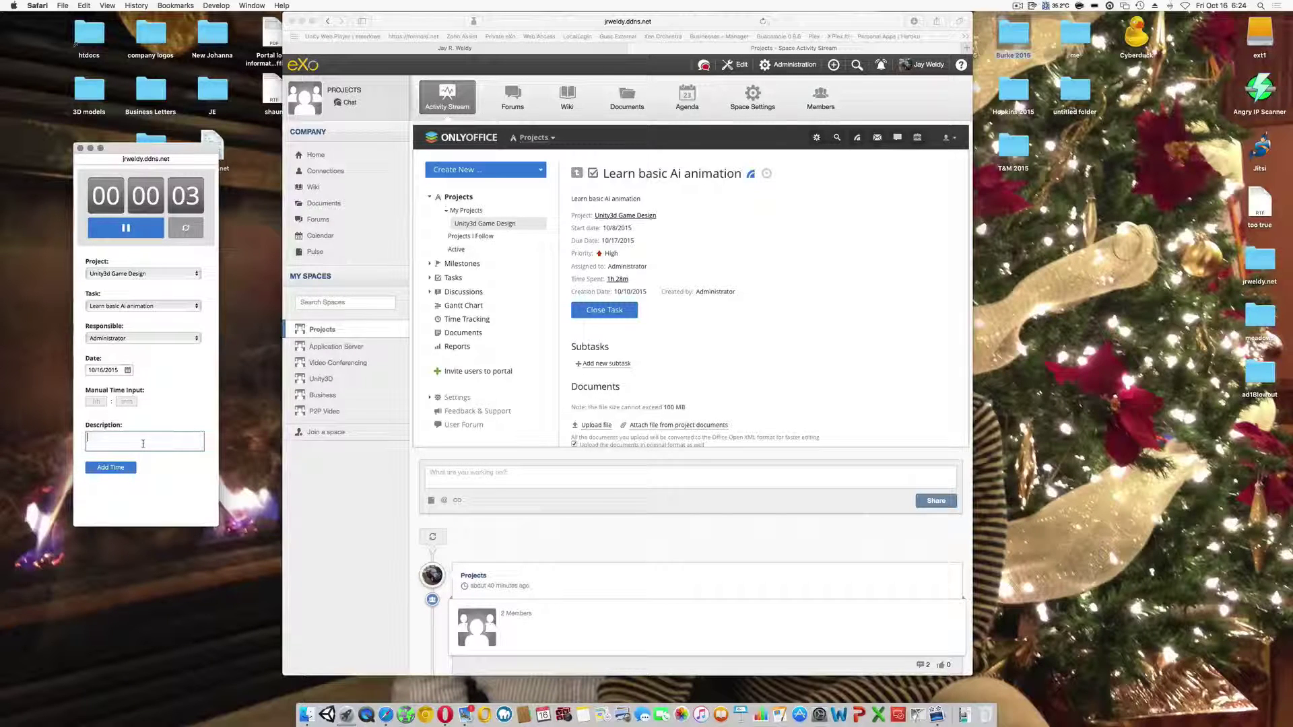
pyautogui.write('Demo of')
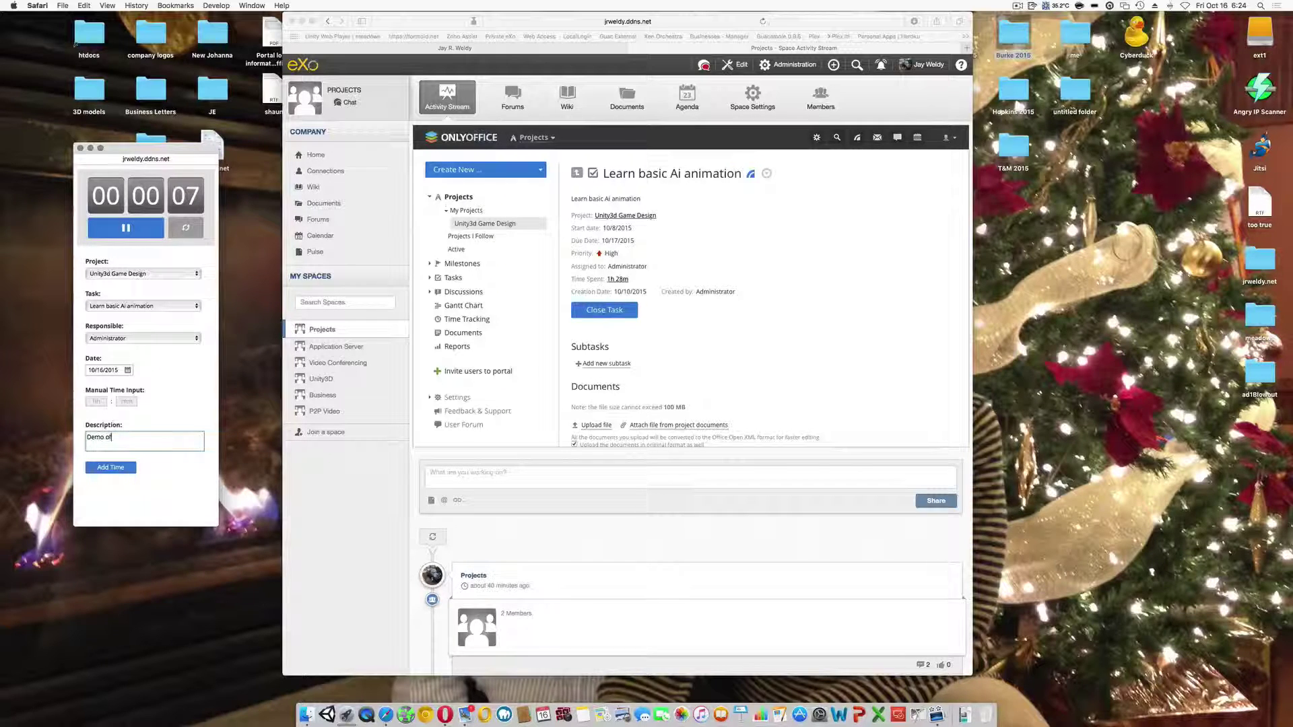
pyautogui.write(' plai')
pyautogui.write('form and PM sil')
pyautogui.write('ver along with')
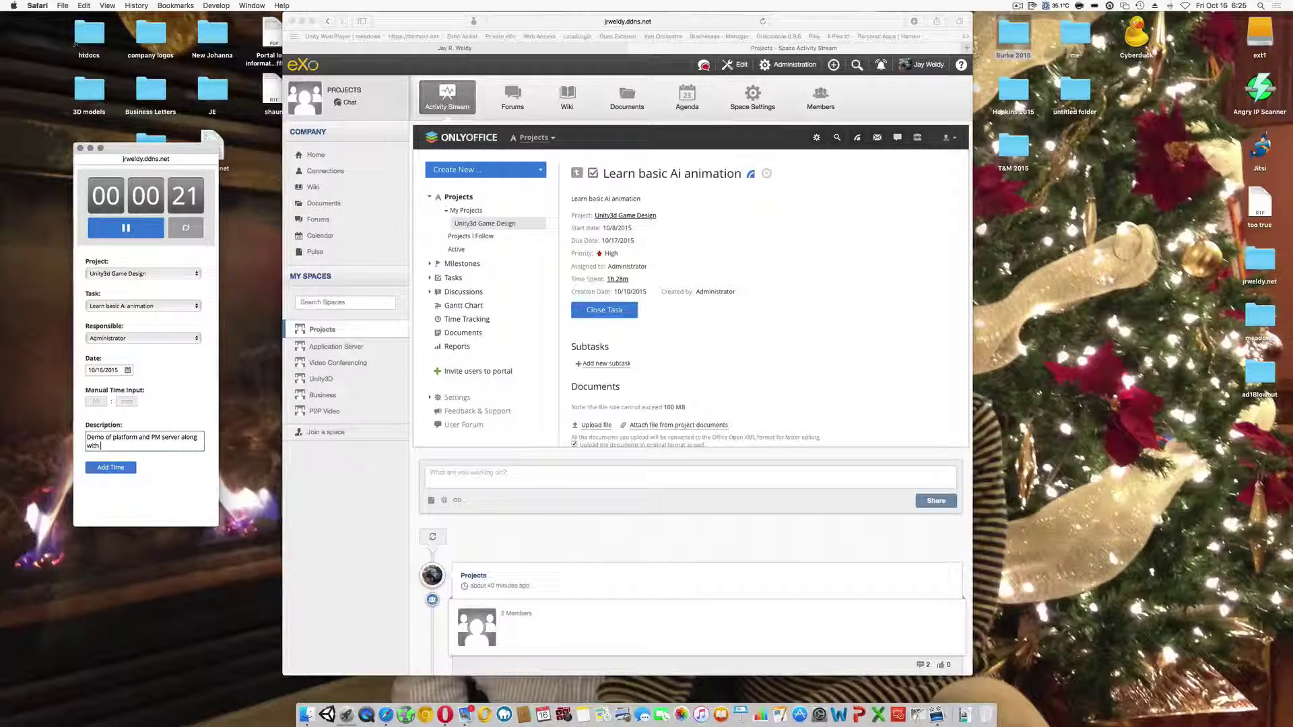
pyautogui.write('remote')
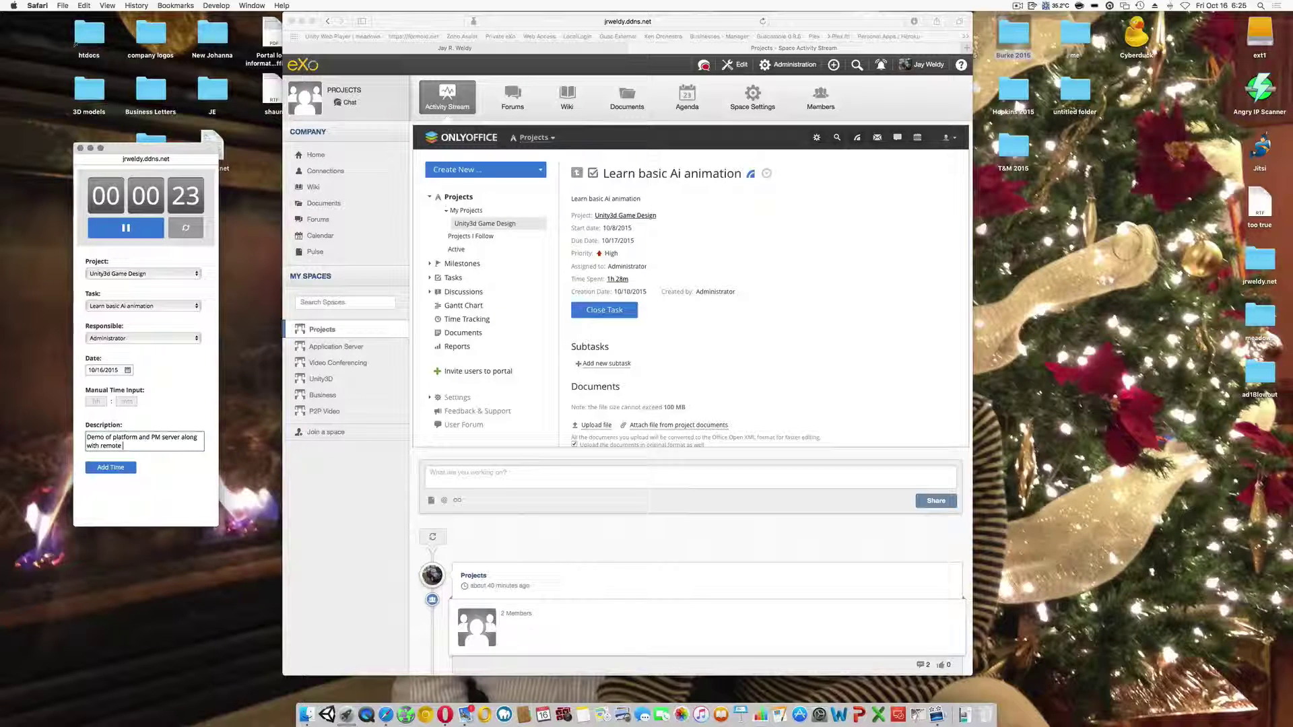
pyautogui.write(' Apps and')
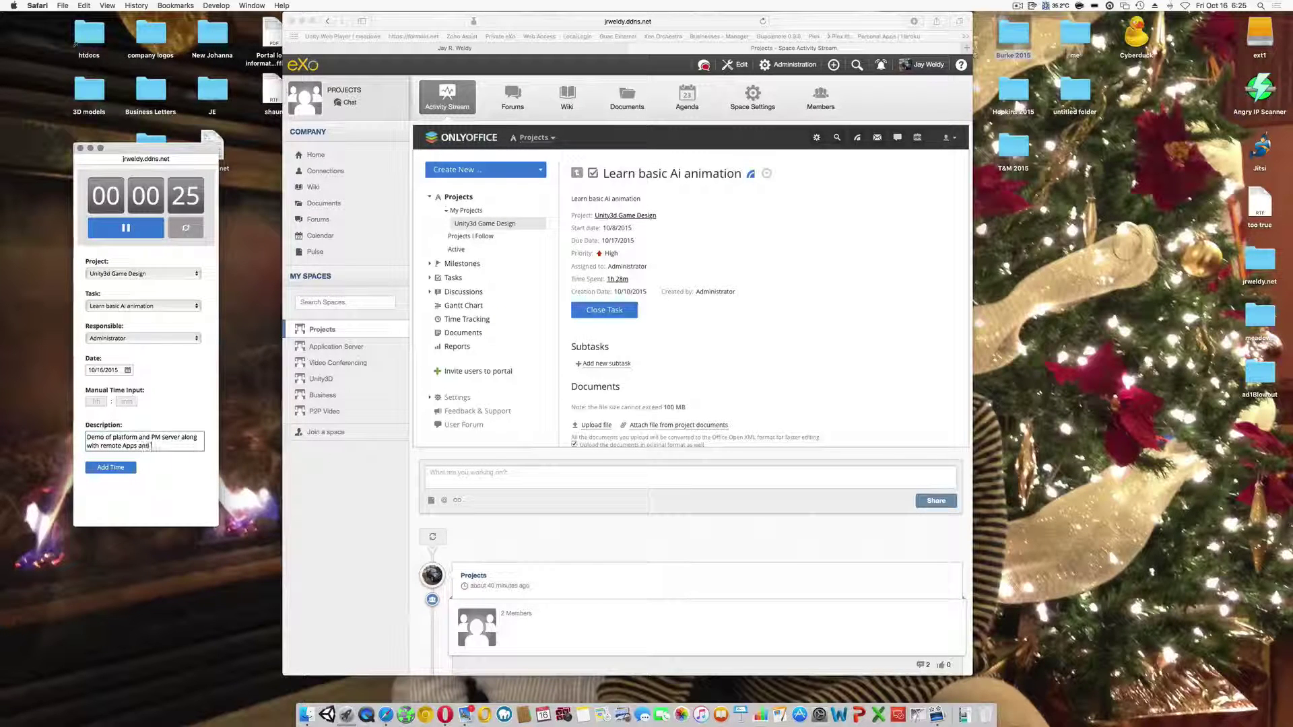
pyautogui.write(' video.')
pyautogui.click(378, 521)
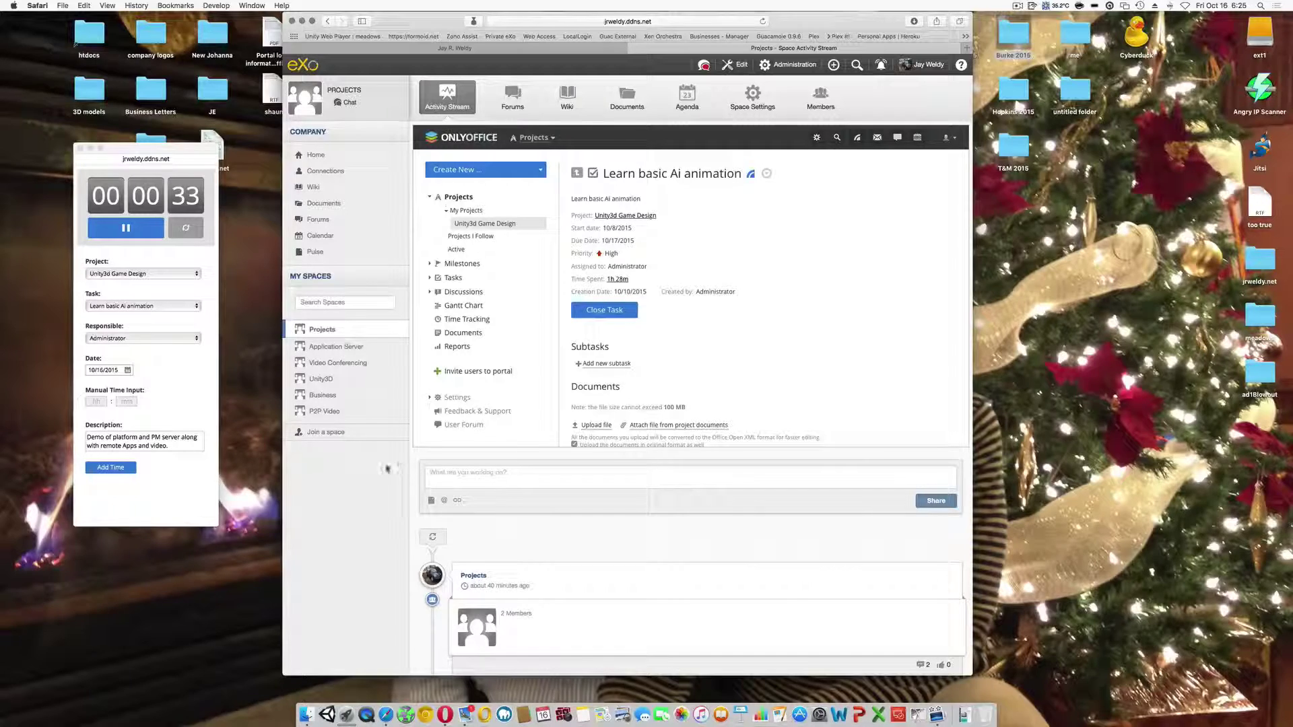
pyautogui.click(485, 222)
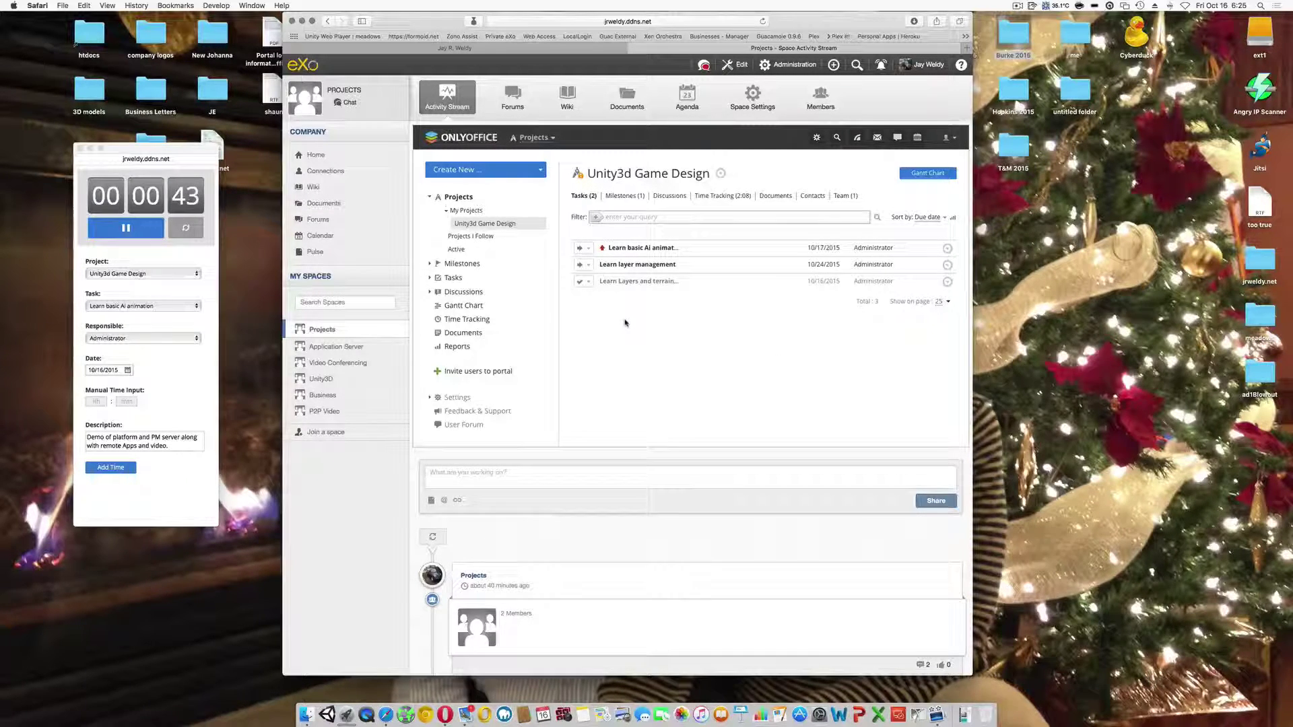
# - Open the Unity3d Game Design Gantt chart and detach it into a separate browser window
pyautogui.click(928, 173)
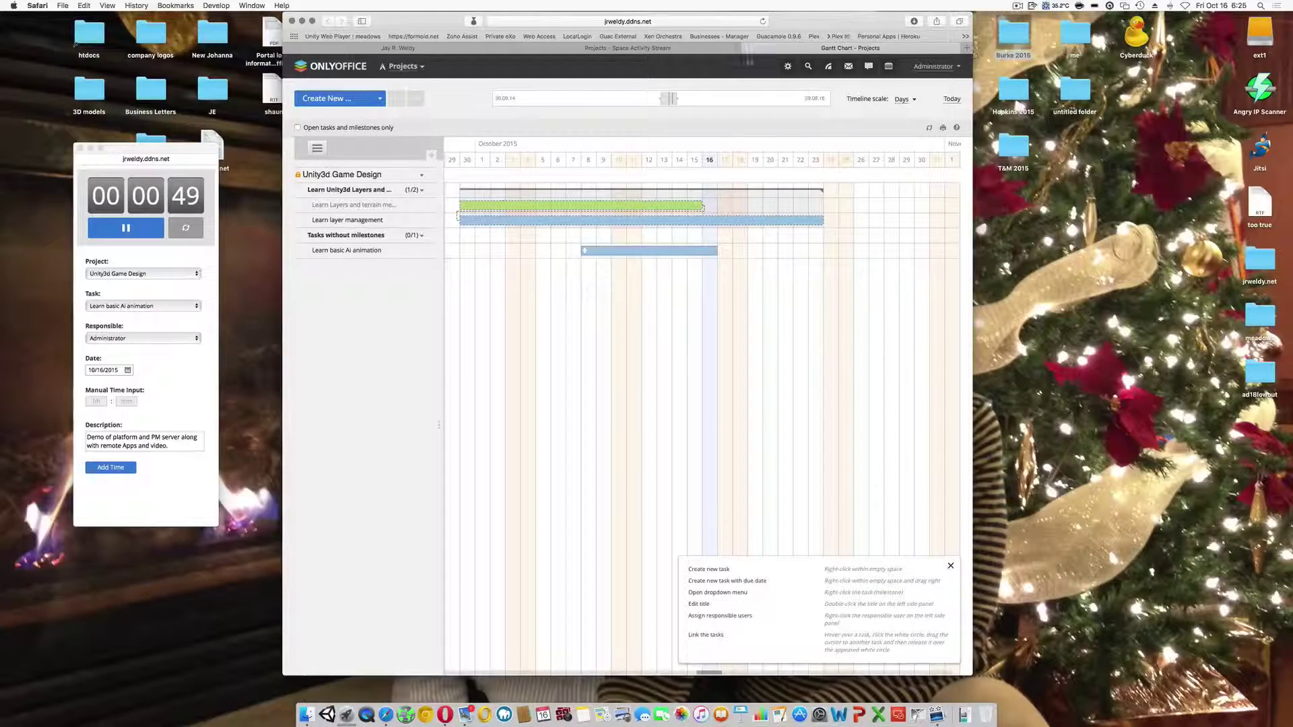
pyautogui.moveTo(801, 26); pyautogui.dragTo(752, 25)
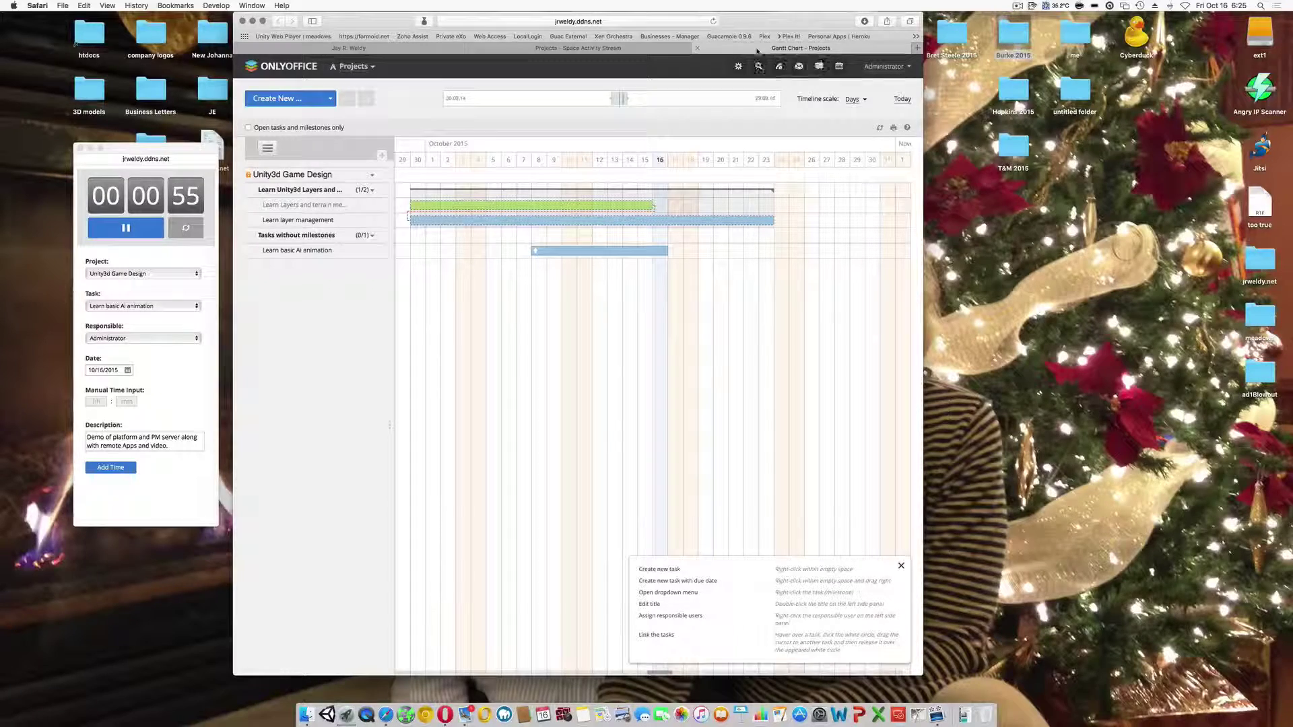
pyautogui.moveTo(757, 51); pyautogui.dragTo(923, 59)
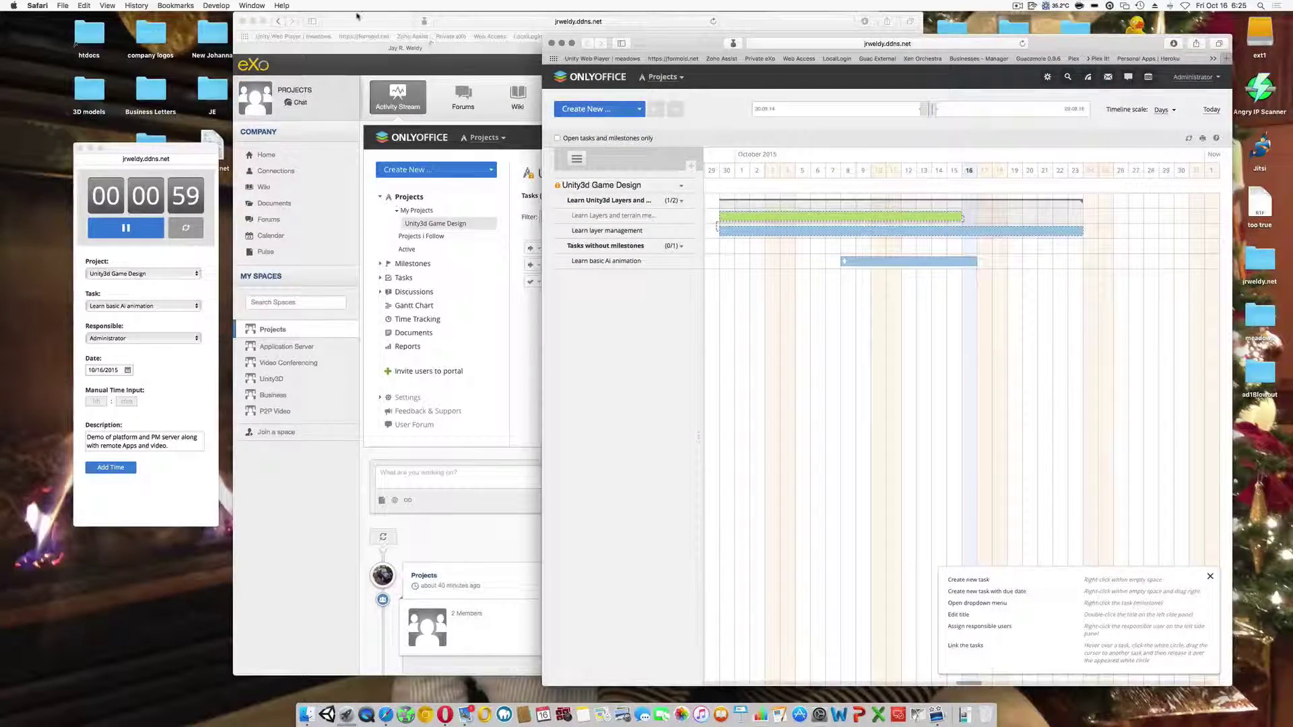
pyautogui.click(357, 15)
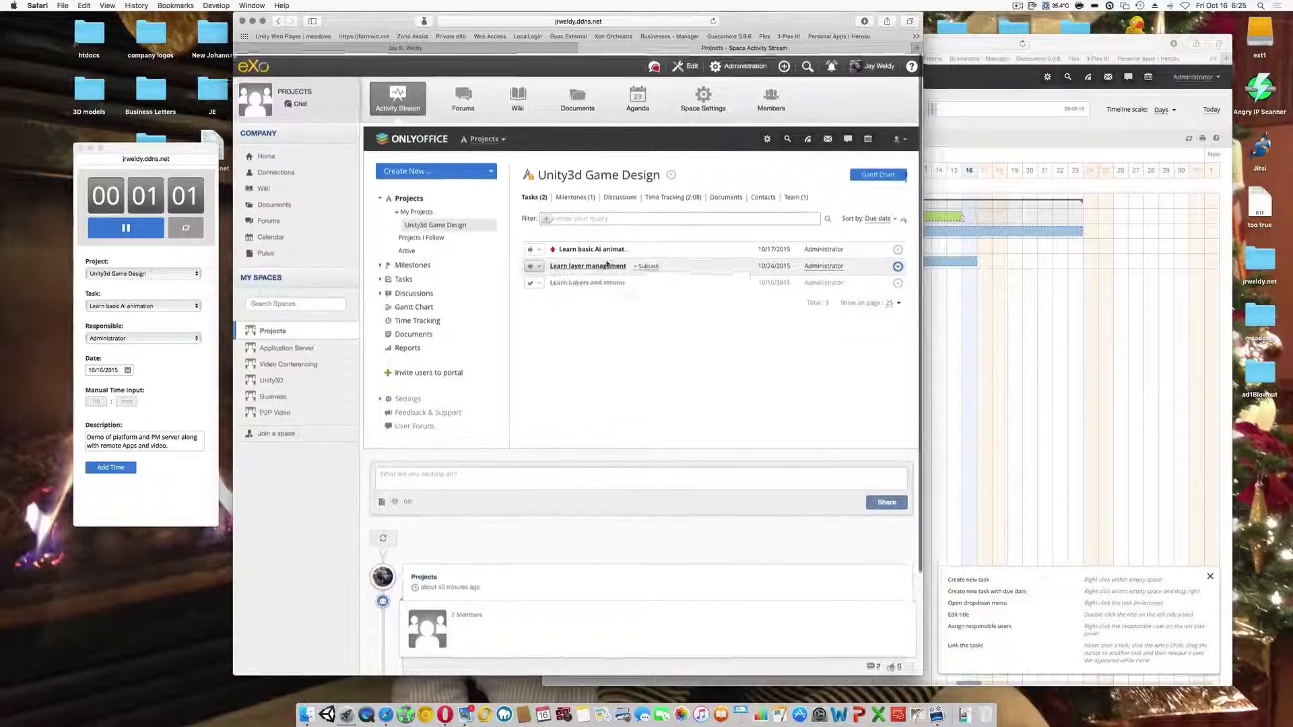
pyautogui.scroll(-3, 607, 265)
pyautogui.scroll(3, 607, 265)
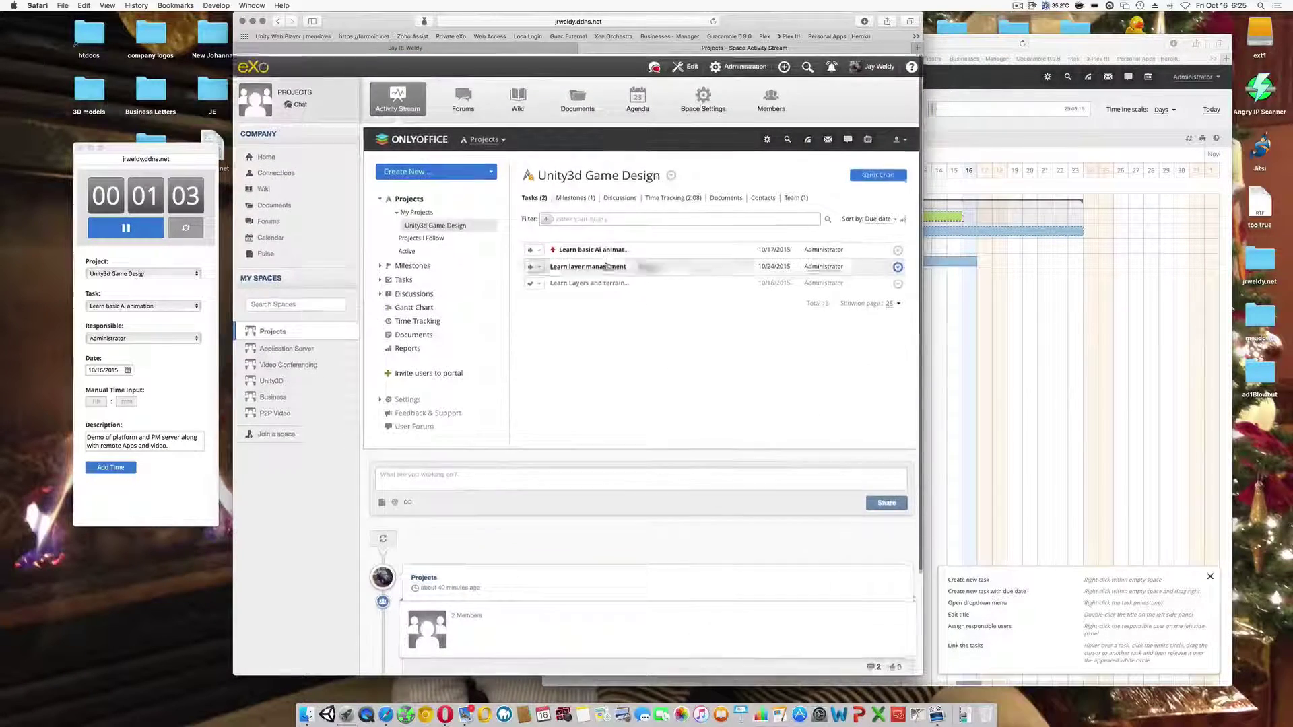
pyautogui.click(987, 284)
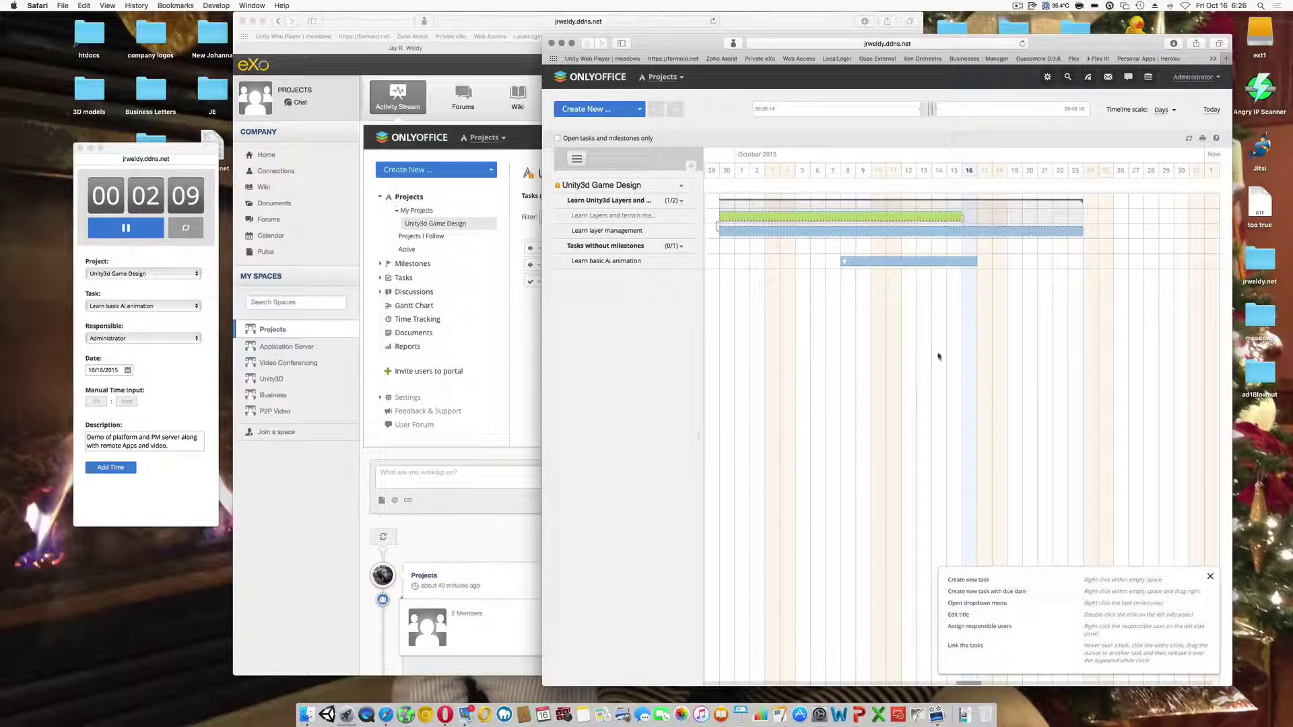
# - Leave the Gantt chart and open the Unity3d Game Design project from the Projects module
pyautogui.click(868, 263)
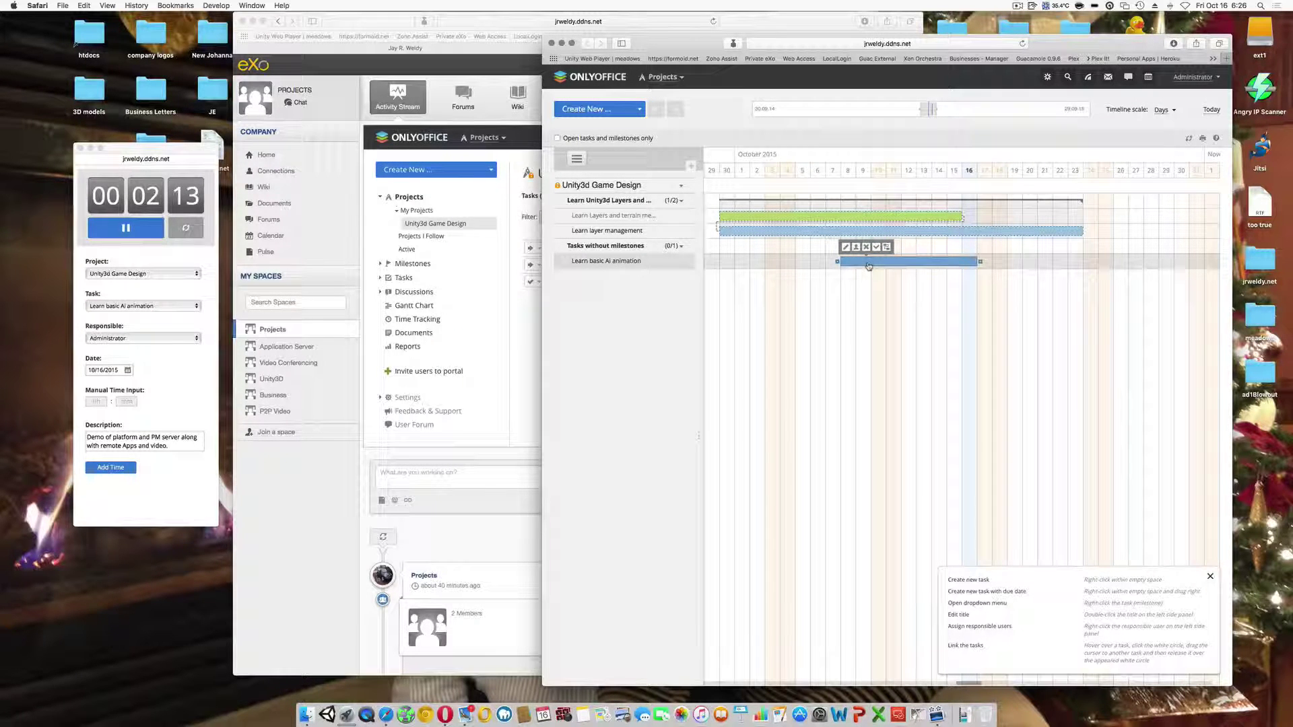
pyautogui.click(824, 267)
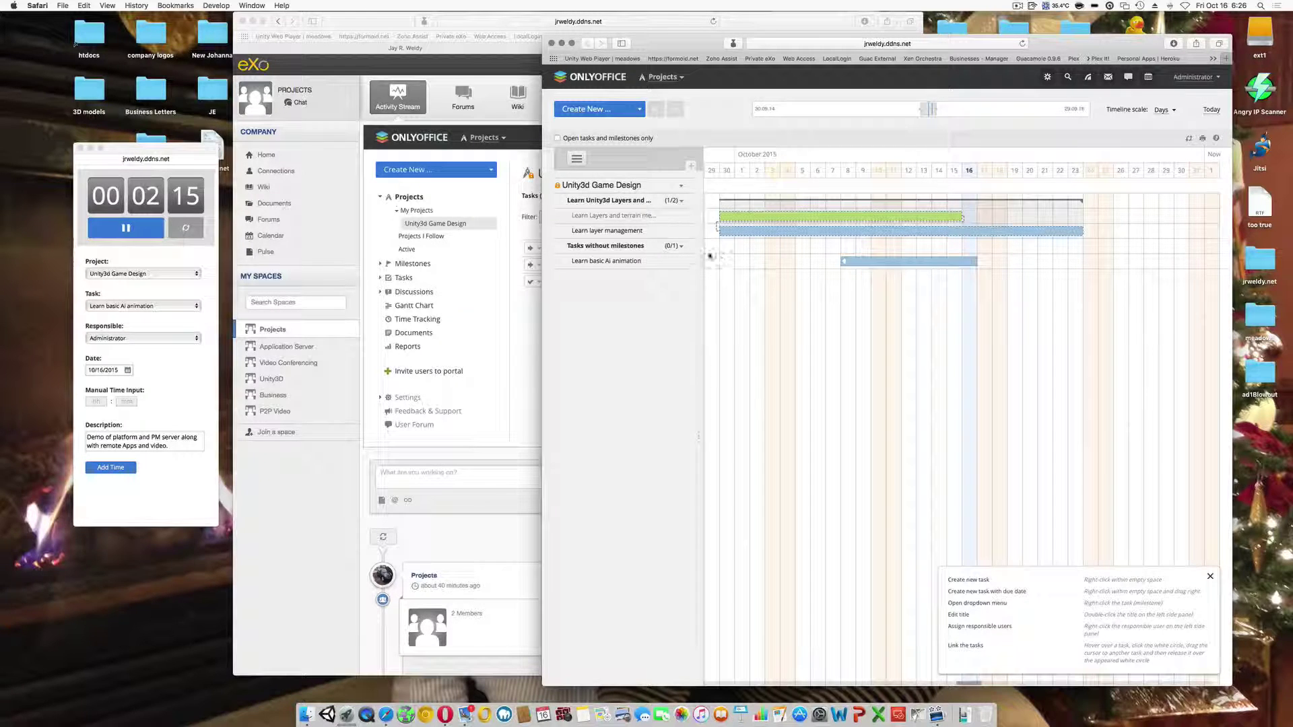
pyautogui.hscroll(-5, 689, 292)
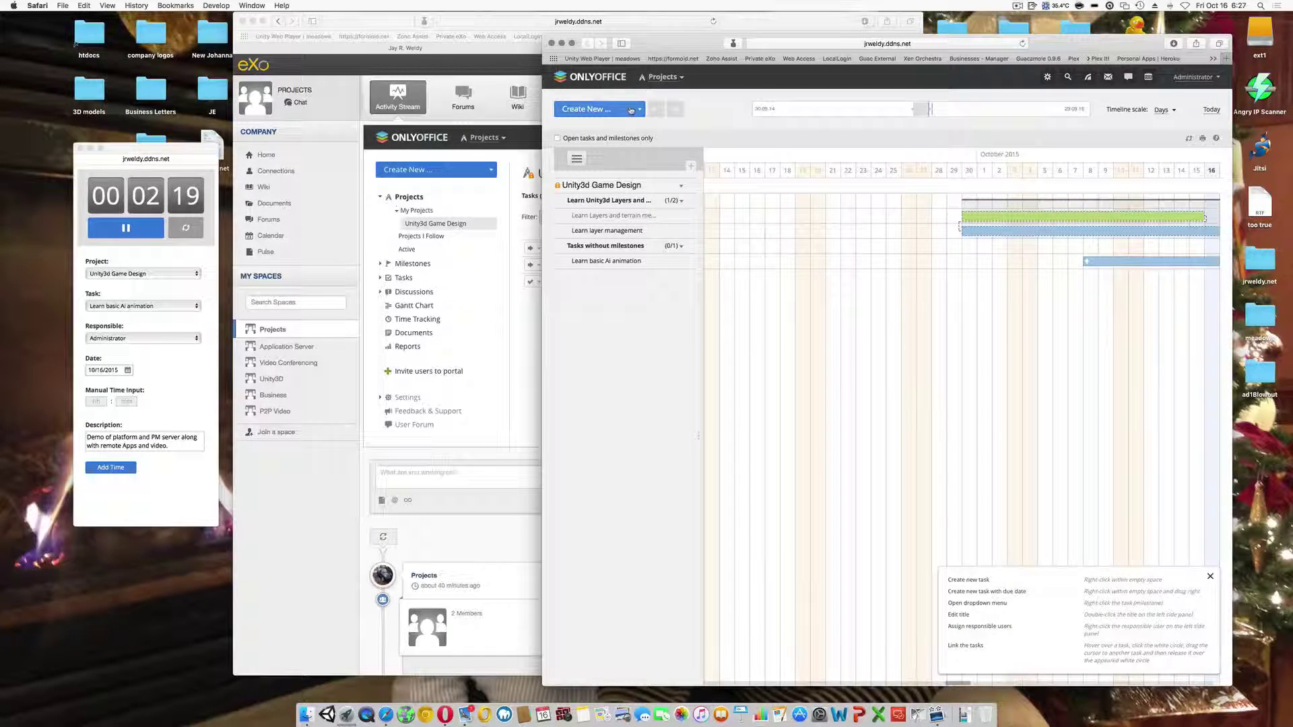
pyautogui.click(663, 78)
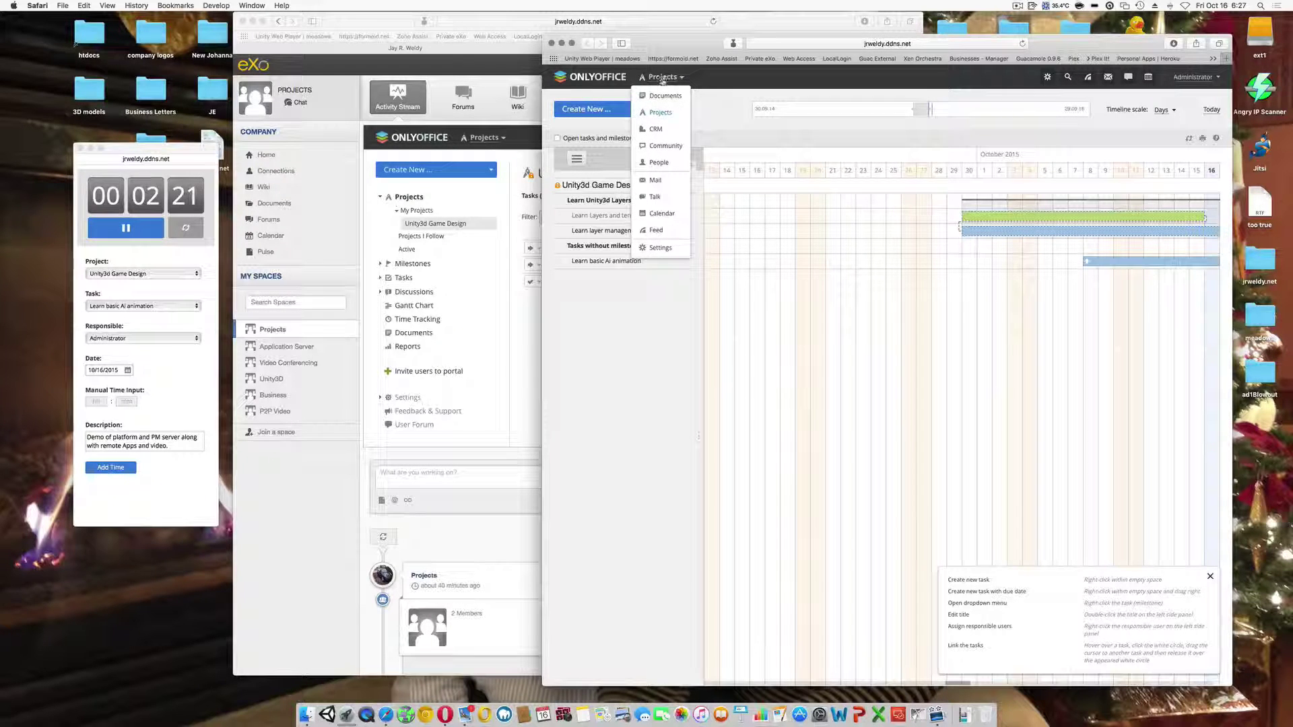
pyautogui.click(660, 109)
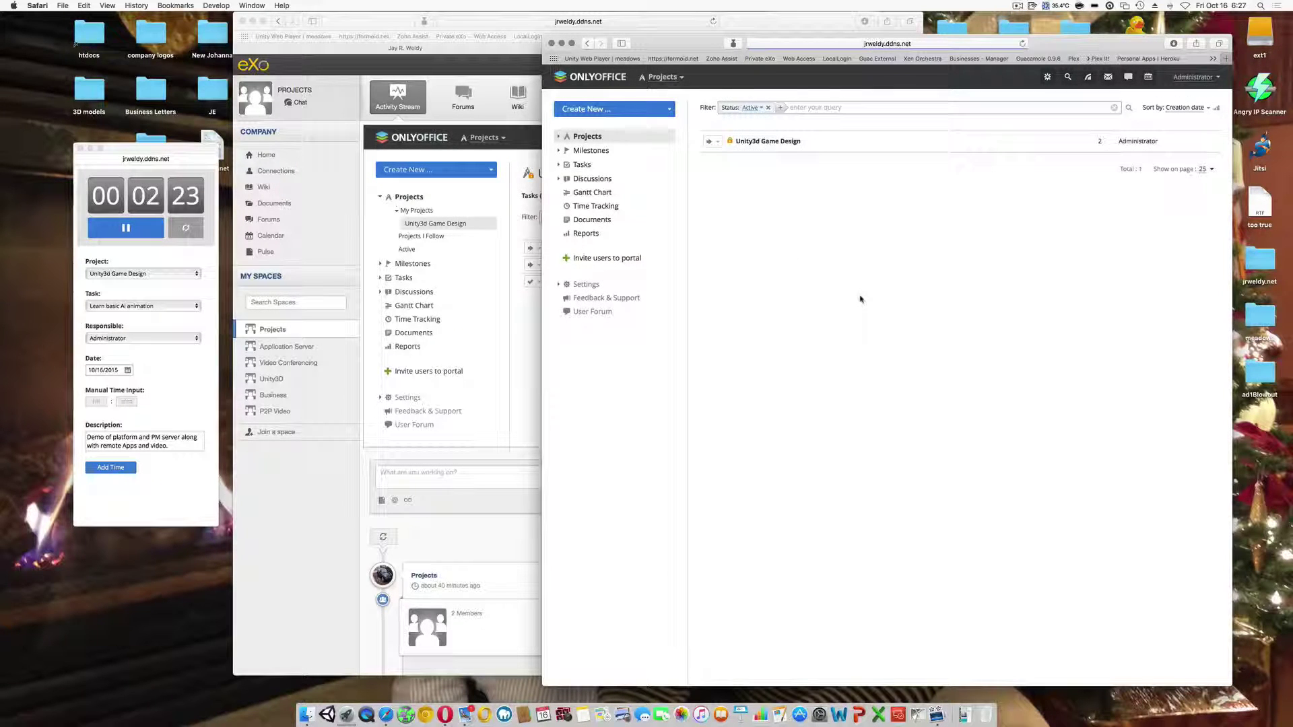
pyautogui.click(786, 143)
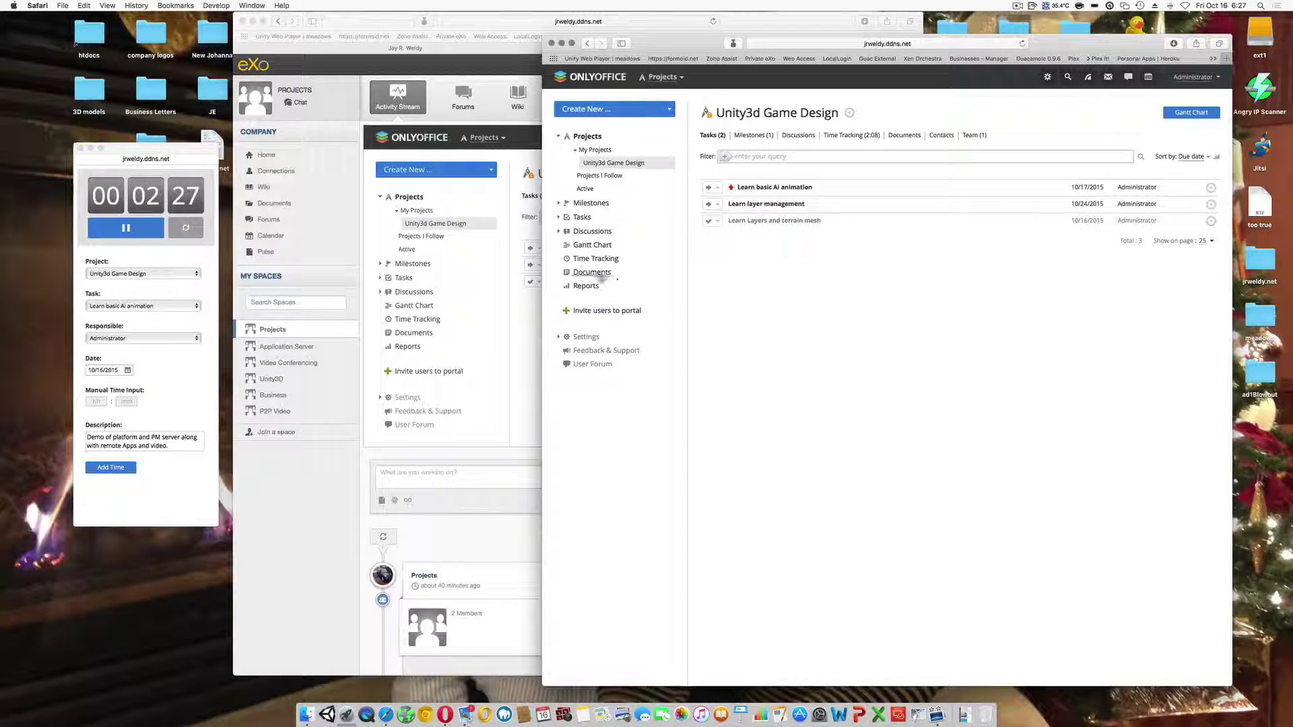
# - Open the project's Documents section and its empty Unity3d Game Design folder
pyautogui.click(592, 272)
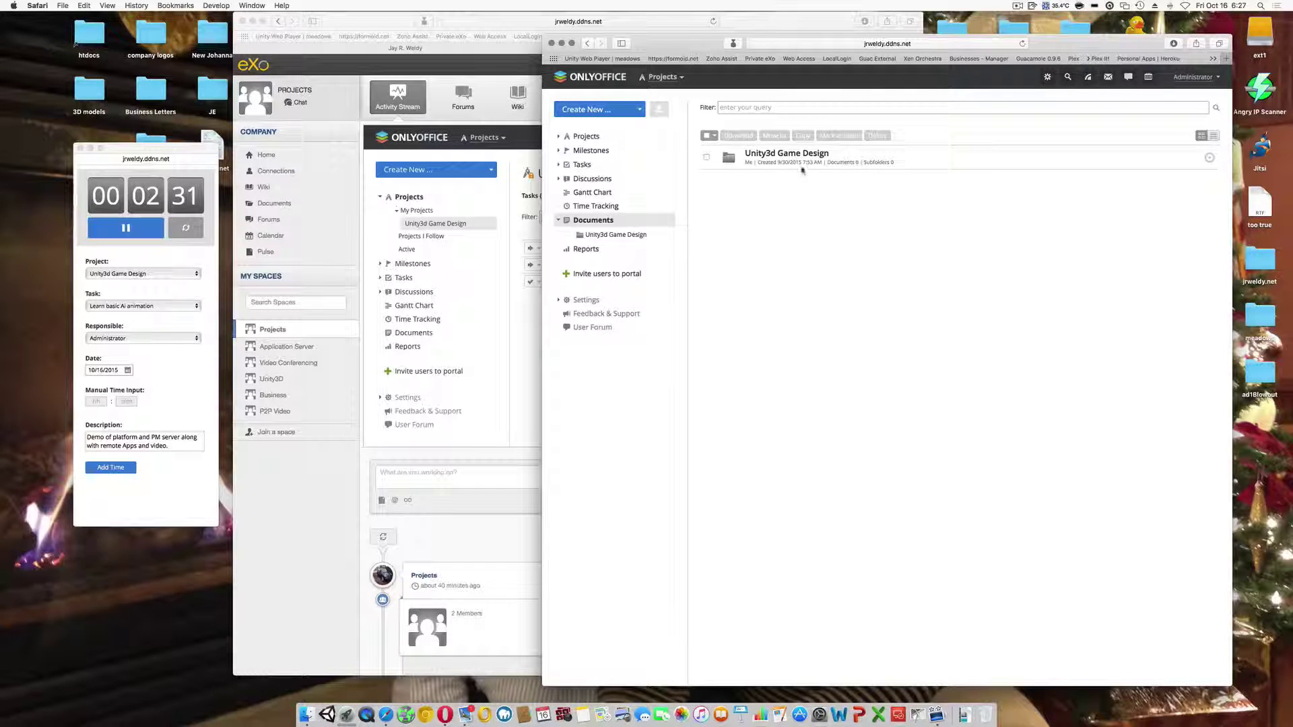
pyautogui.click(797, 152)
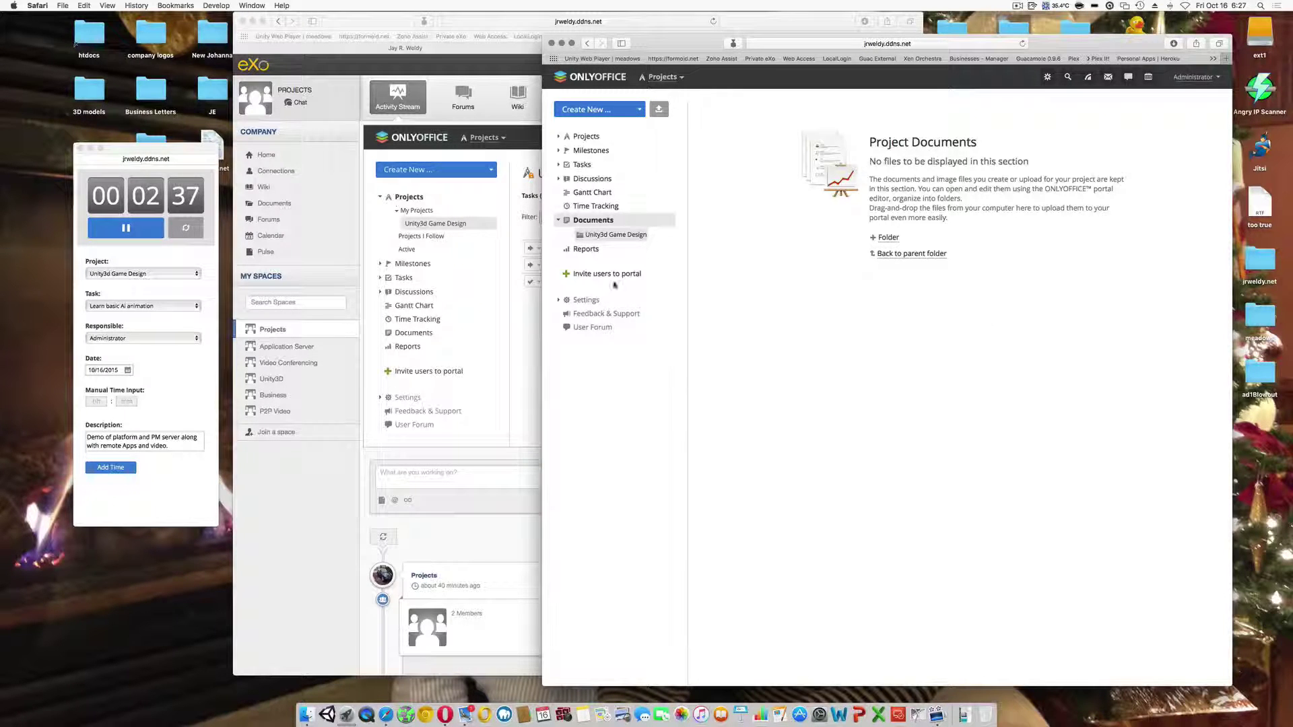
# - Upload jrweldy.net.pdf from the desktop into the Unity3d Game Design folder and preview it
pyautogui.moveTo(220, 140); pyautogui.dragTo(879, 330)
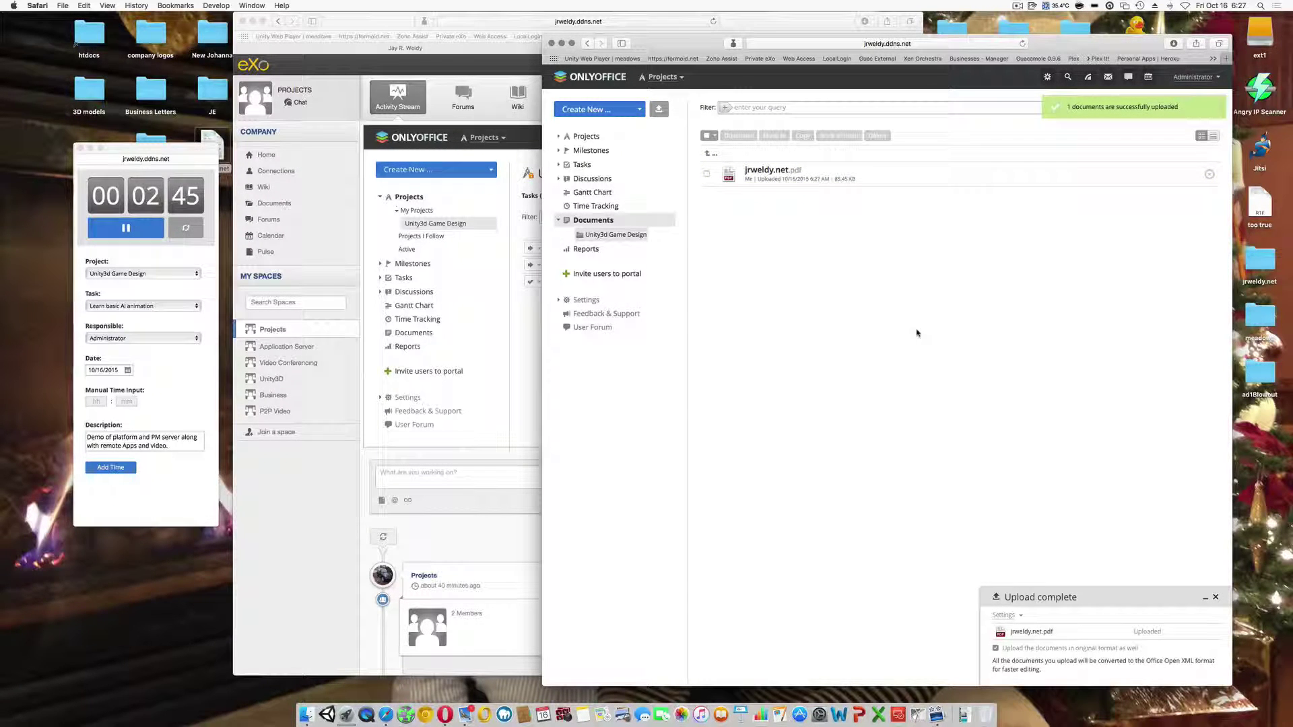
pyautogui.click(763, 177)
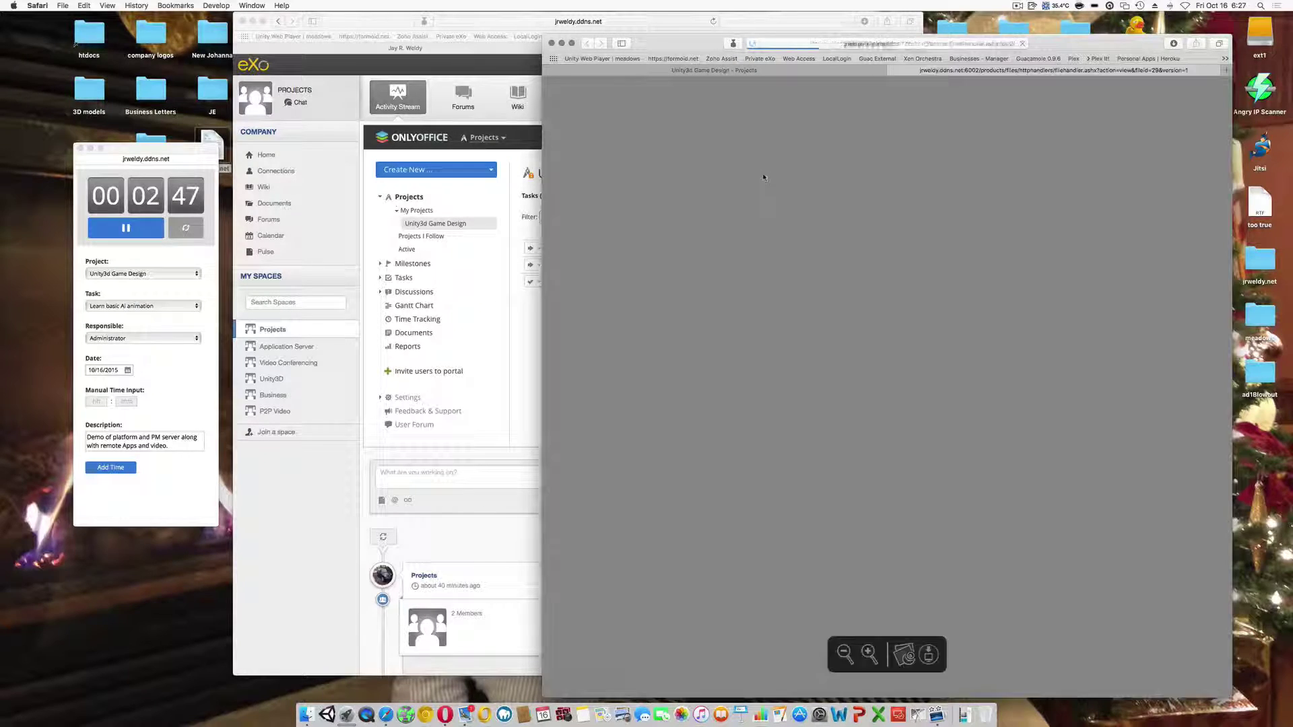
pyautogui.scroll(-5, 810, 219)
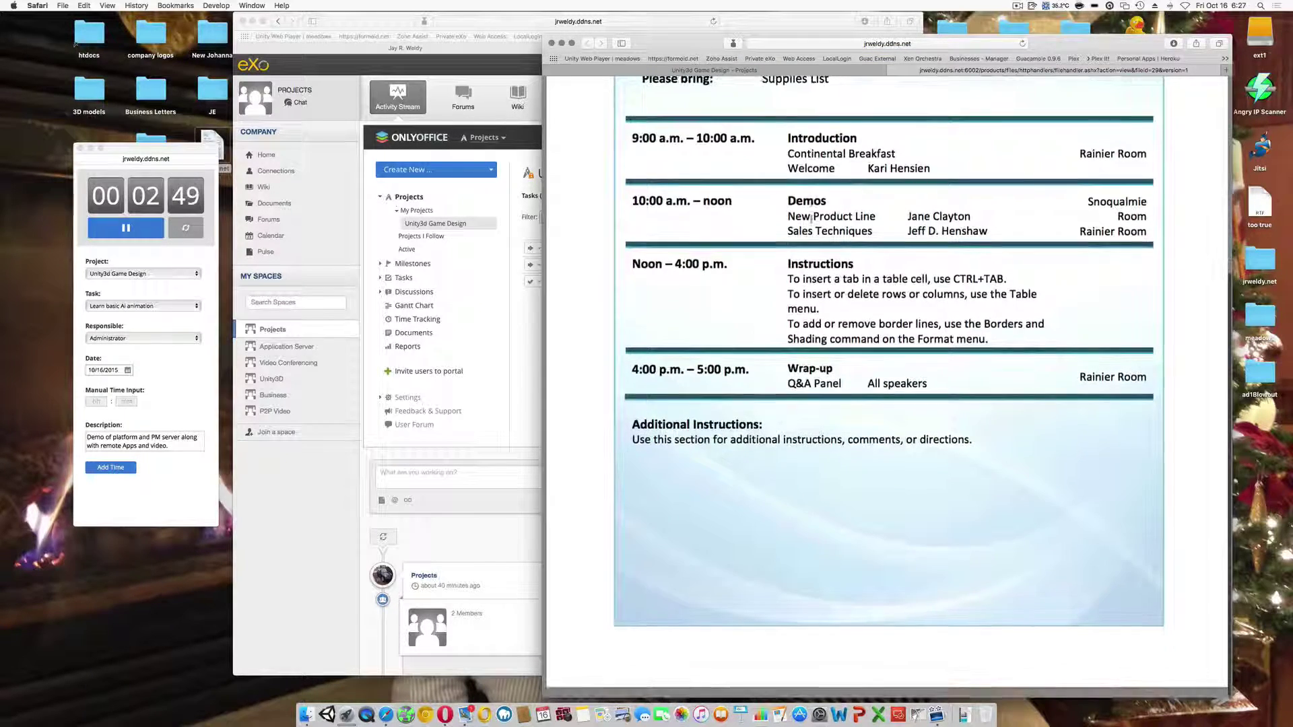
pyautogui.scroll(5, 841, 202)
pyautogui.click(892, 71)
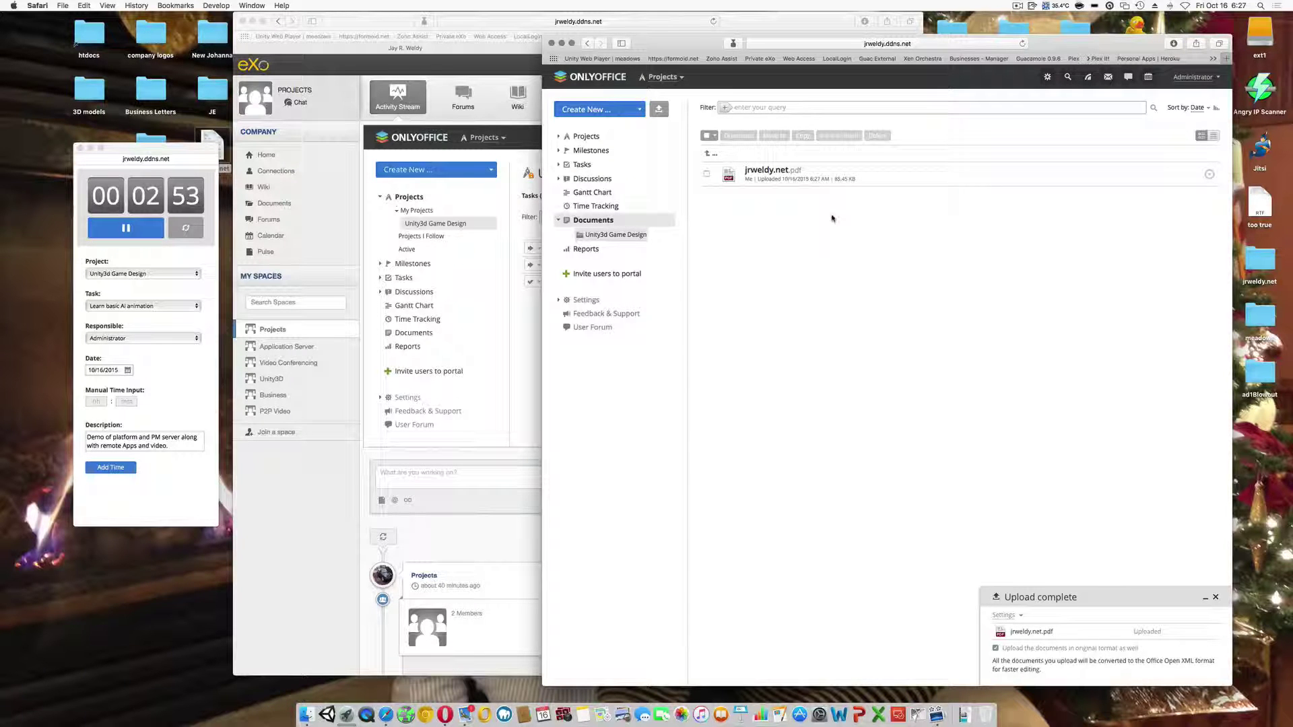
# - Check the uploaded file under Unity3d Game Design's Documents tab, then close the separate window
pyautogui.click(1208, 176)
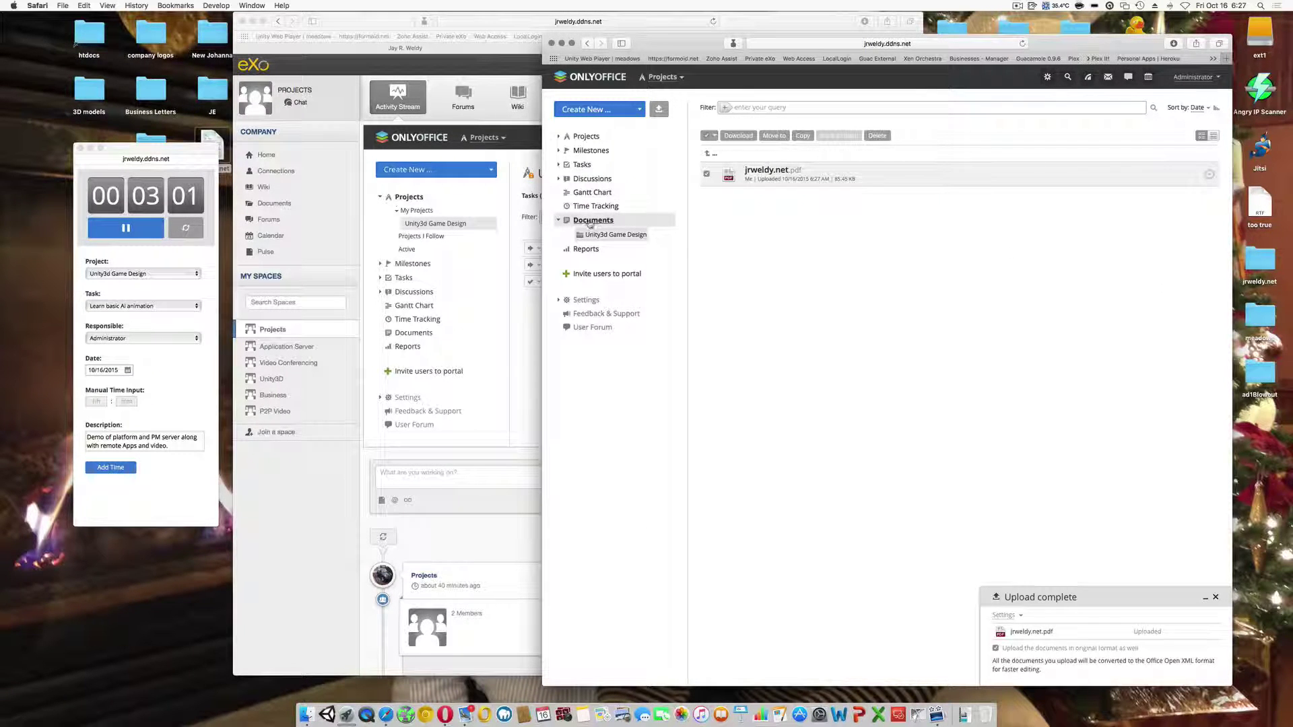
pyautogui.click(586, 137)
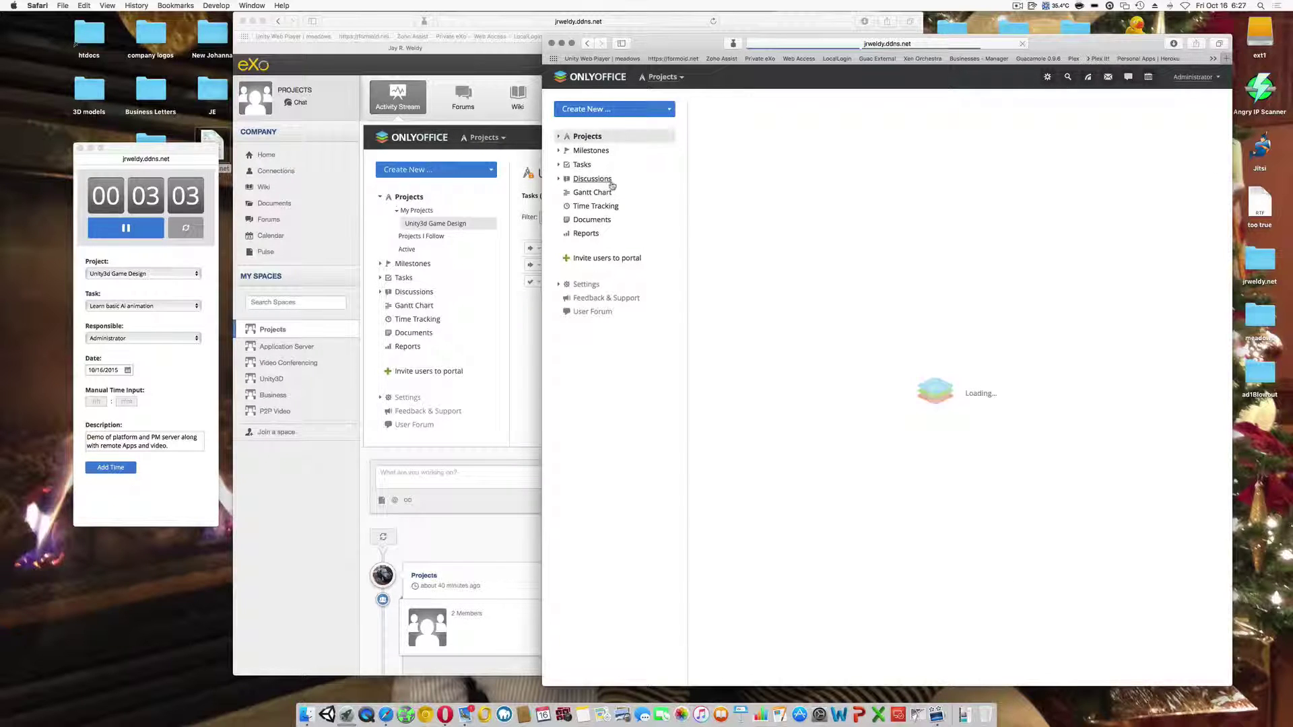
pyautogui.click(752, 142)
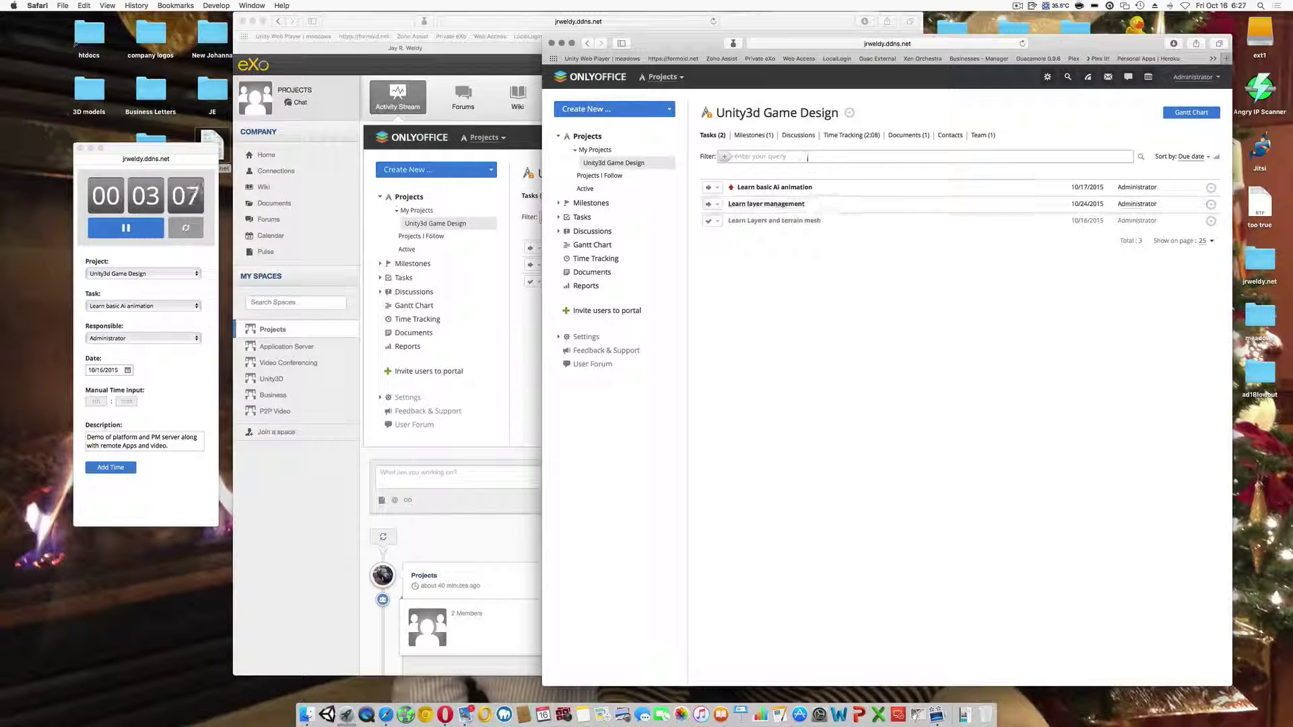
pyautogui.click(908, 135)
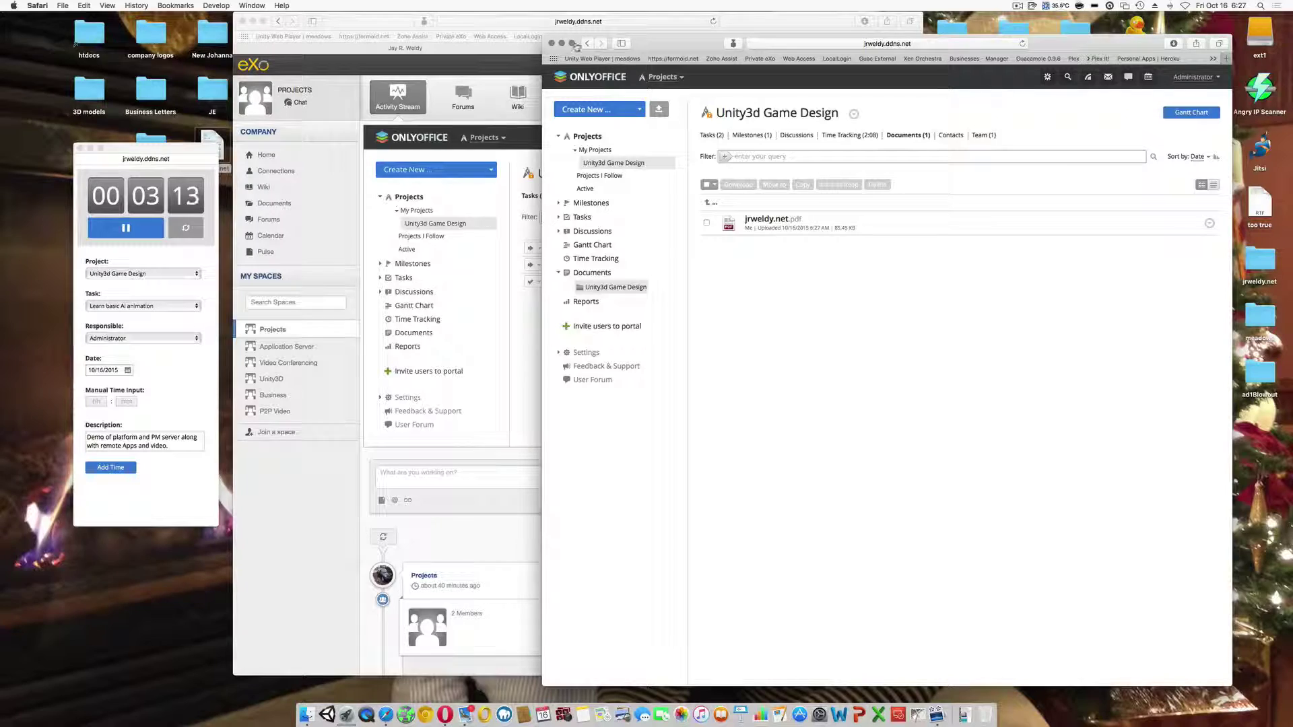
pyautogui.click(552, 43)
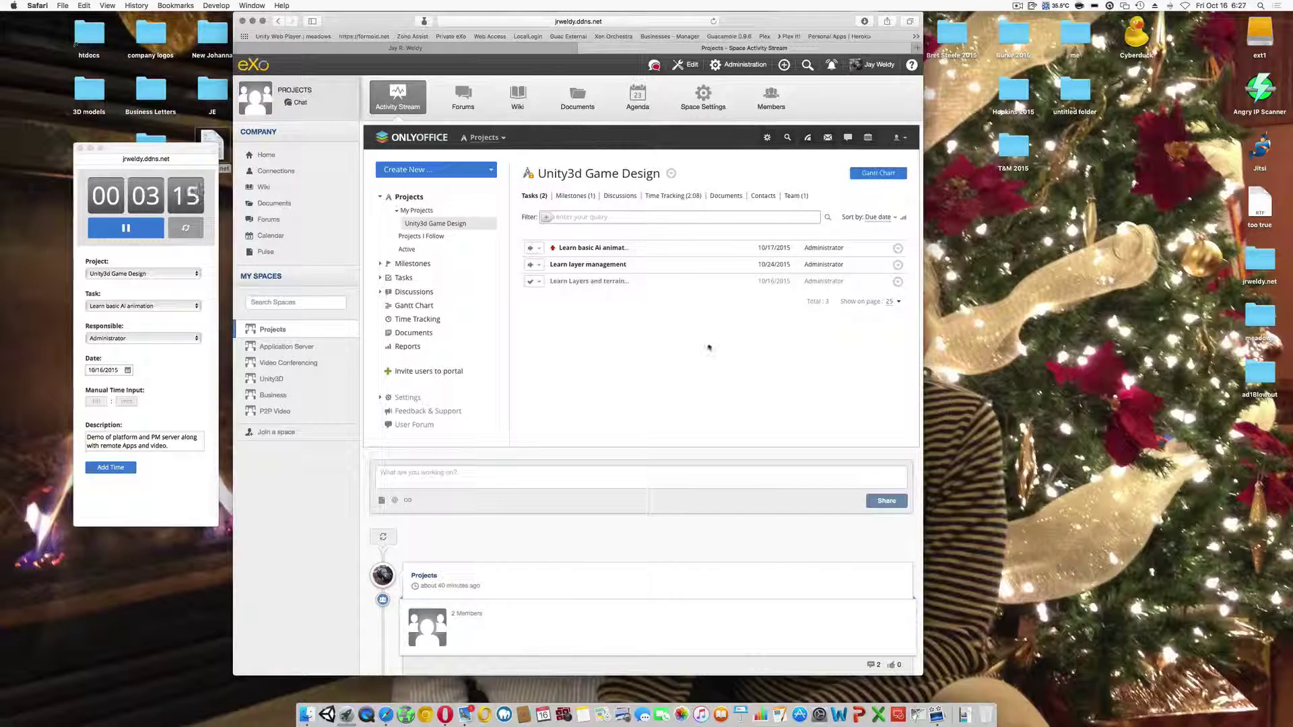
# - Switch the embedded ONLYOFFICE module to Mail and view a message from the Inbox
pyautogui.scroll(-2, 707, 348)
pyautogui.scroll(2, 707, 348)
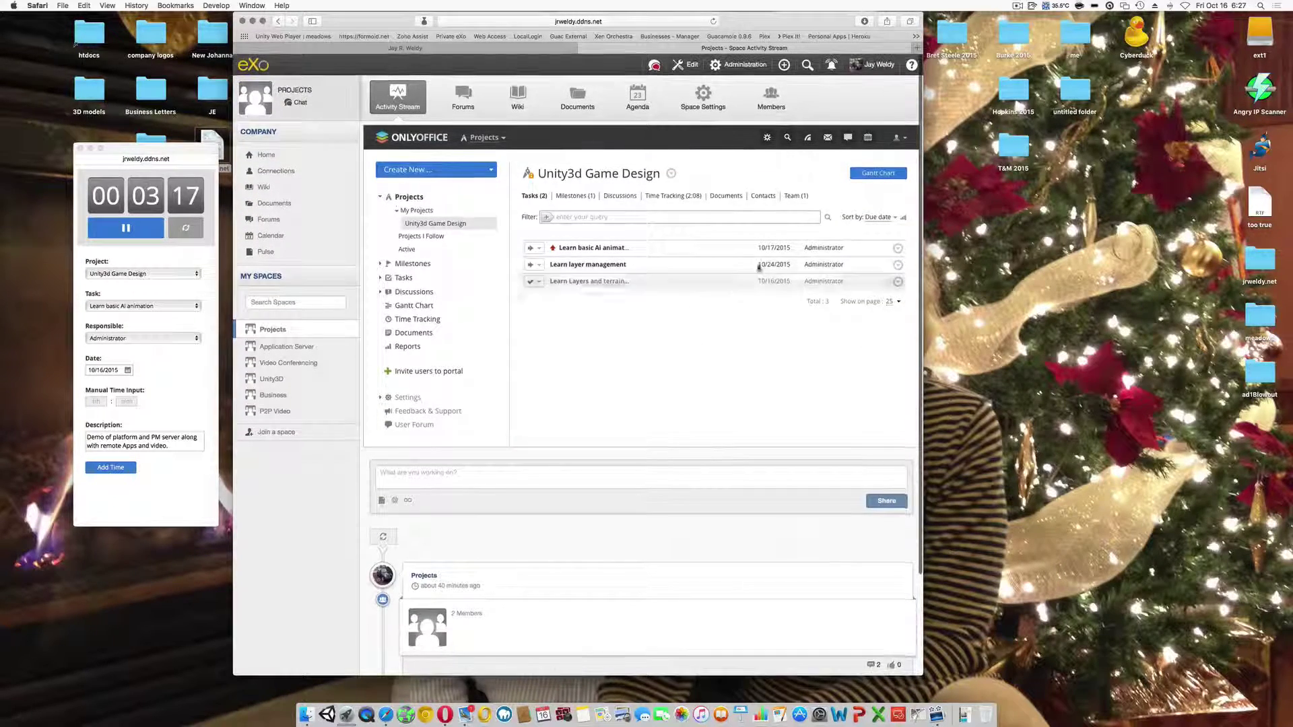
pyautogui.click(827, 139)
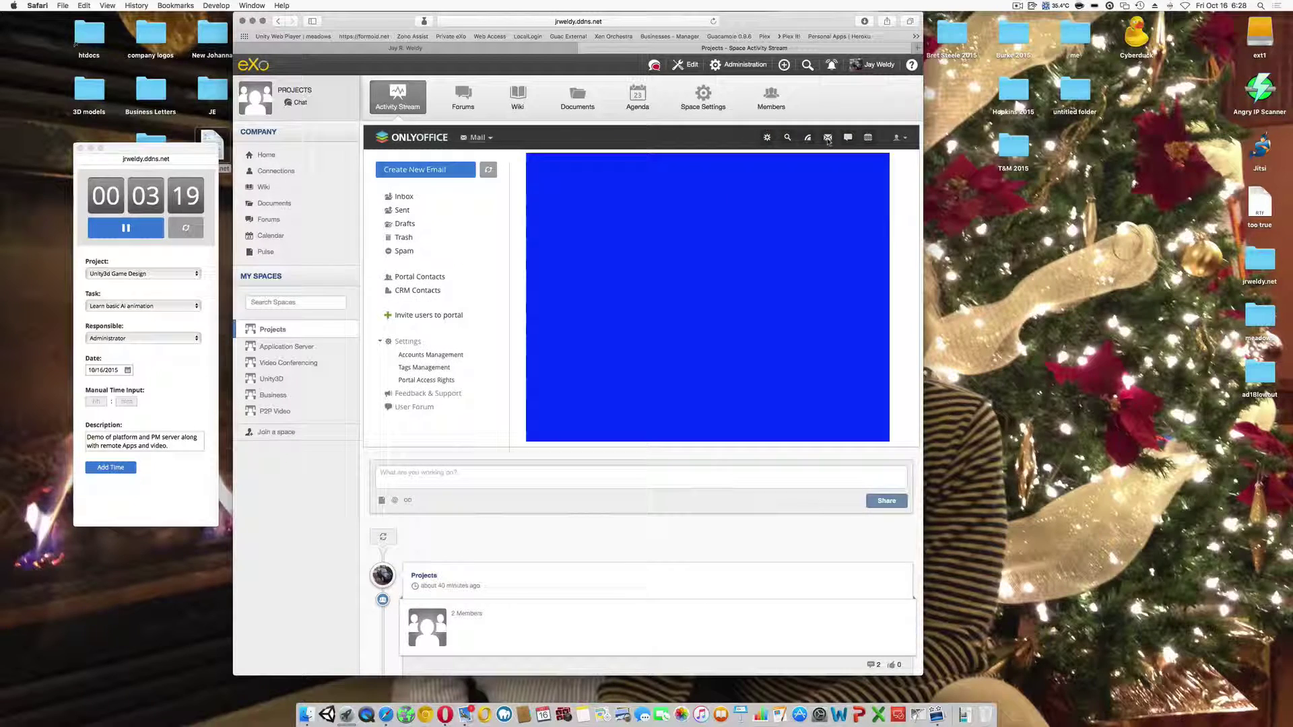
pyautogui.scroll(-5, 707, 348)
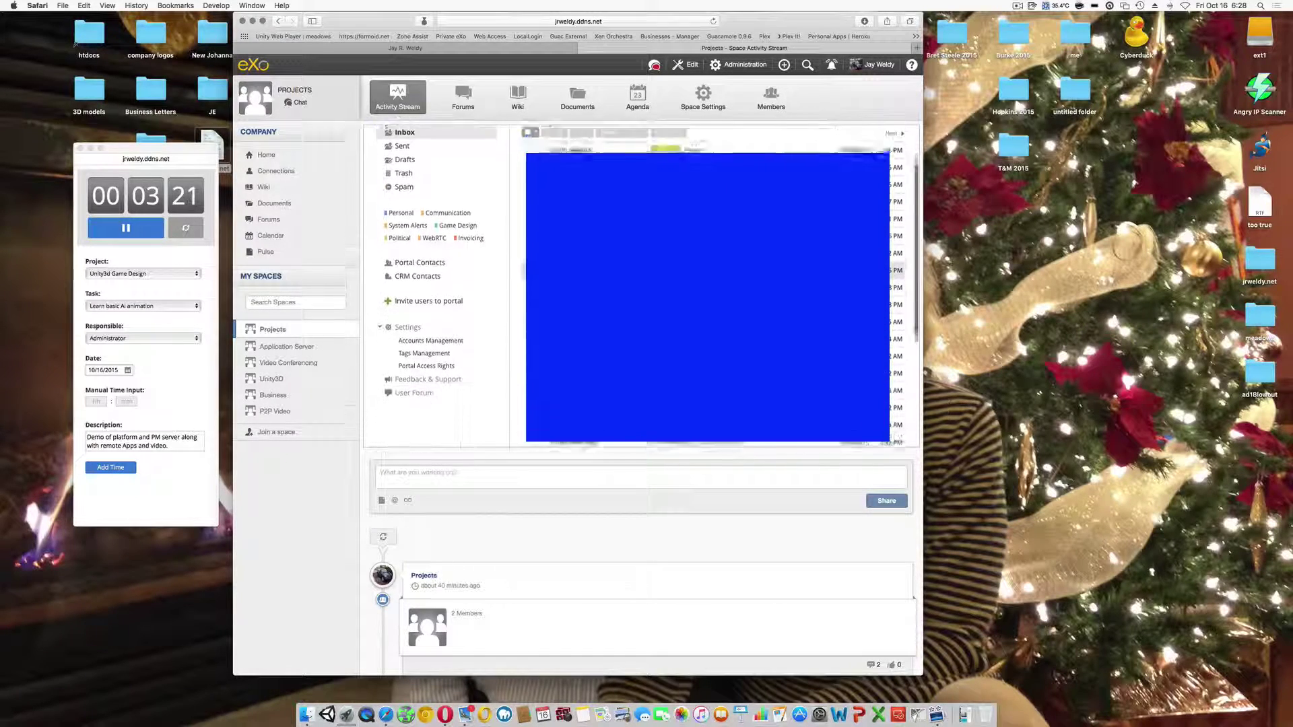
pyautogui.scroll(5, 707, 303)
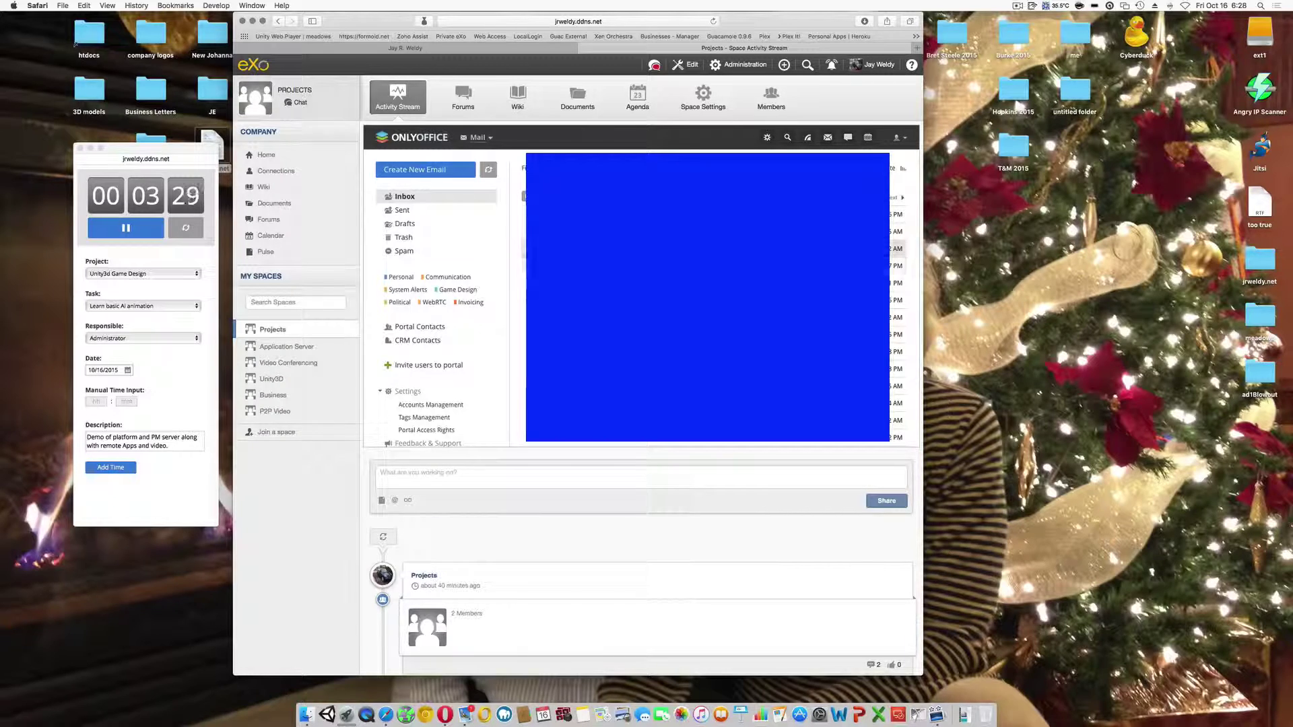
pyautogui.click(646, 249)
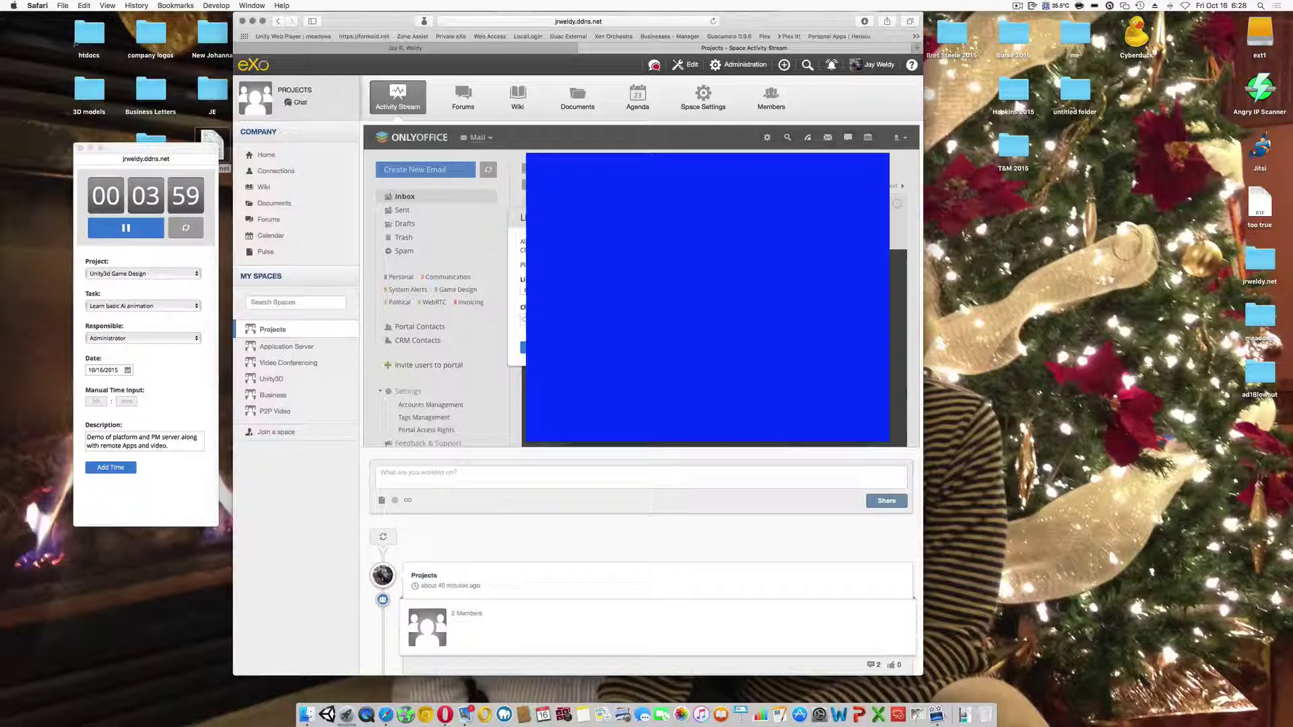
pyautogui.press('Escape')
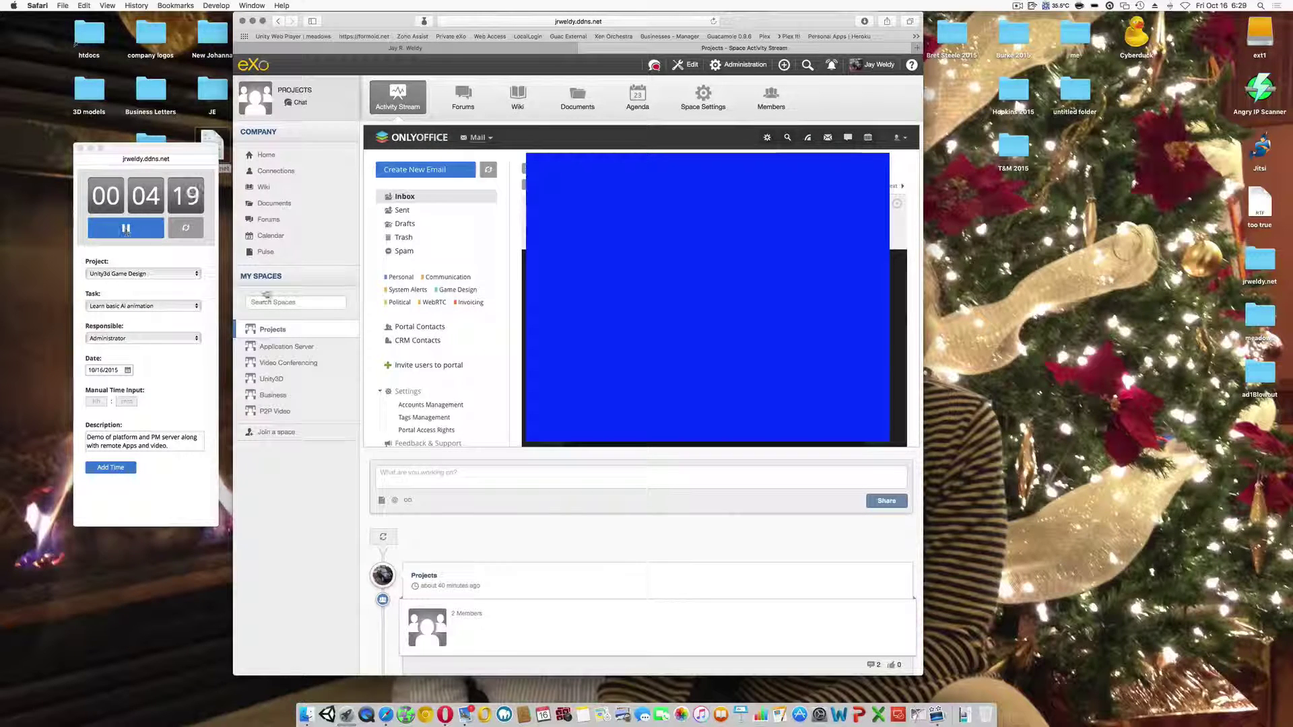
# - Open the Application Server space and log into the Remote Applications Portal with the saved login
pyautogui.click(300, 347)
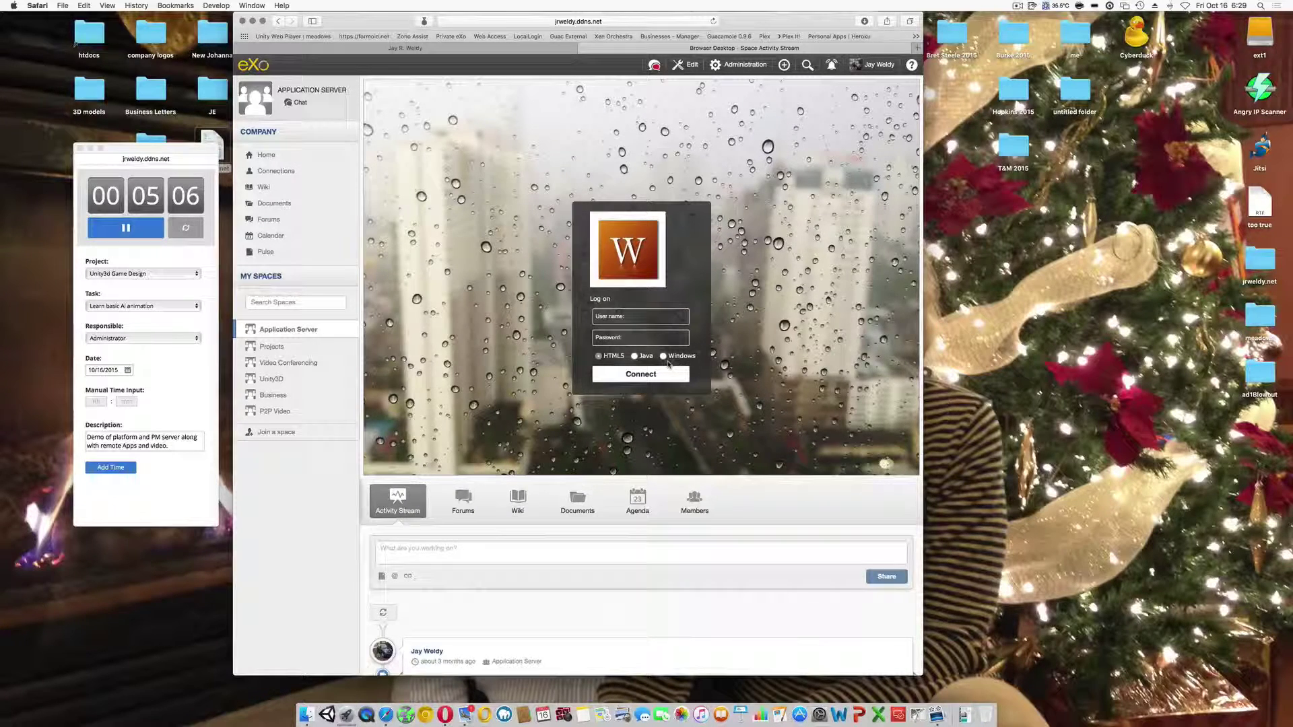
pyautogui.click(646, 316)
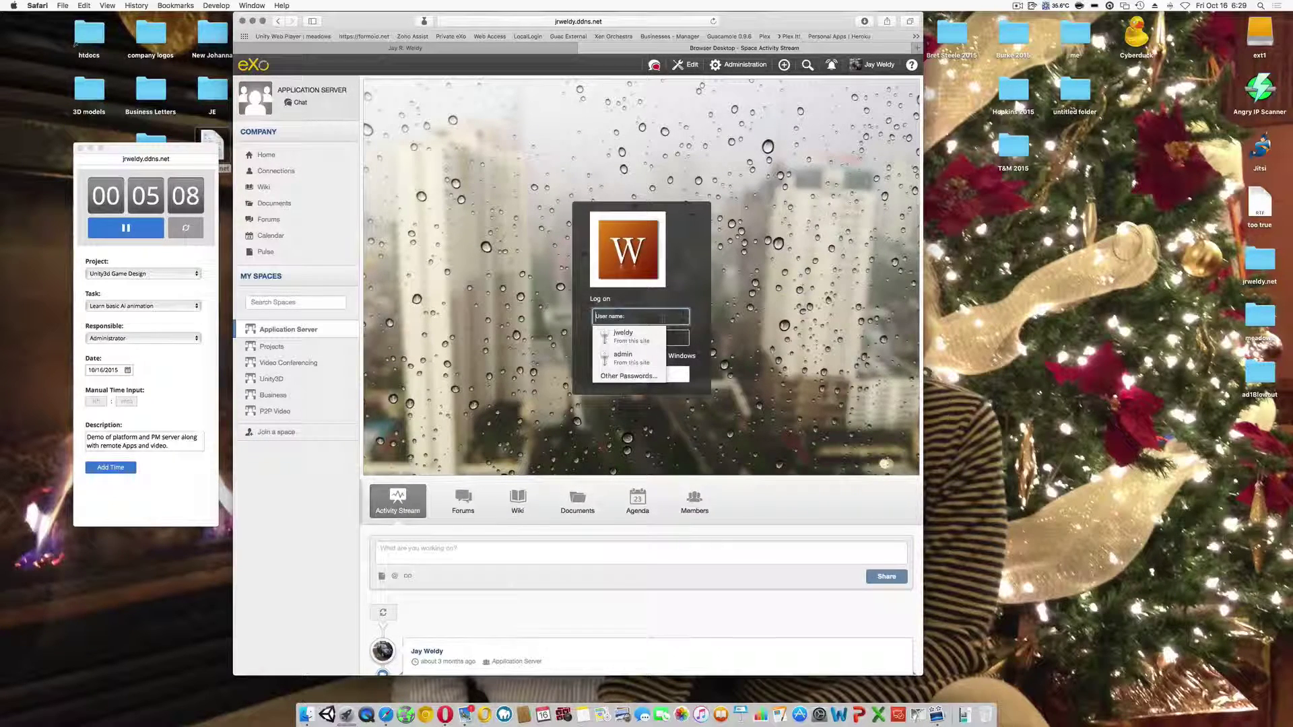
pyautogui.click(634, 339)
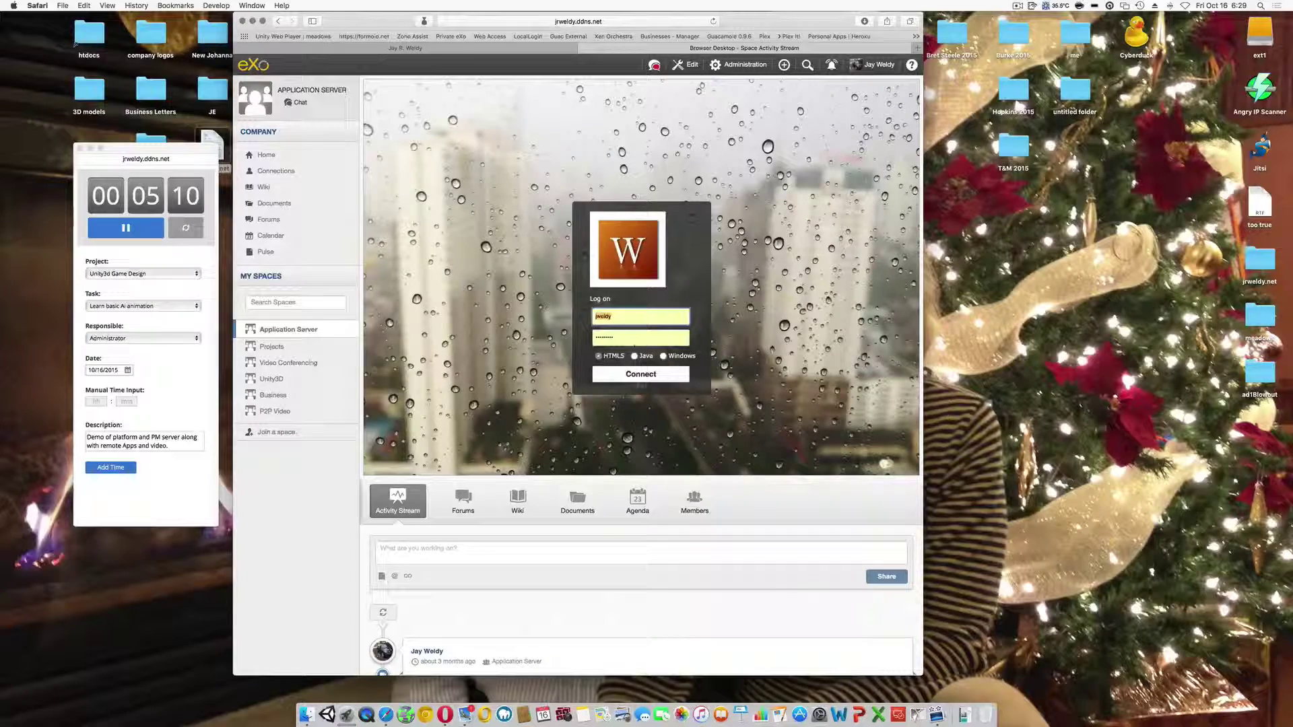
pyautogui.click(646, 376)
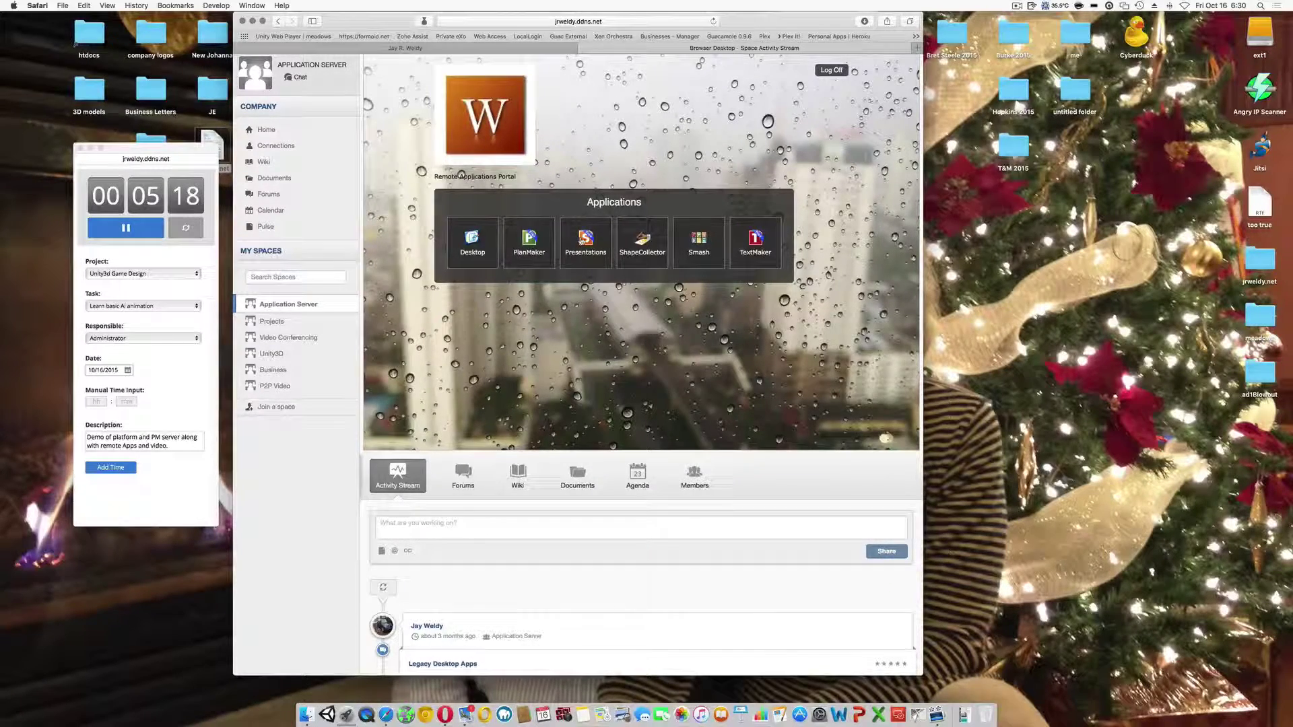
pyautogui.click(527, 241)
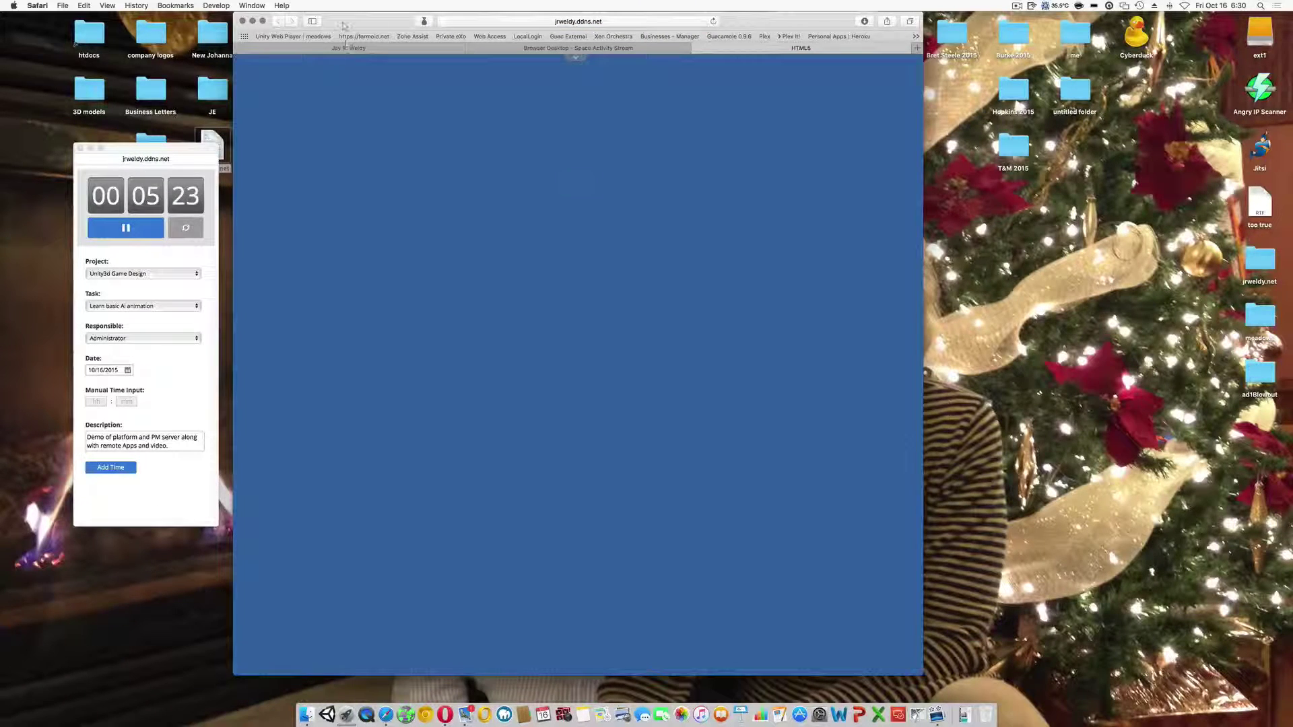
pyautogui.moveTo(344, 25); pyautogui.dragTo(421, 25)
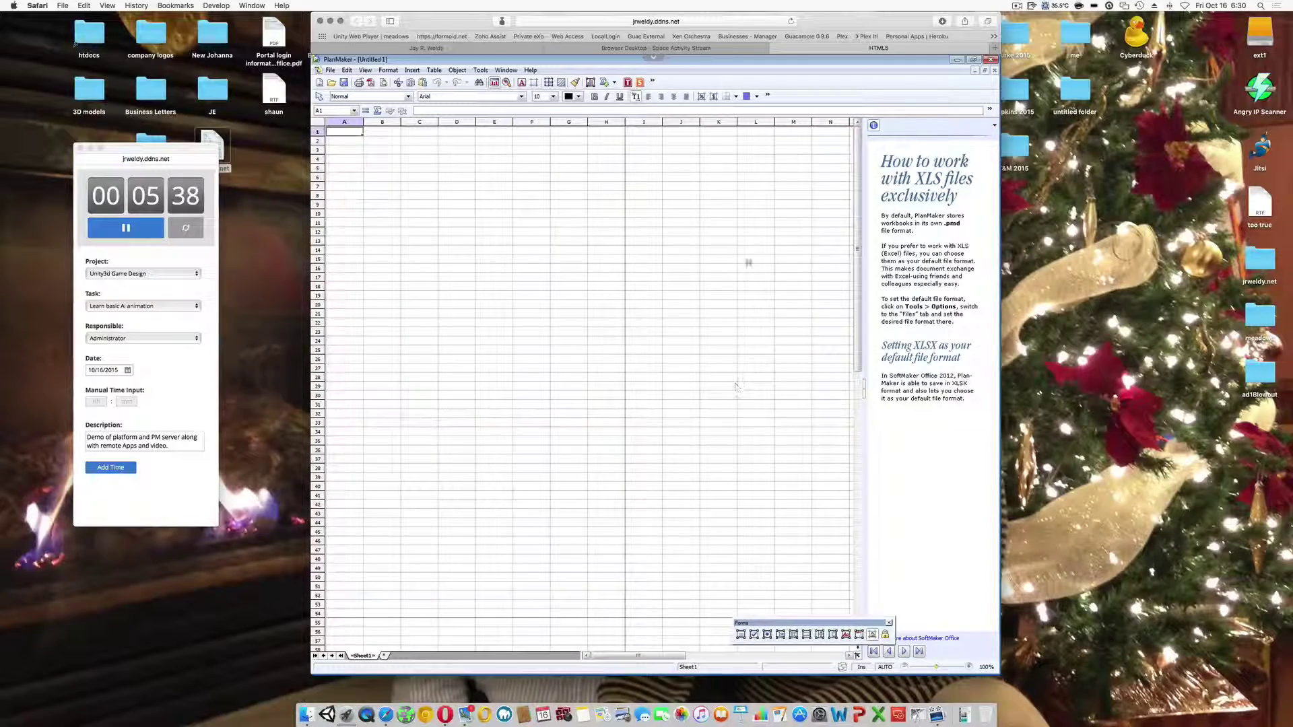
pyautogui.moveTo(806, 48); pyautogui.dragTo(1073, 247)
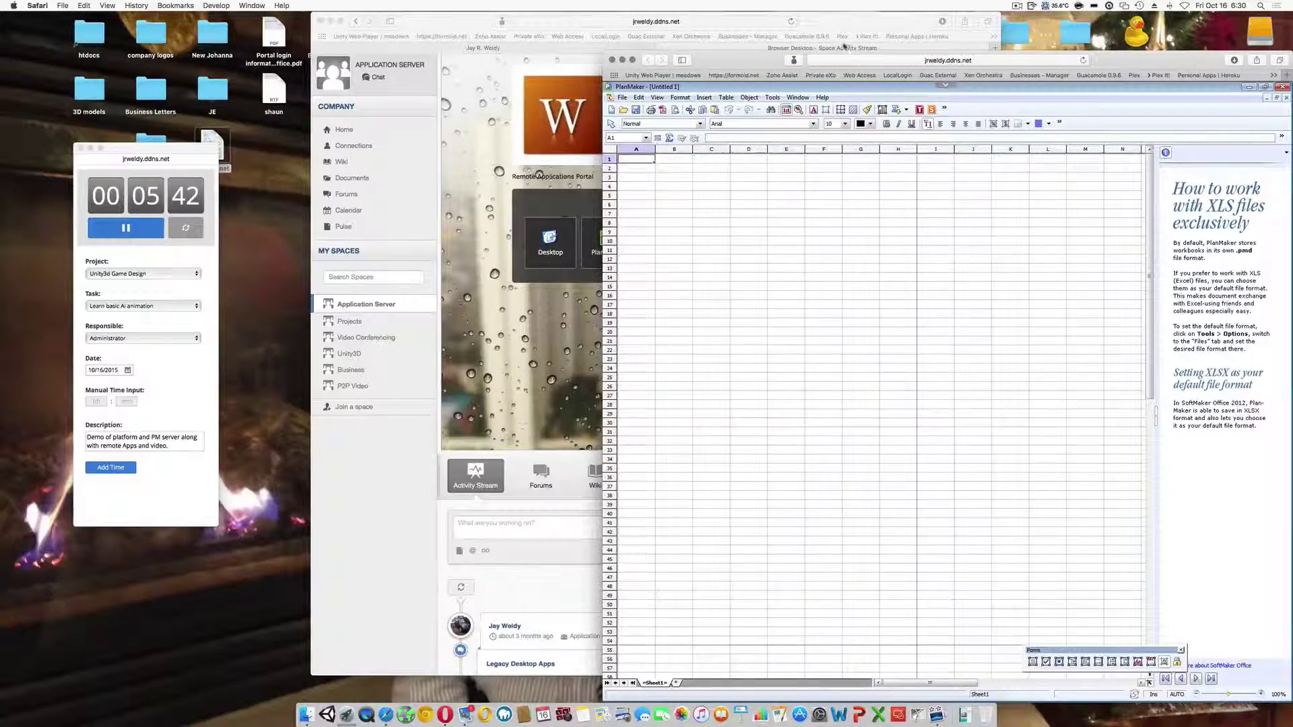
pyautogui.moveTo(844, 20); pyautogui.dragTo(658, 20)
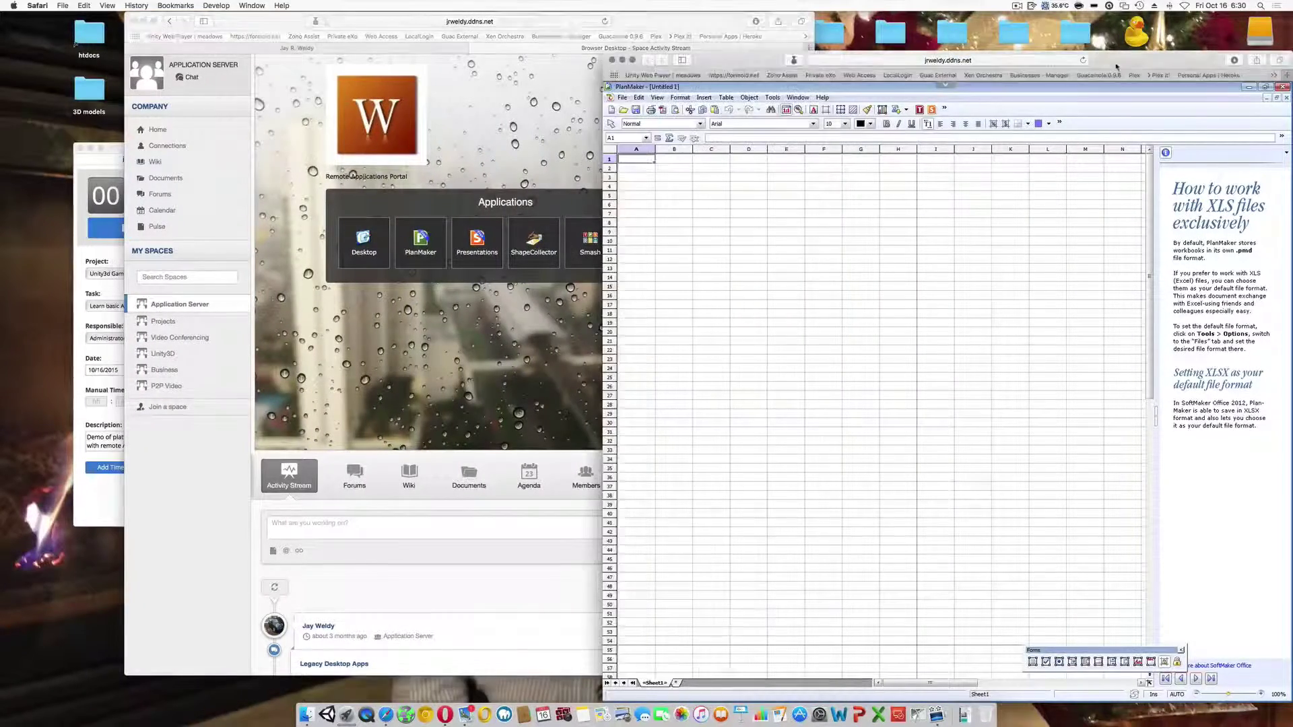
pyautogui.click(994, 67)
pyautogui.moveTo(745, 60); pyautogui.dragTo(736, 27)
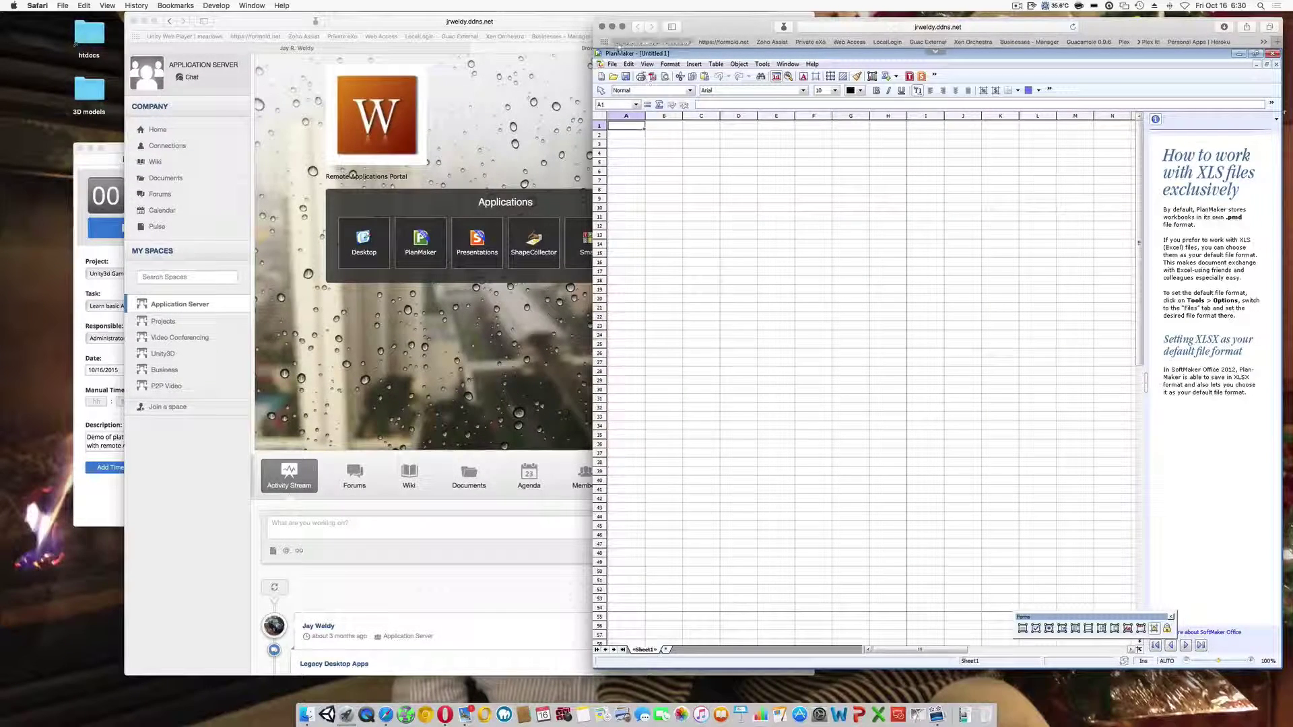
pyautogui.click(602, 26)
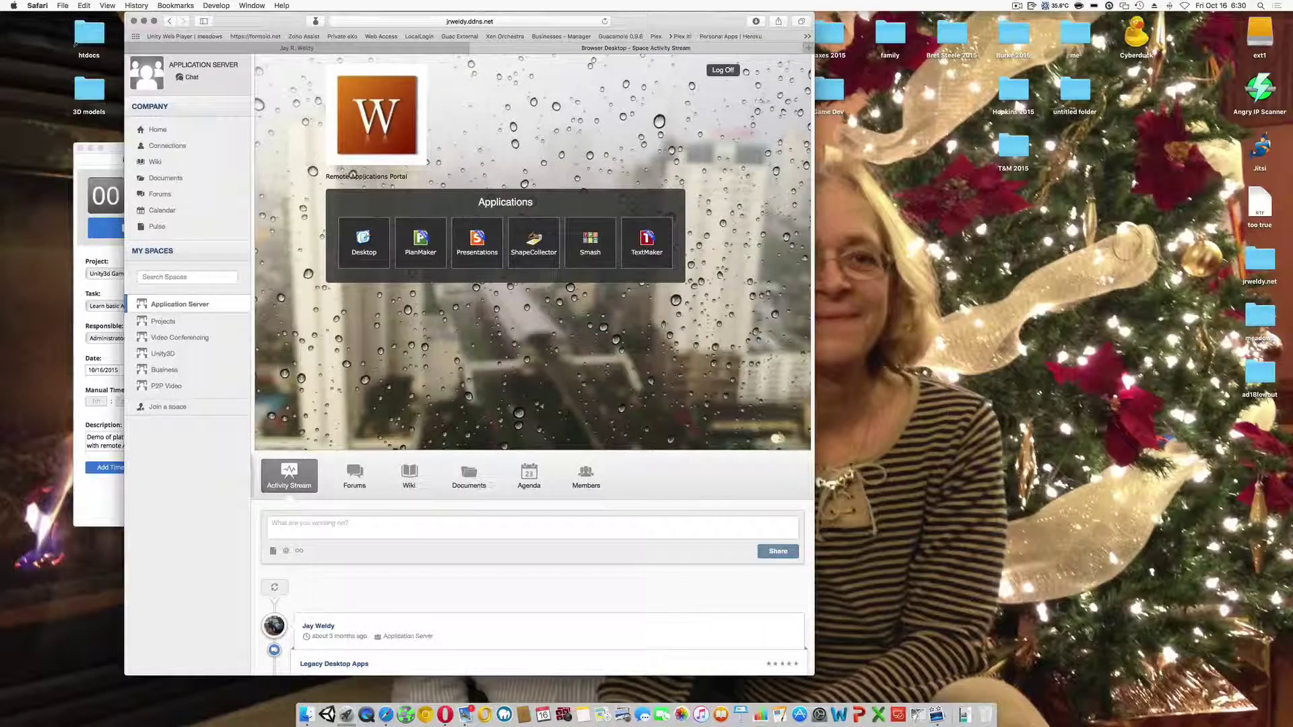
# - Log off the remote applications portal and open the jrweldy.net site in Opera
pyautogui.click(732, 72)
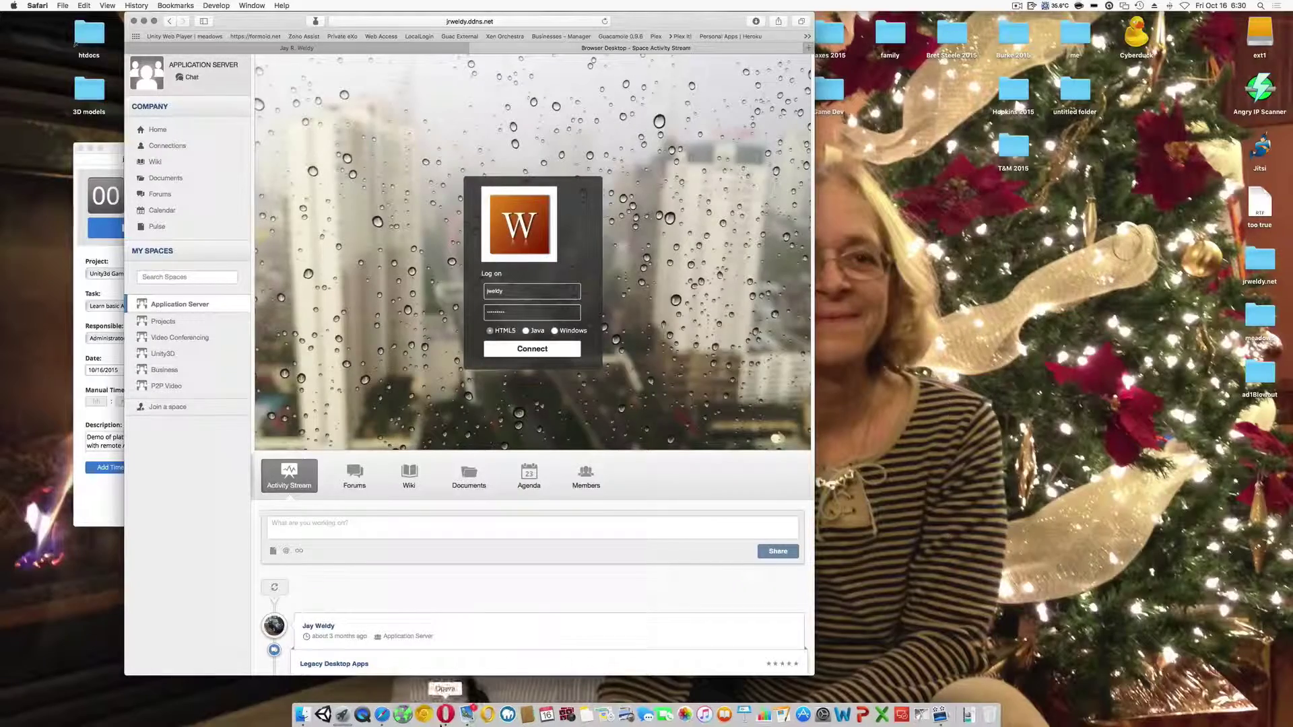
pyautogui.click(445, 715)
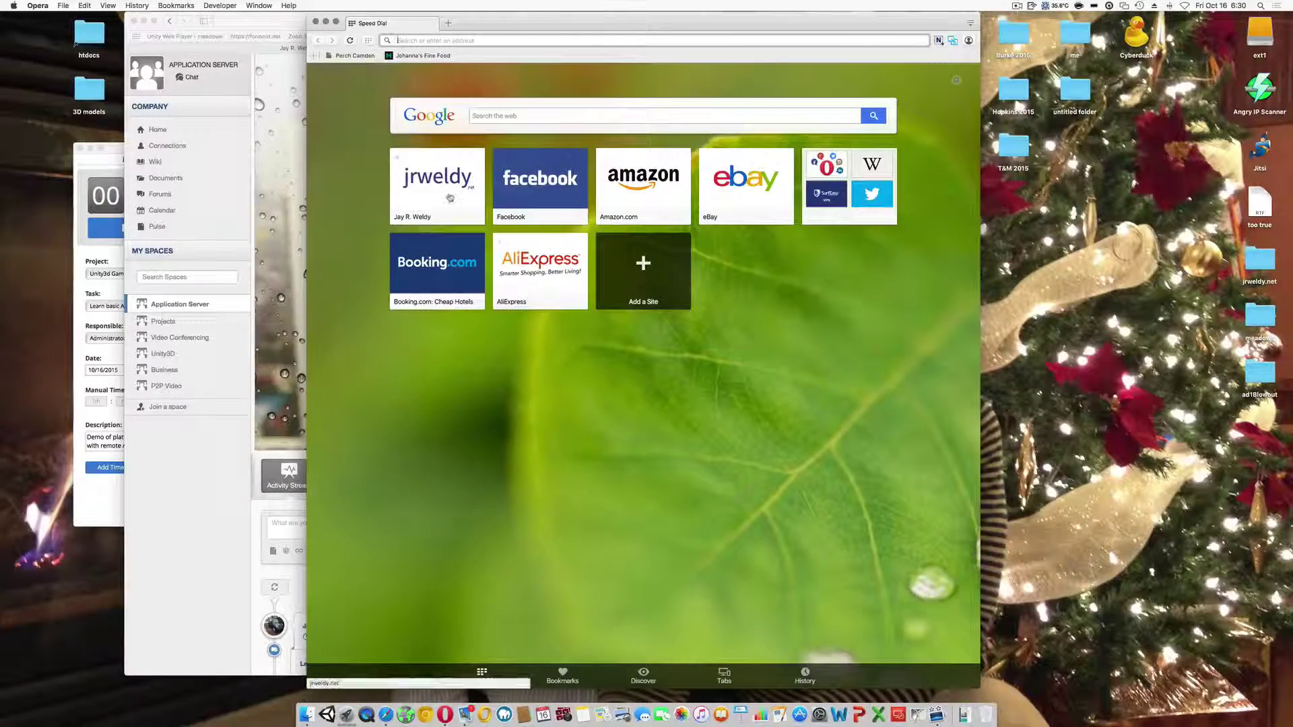
pyautogui.click(441, 183)
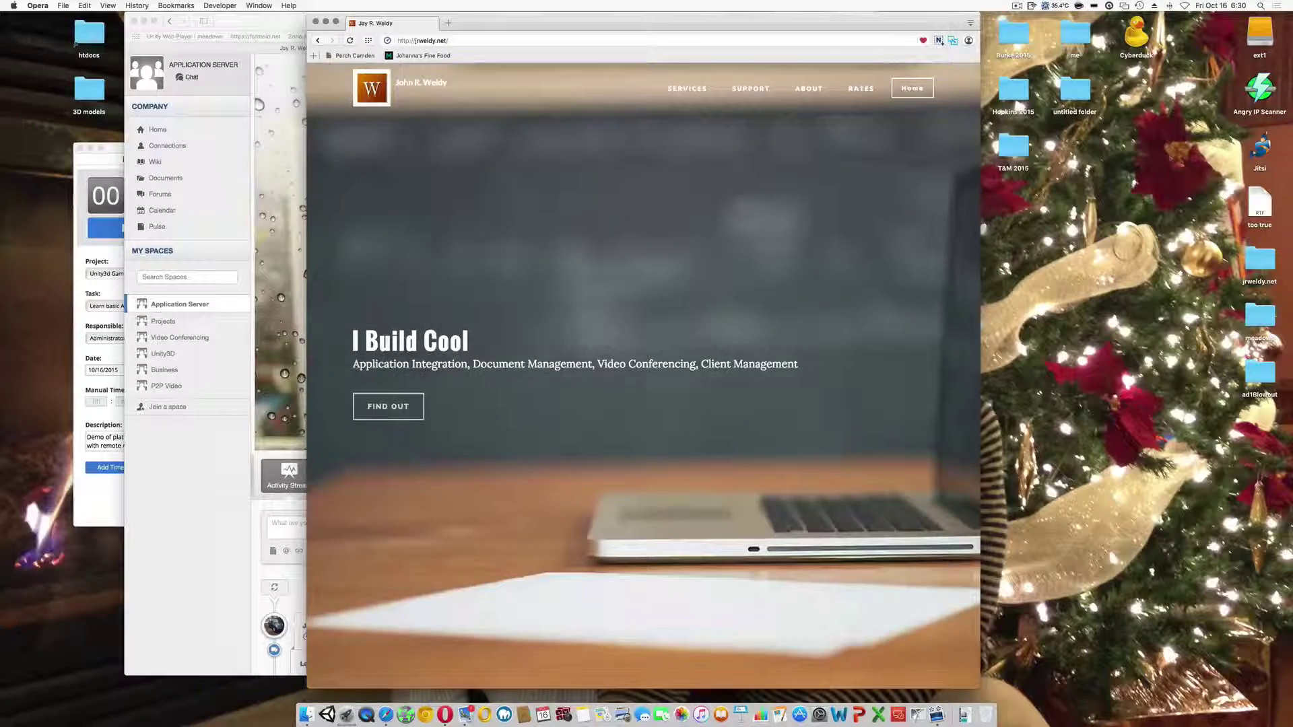
# - Open the intranet portal sign-in page in a new tab and shift the window right
pyautogui.click(387, 406)
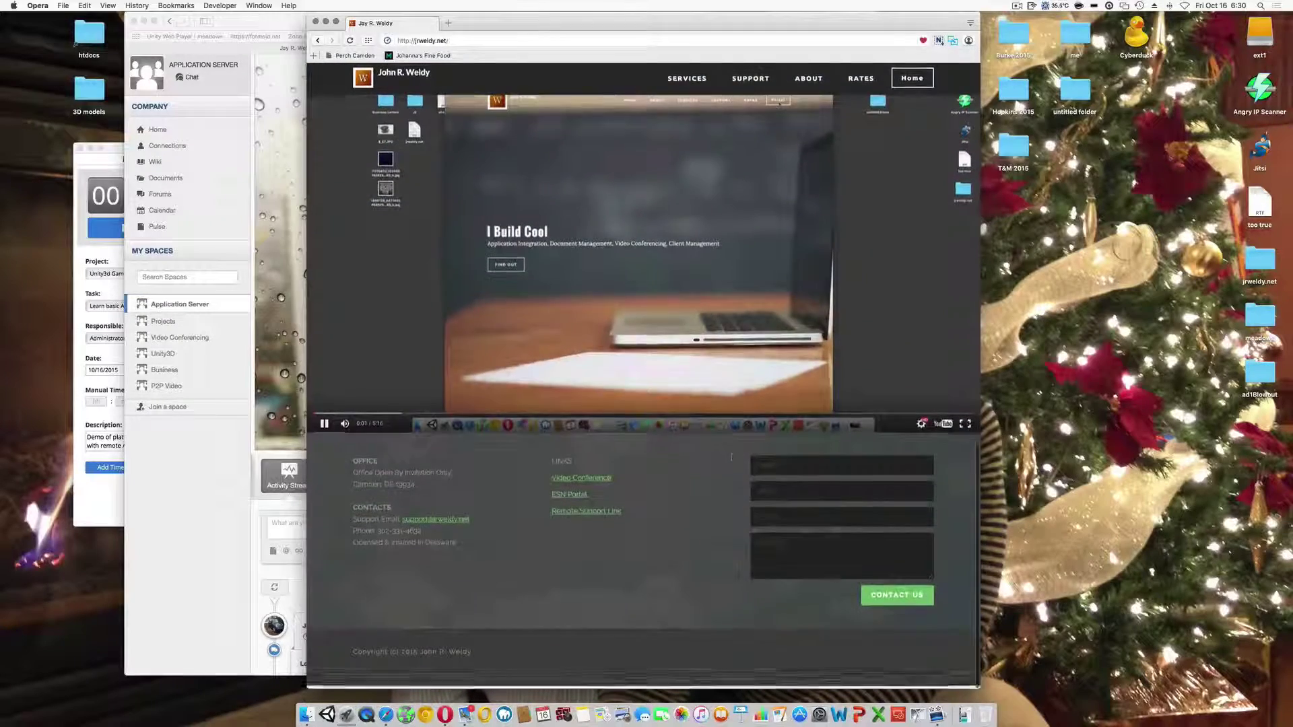
pyautogui.click(569, 501)
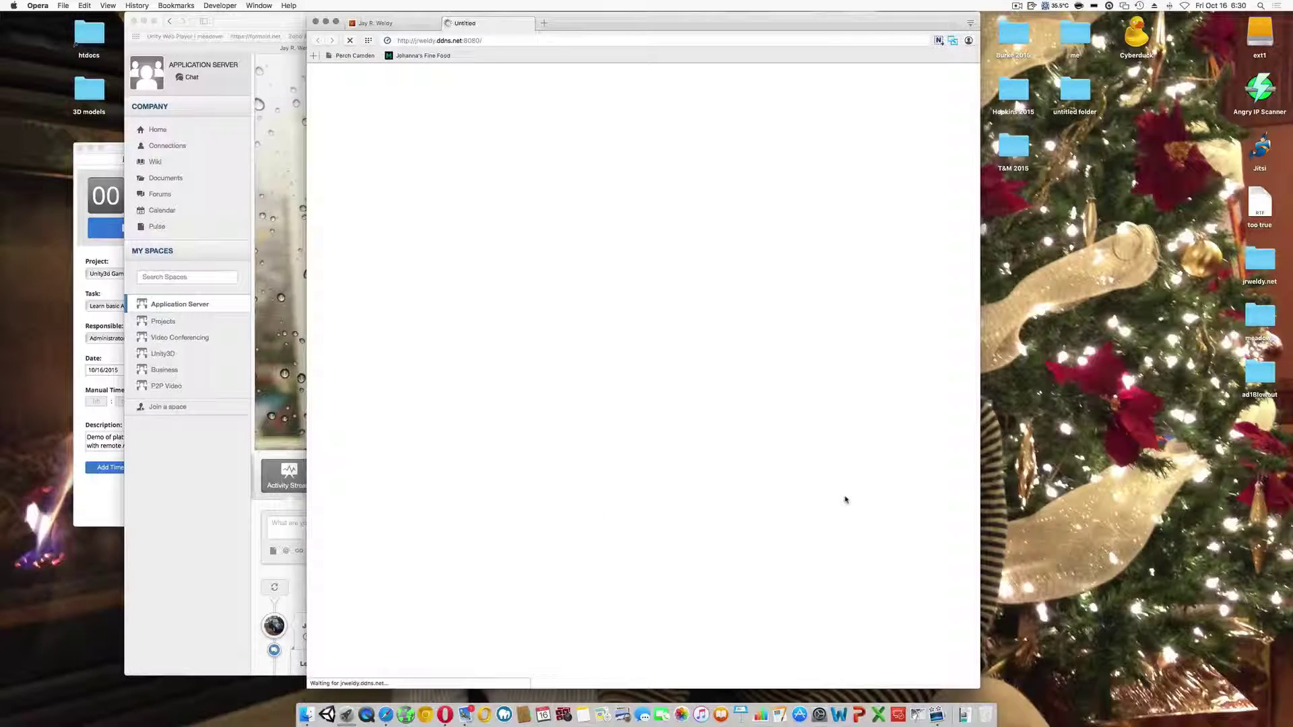
pyautogui.click(416, 22)
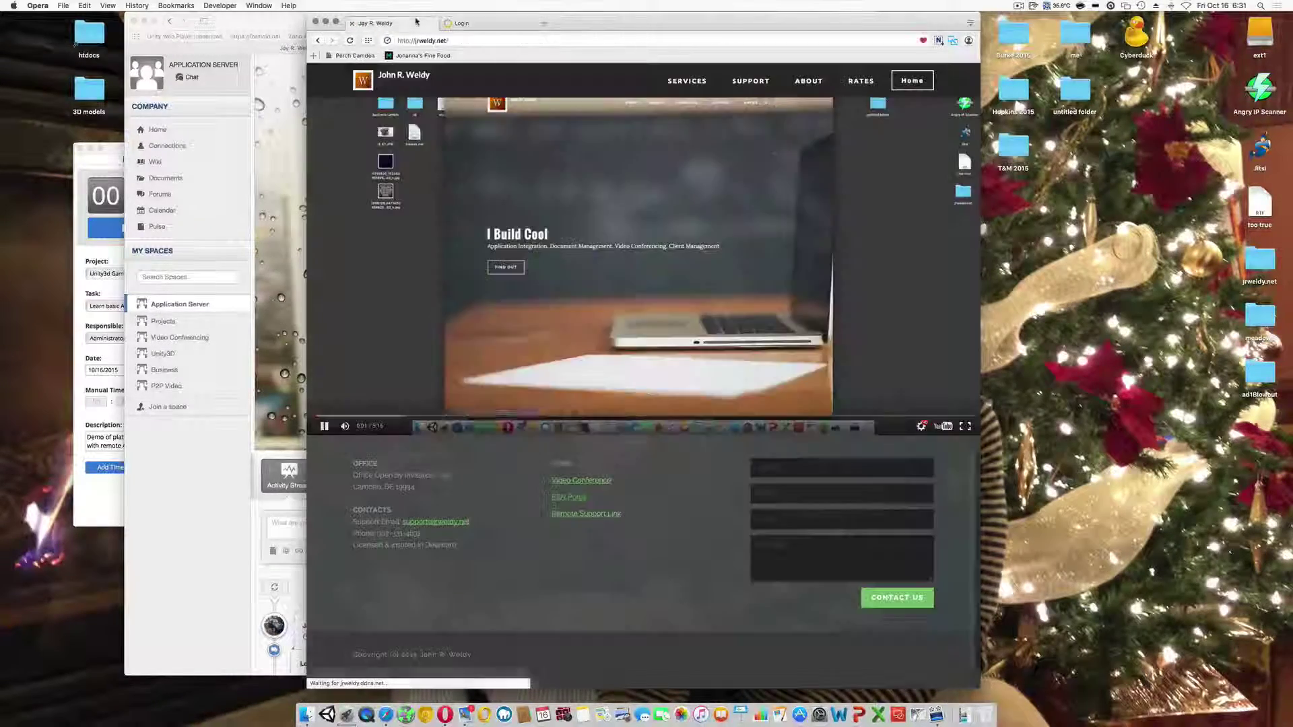
pyautogui.click(471, 23)
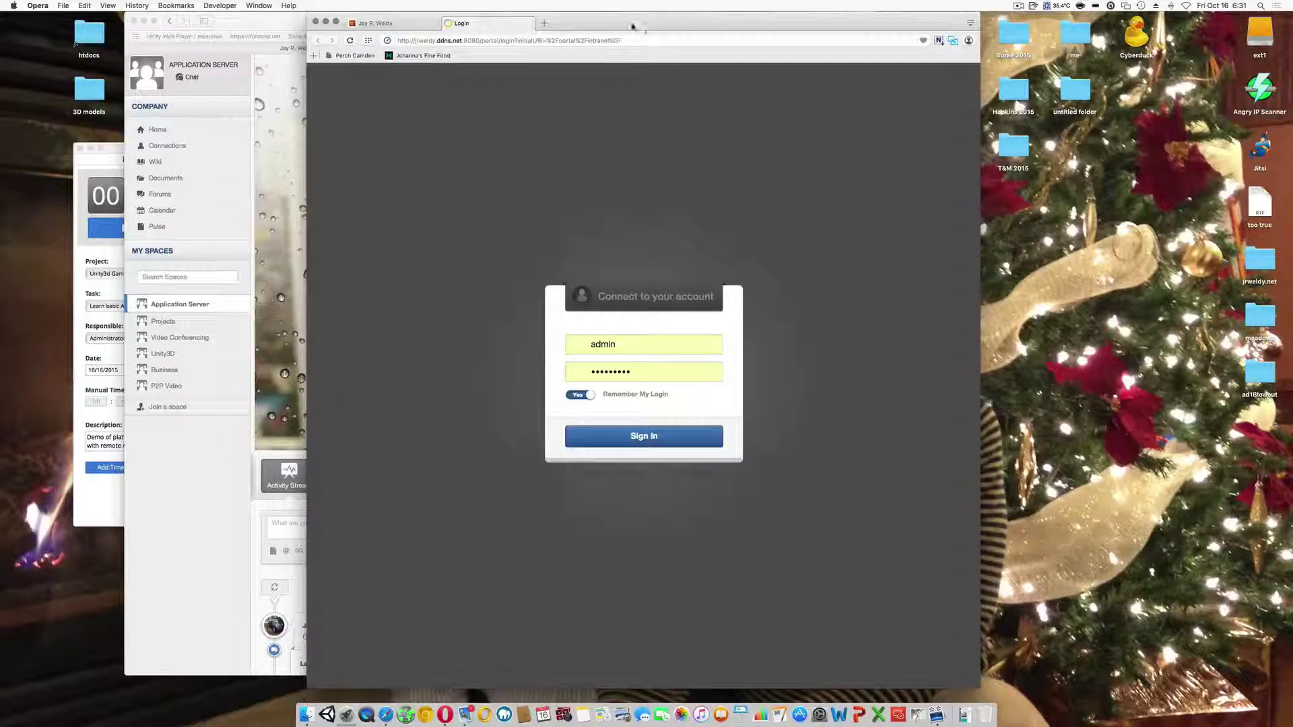
pyautogui.moveTo(633, 25); pyautogui.dragTo(853, 25)
# - Sign in to the intranet, narrow the Opera window and reload the home page
pyautogui.click(884, 442)
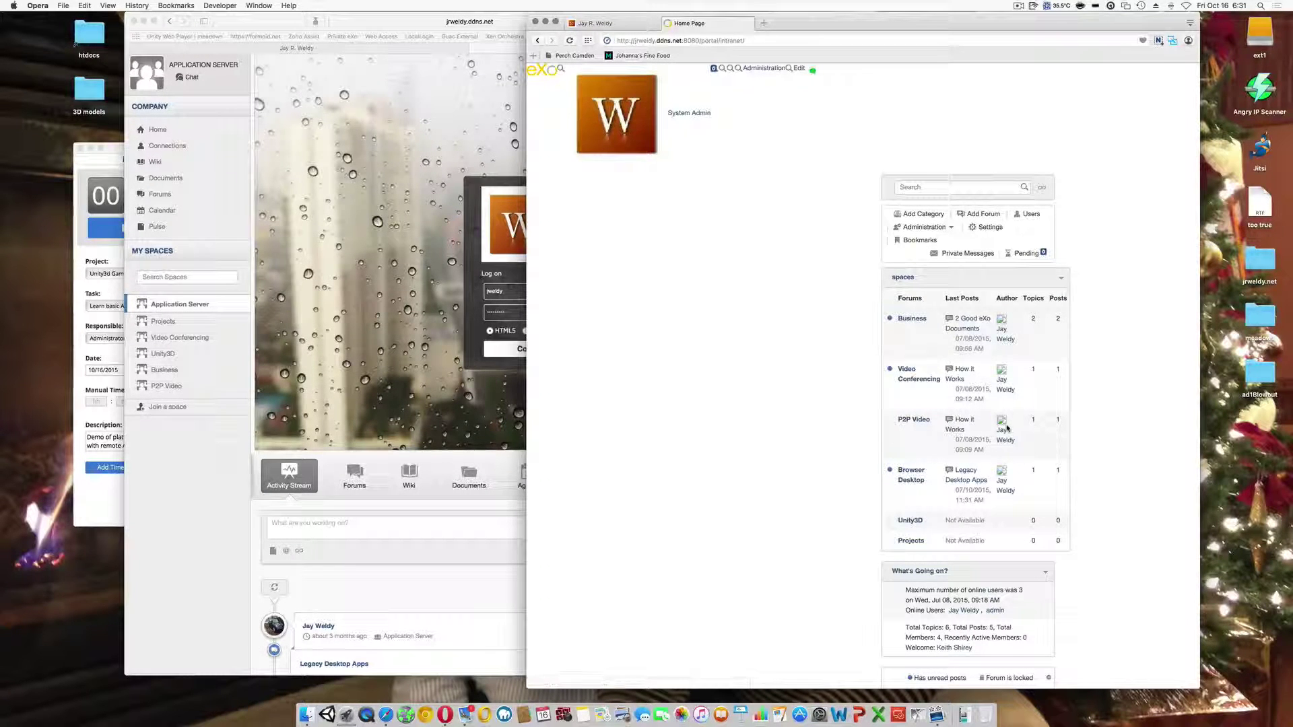
pyautogui.moveTo(1199, 408)
pyautogui.mouseDown()
pyautogui.moveTo(1054, 408)
pyautogui.moveTo(1175, 408)
pyautogui.mouseUp()
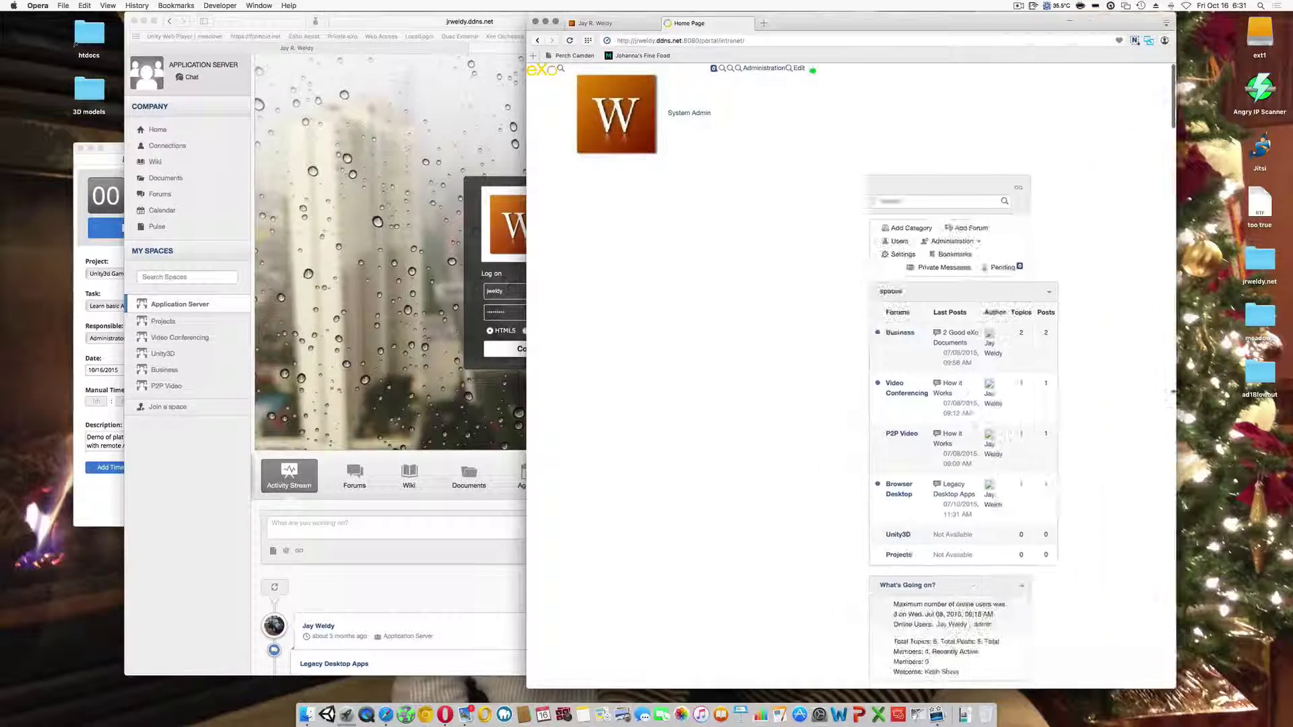
pyautogui.rightClick(660, 301)
pyautogui.click(677, 324)
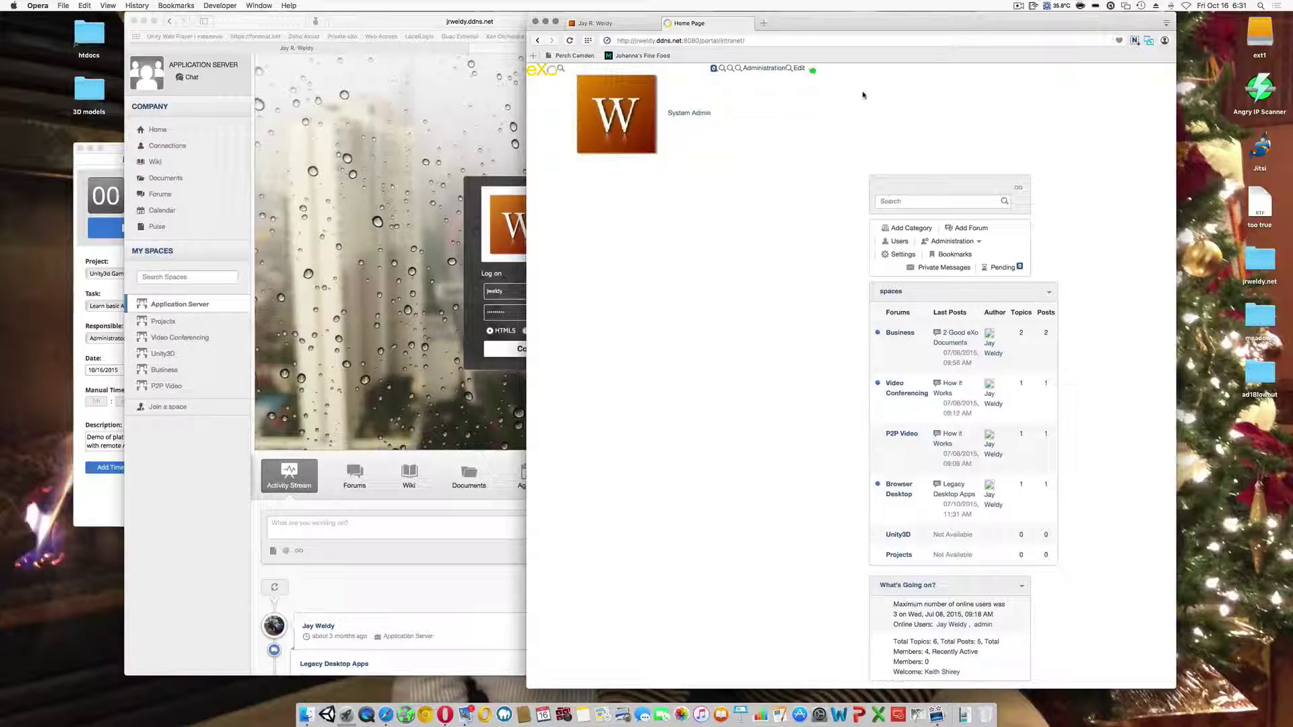
# - Reopen the ESN Portal in a new tab and load its server root address
pyautogui.click(668, 25)
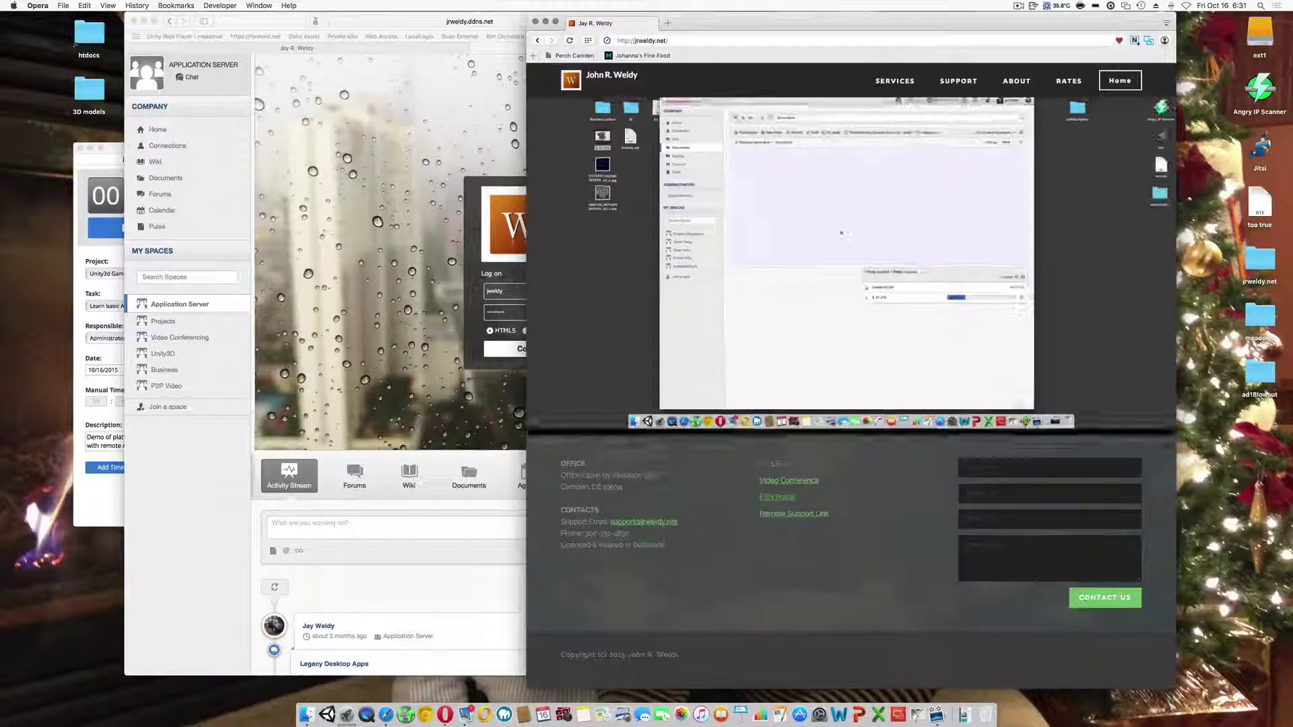
pyautogui.click(774, 499)
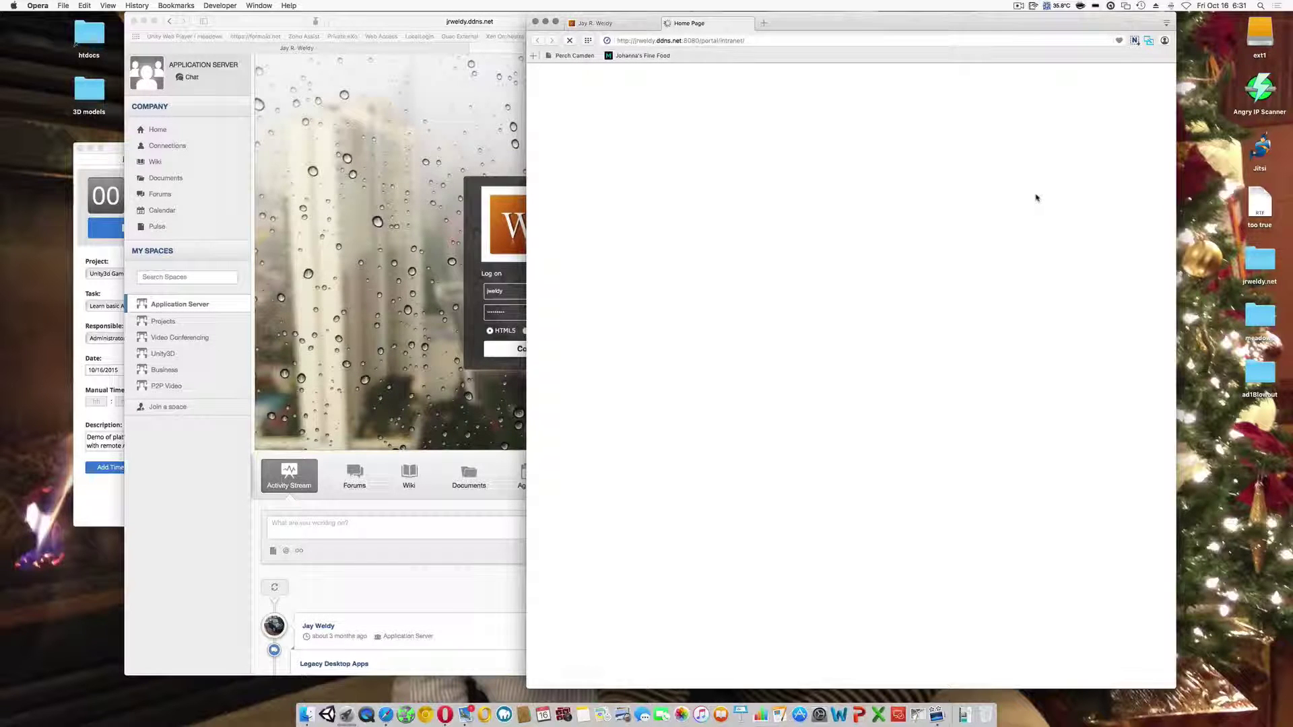
pyautogui.click(700, 42)
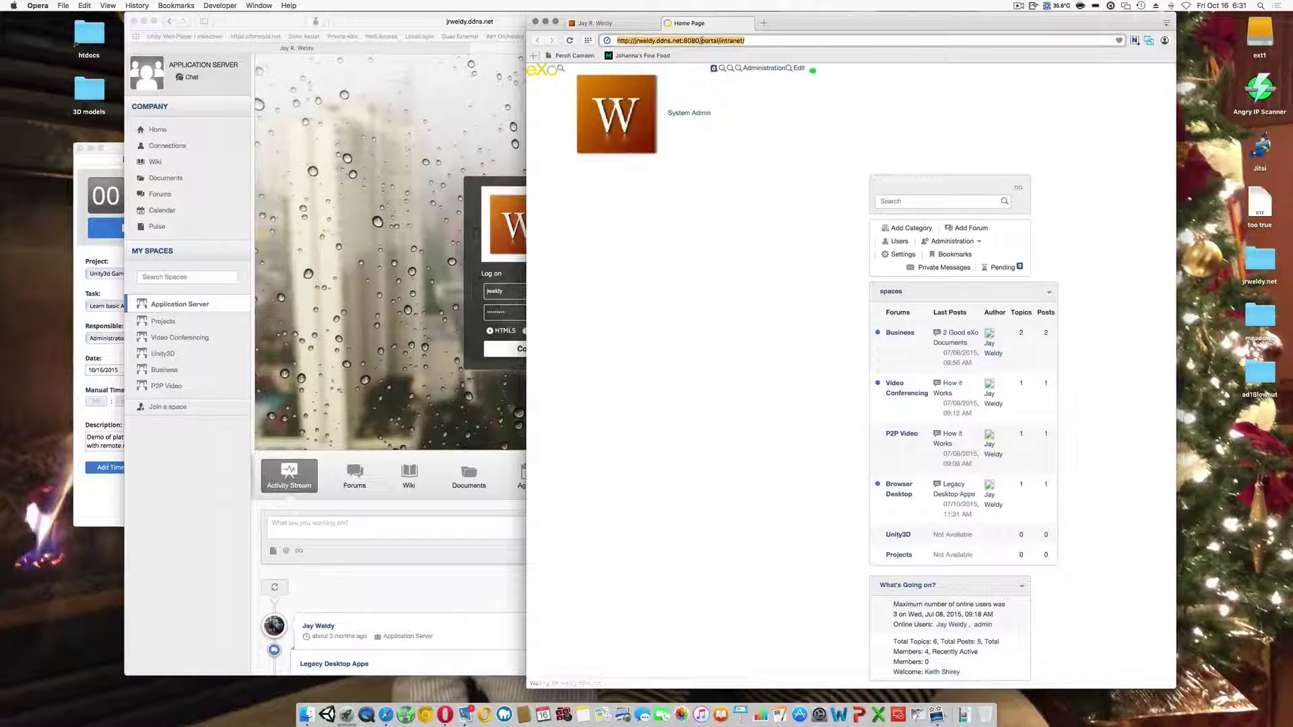
pyautogui.press('BackSpace')
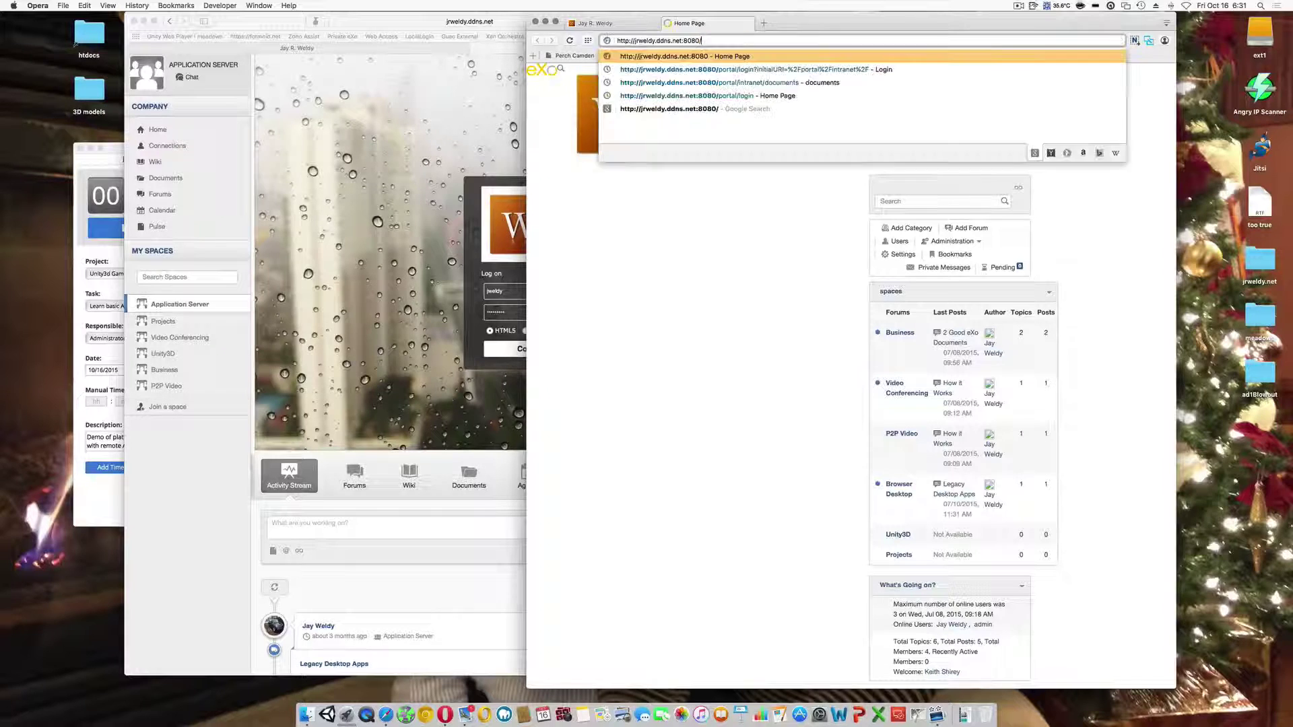
pyautogui.press('Return')
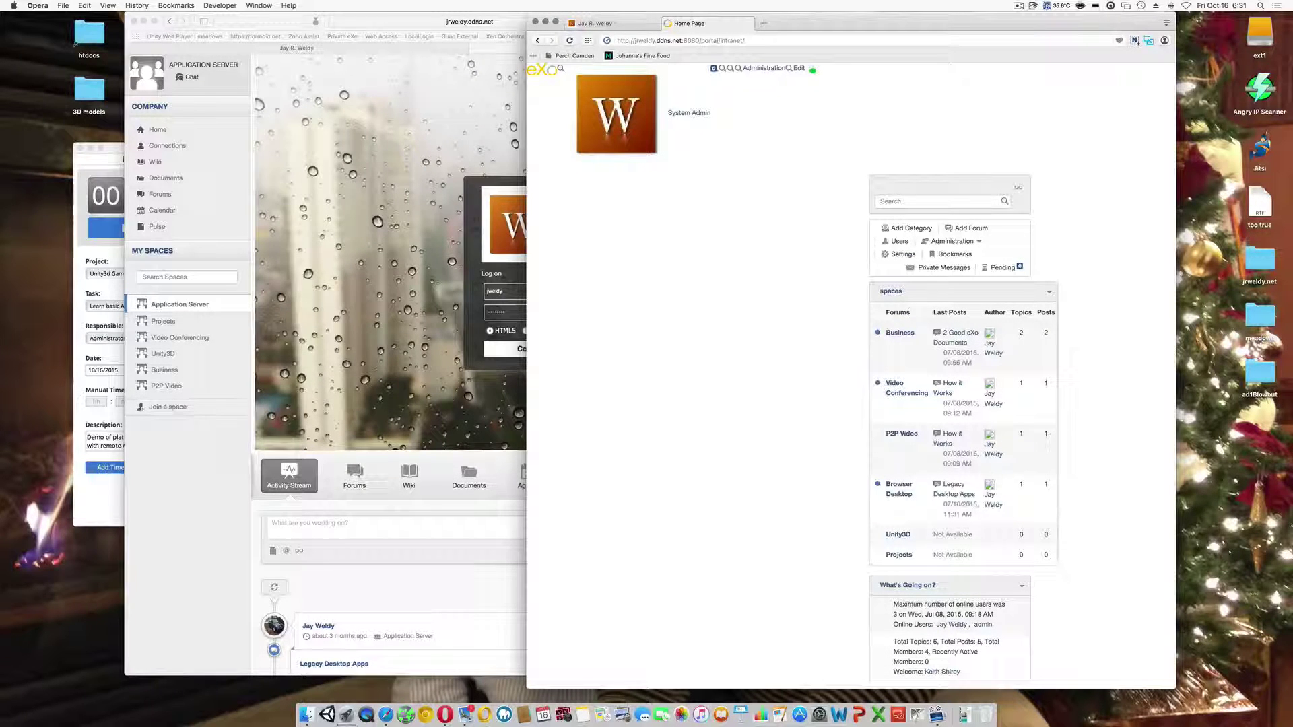
pyautogui.scroll(-15, 816, 193)
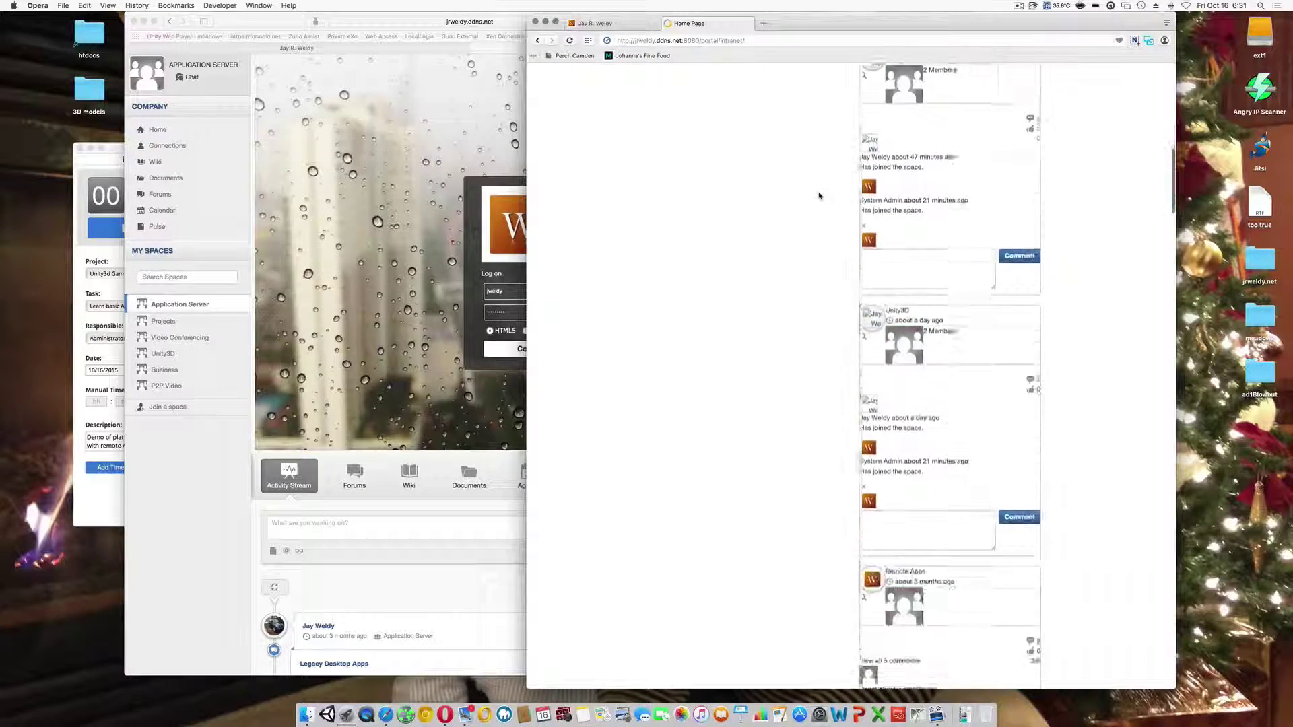
pyautogui.scroll(10, 820, 196)
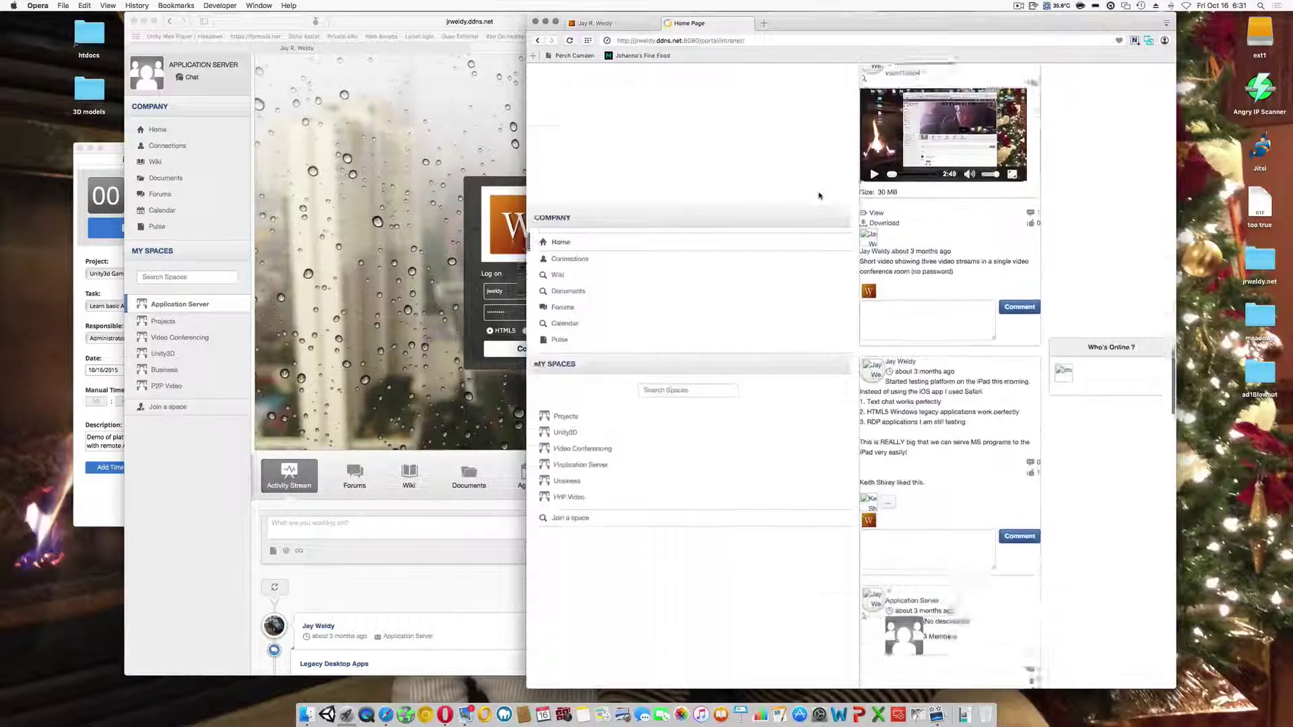
pyautogui.scroll(-2, 579, 407)
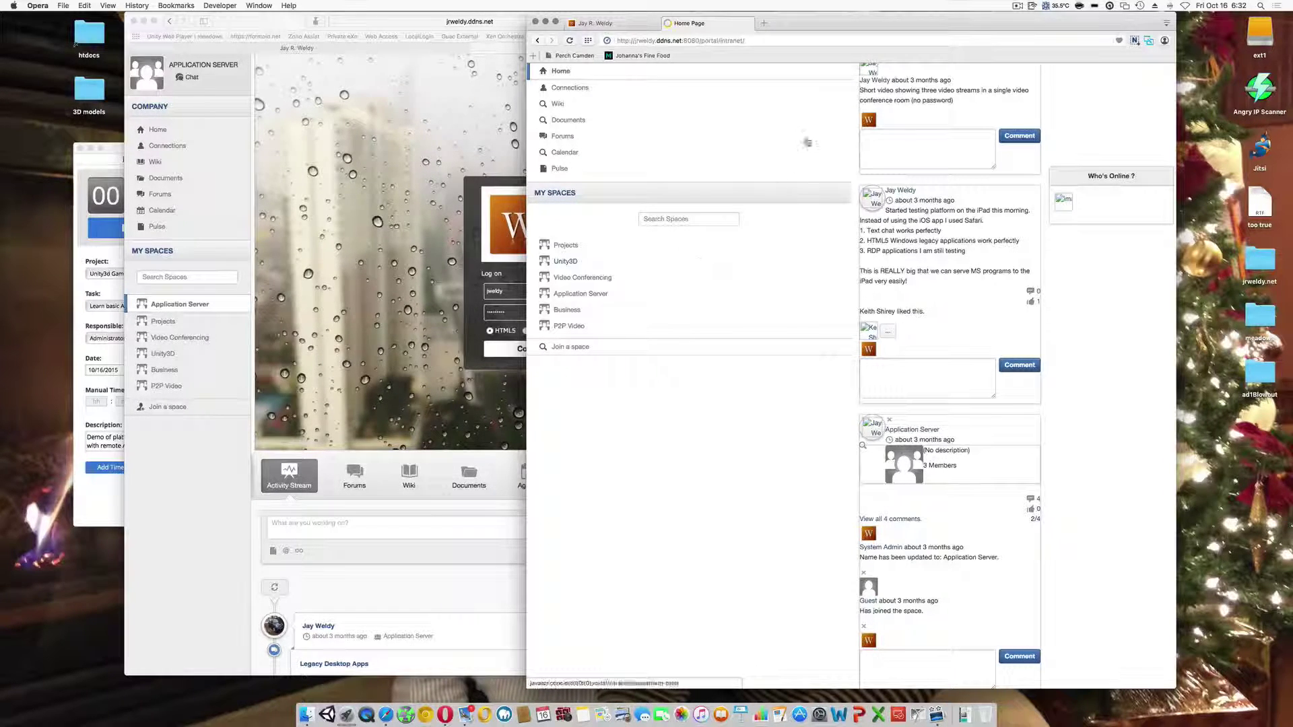
# - Close Opera and launch Google Chrome through a Spotlight search for 'chrome'
pyautogui.click(536, 21)
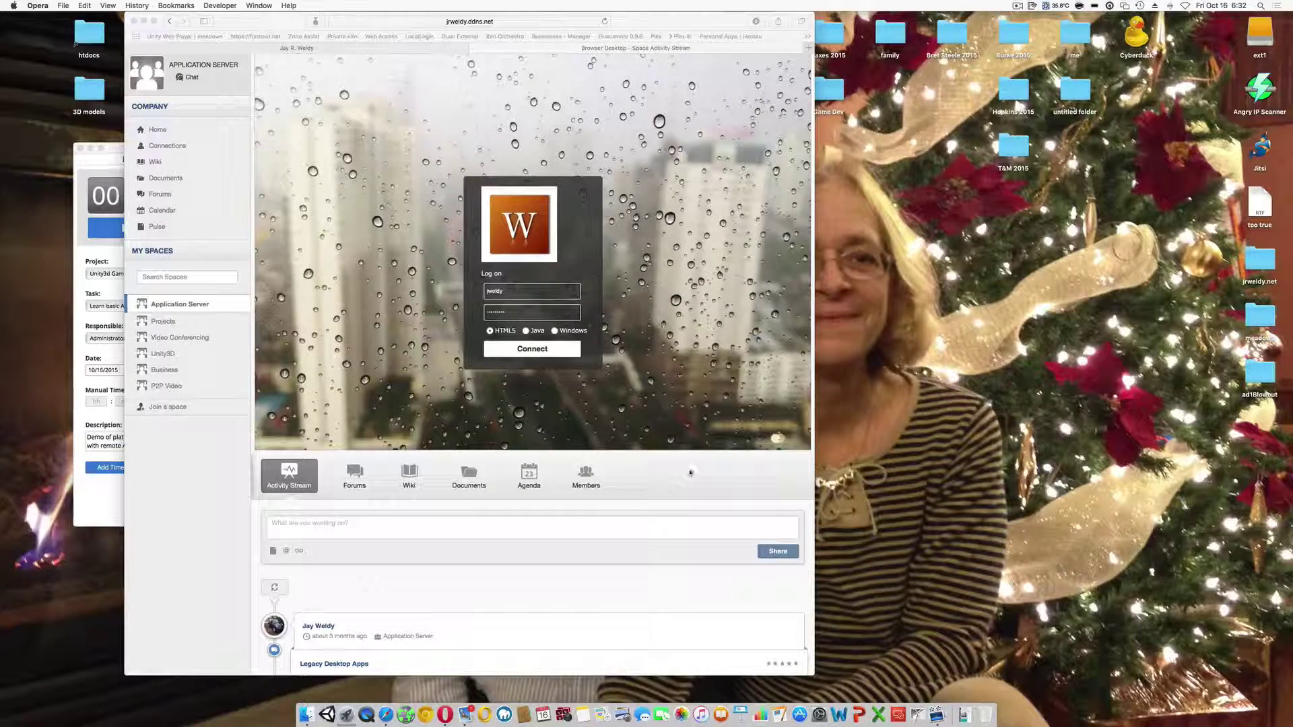
pyautogui.click(1258, 5)
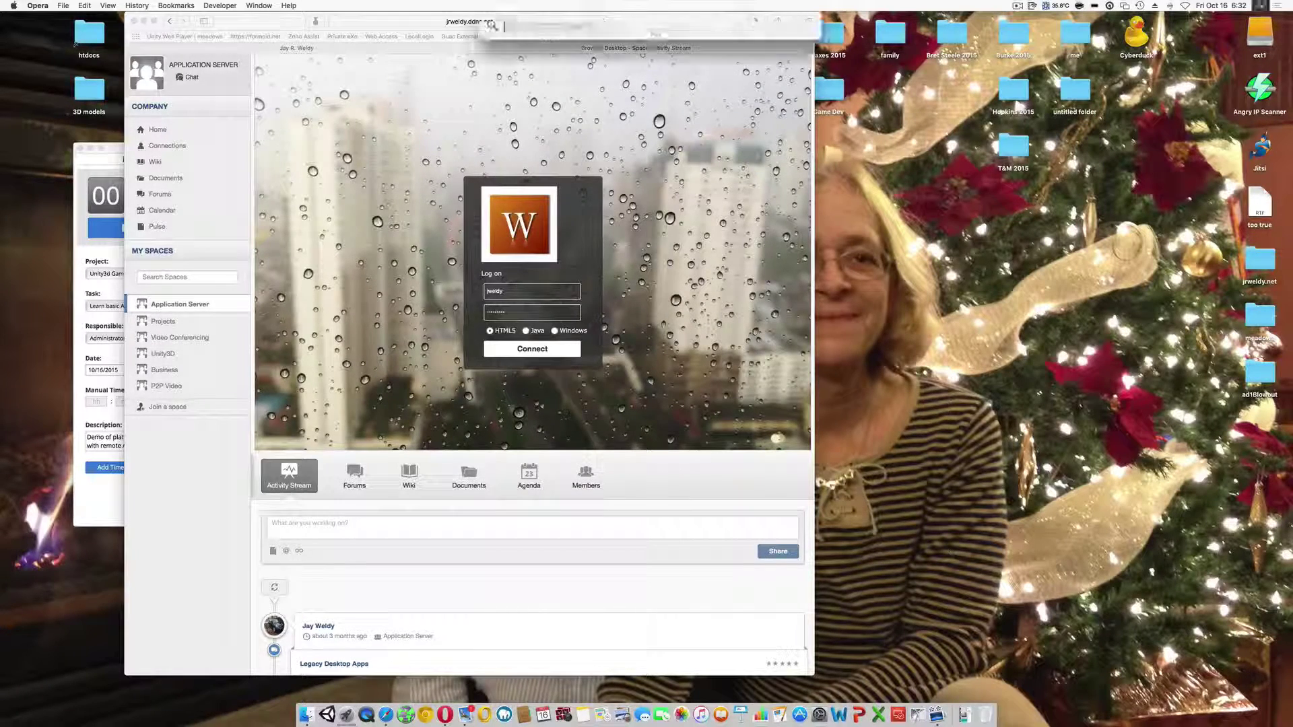
pyautogui.write('chro')
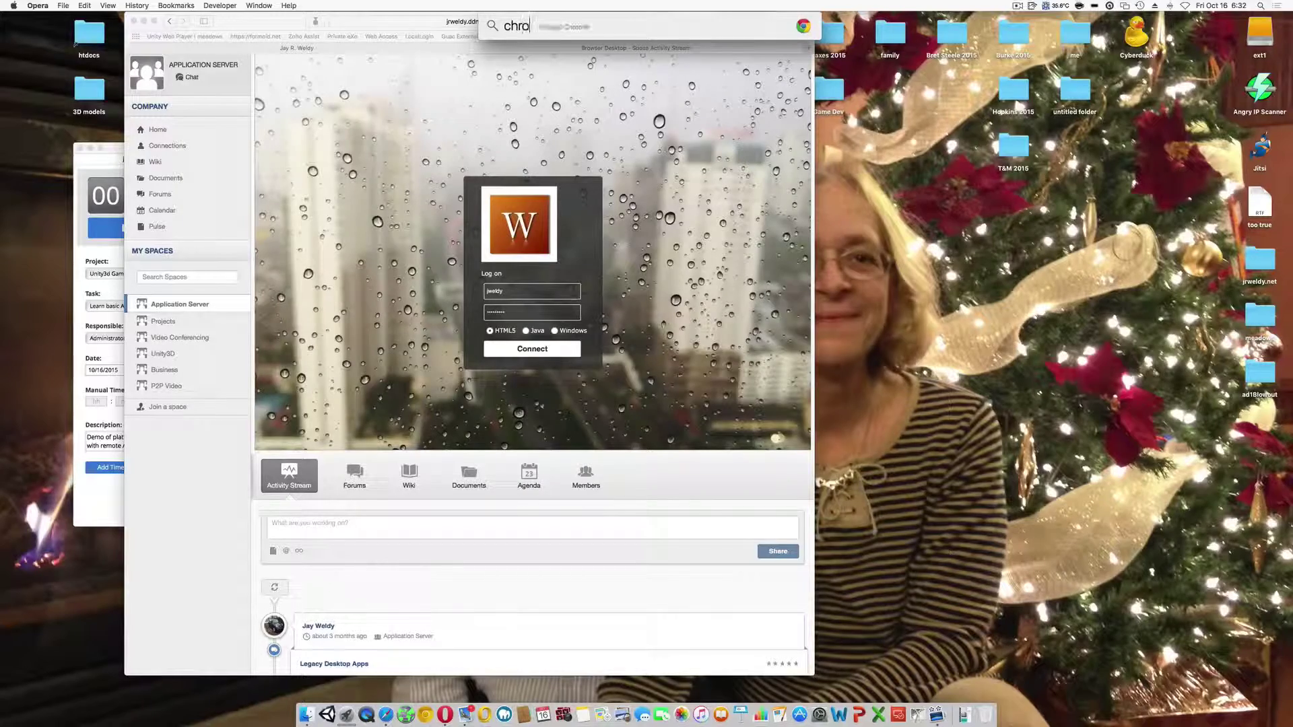
pyautogui.write('me')
pyautogui.press('Return')
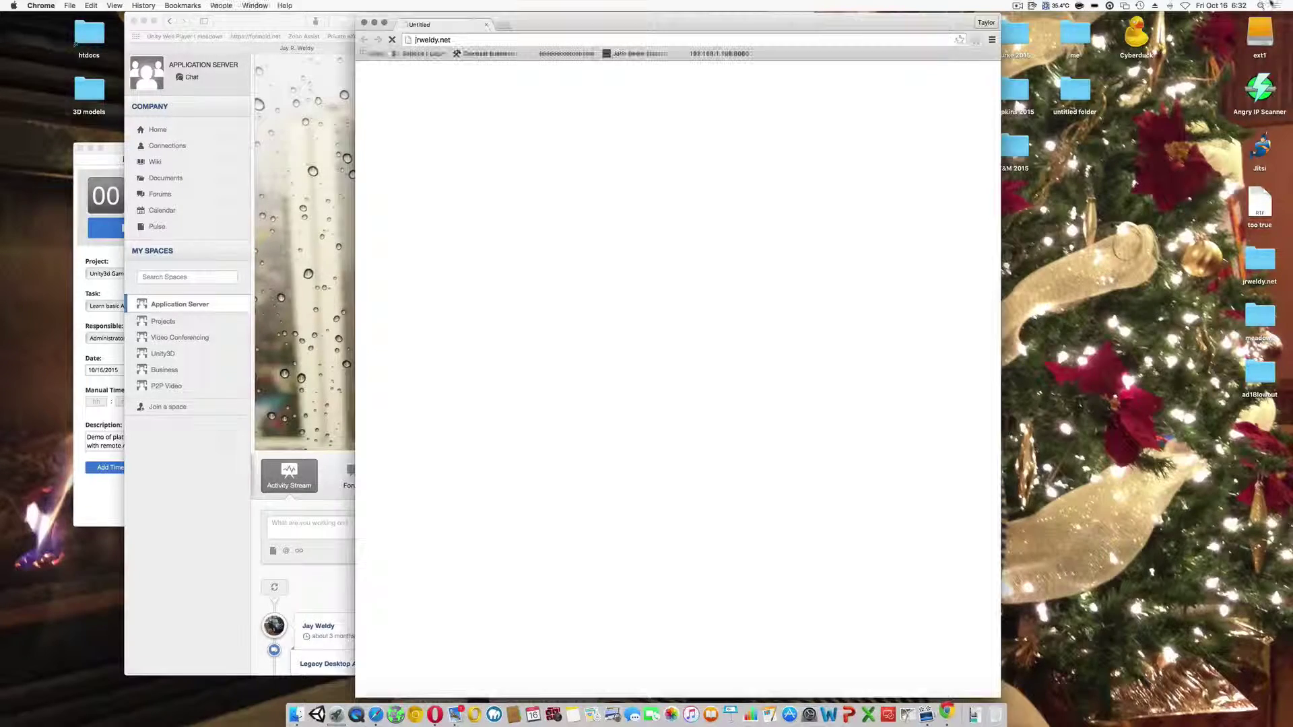
# - Open the ESN Portal sign-in page from the jrweldy.net footer and focus the Username field
pyautogui.scroll(-15, 677, 378)
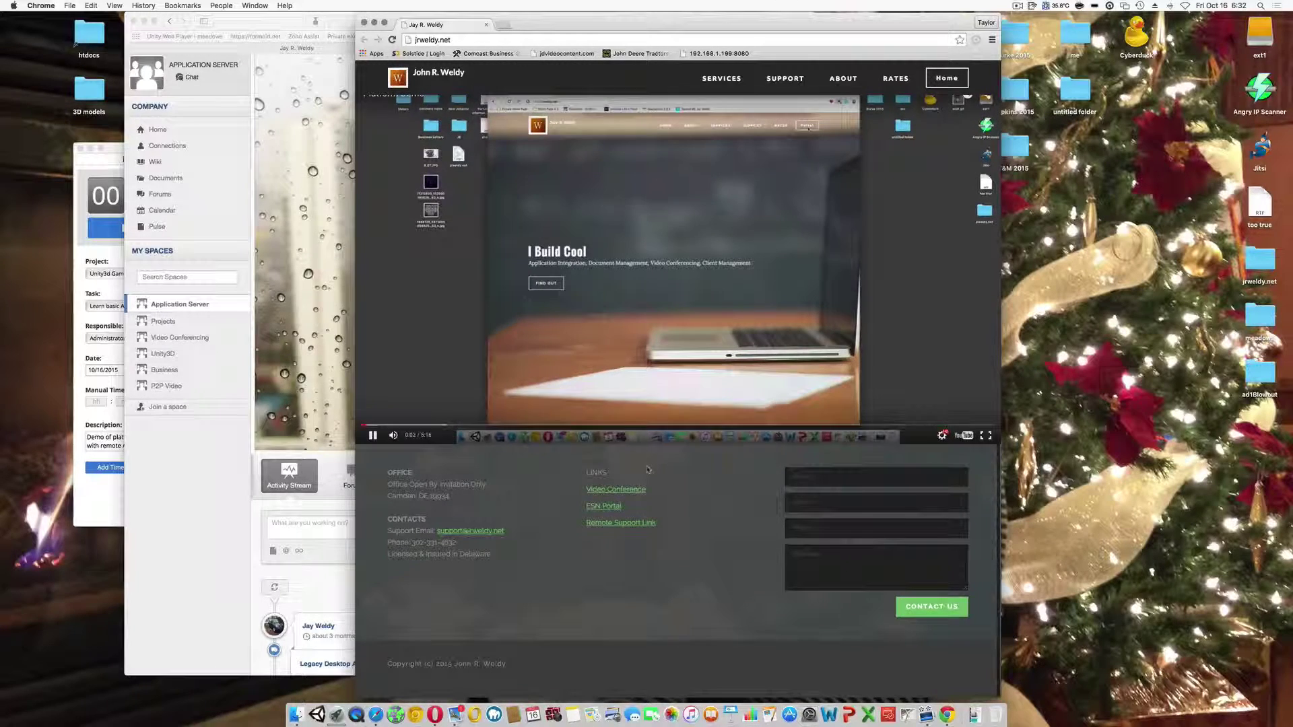
pyautogui.click(605, 505)
pyautogui.click(694, 347)
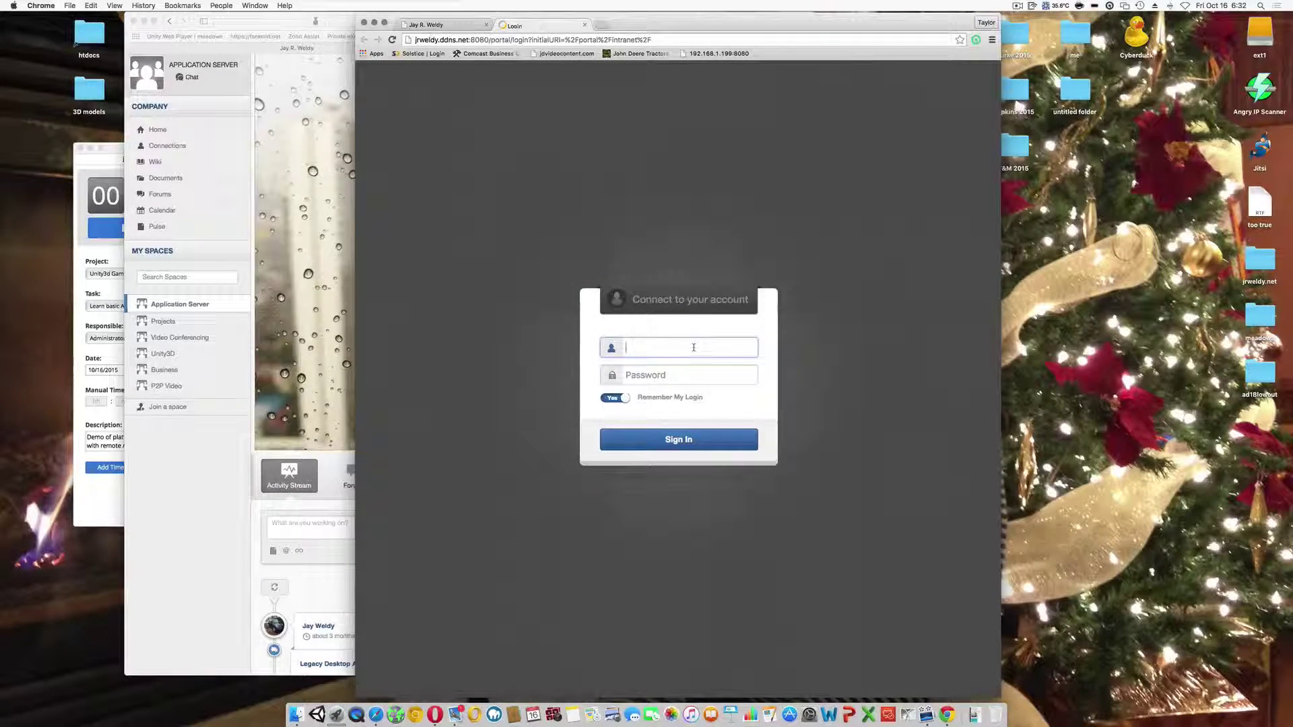
# - Sign in with the account username and password, then open the Video Conferencing space
pyautogui.press('Tab')
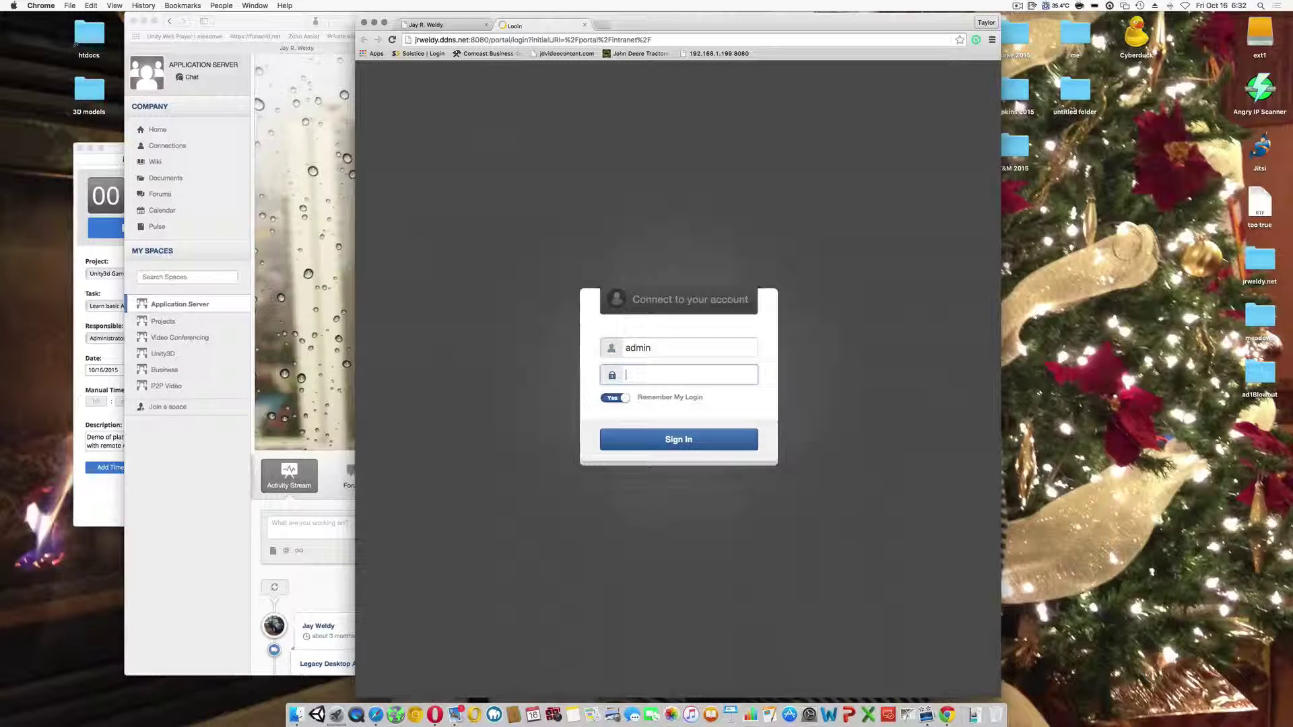
pyautogui.press('Return')
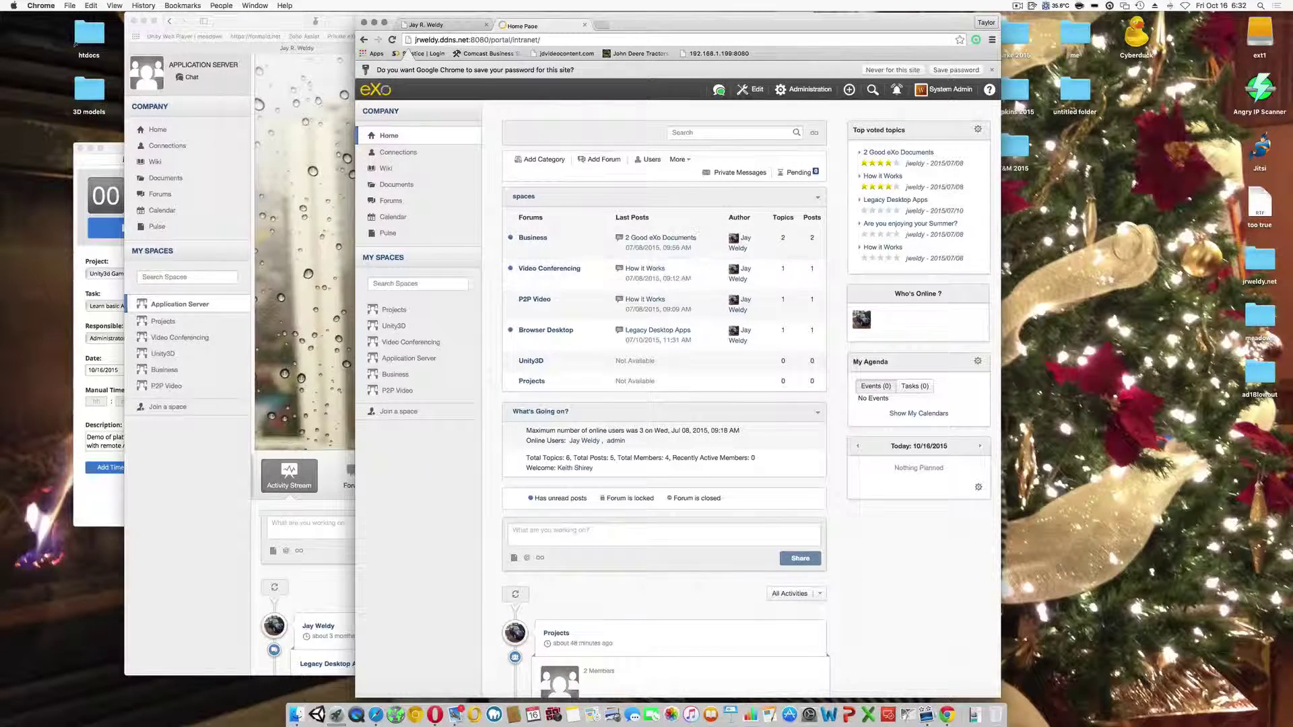
pyautogui.moveTo(683, 24); pyautogui.dragTo(700, 21)
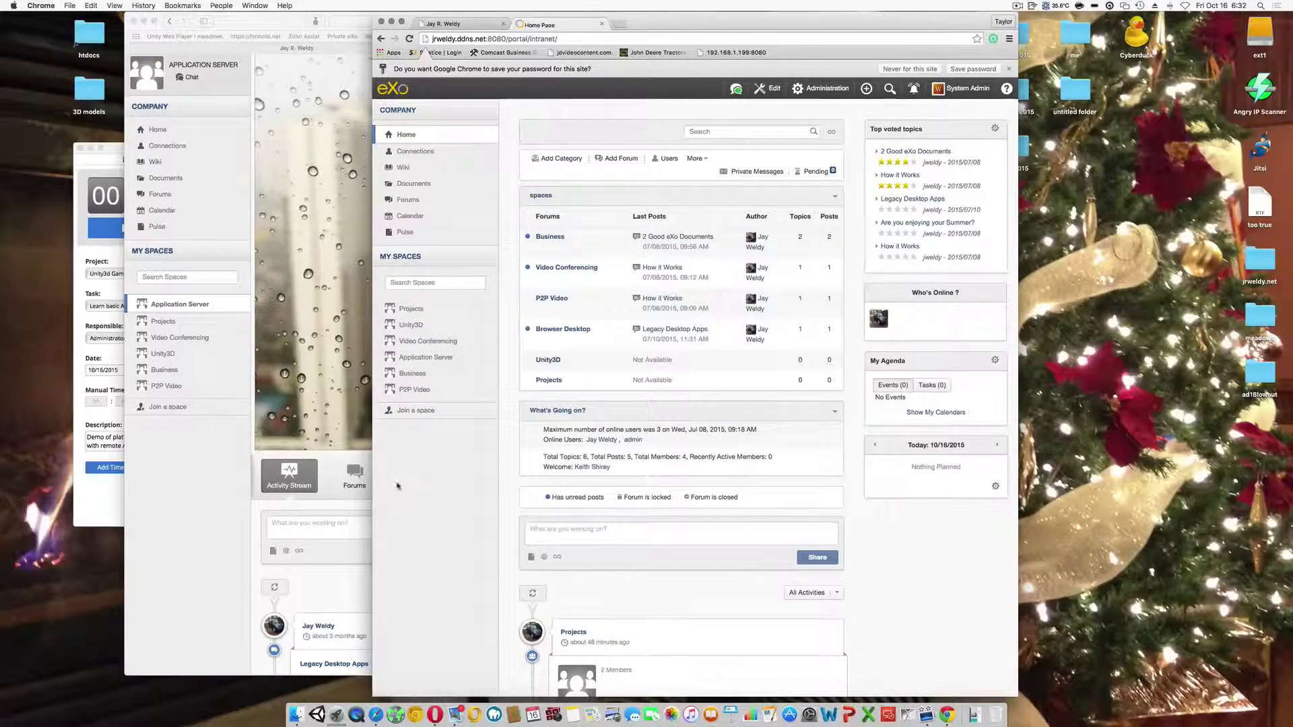
pyautogui.click(447, 341)
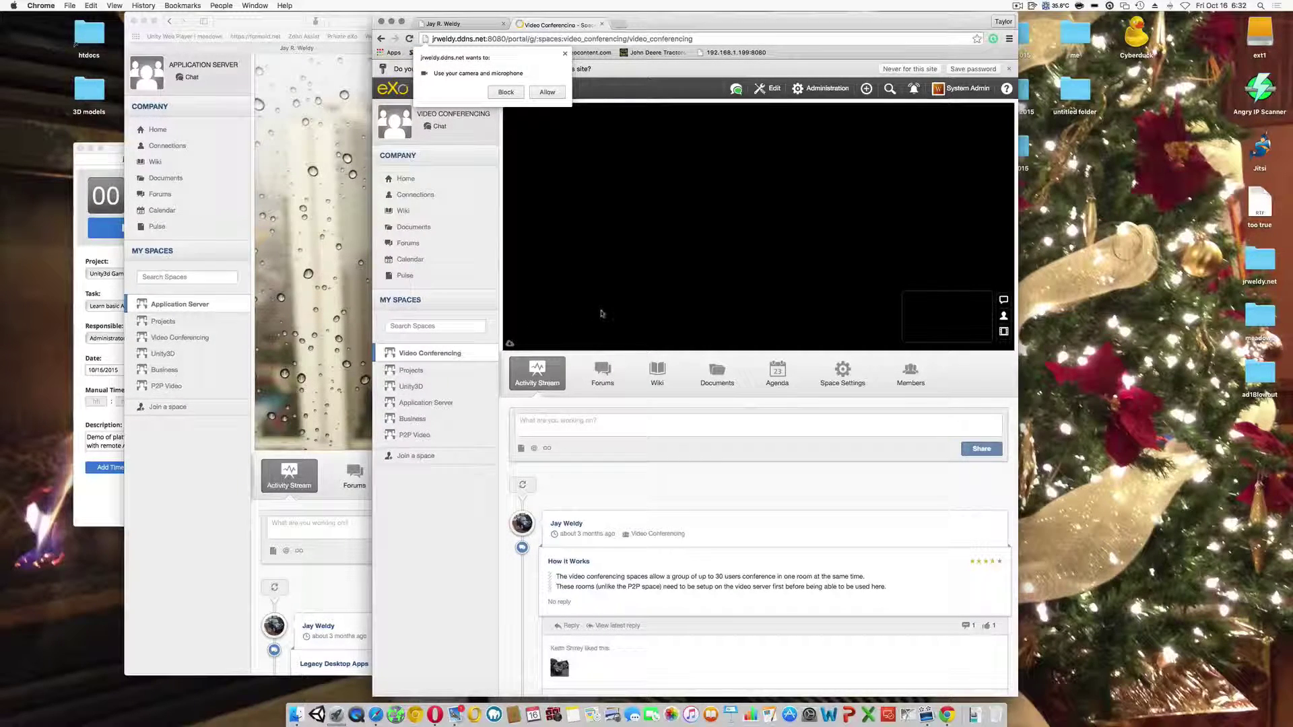
# - Allow camera and microphone access for the call and drag the Chrome window right
pyautogui.click(545, 93)
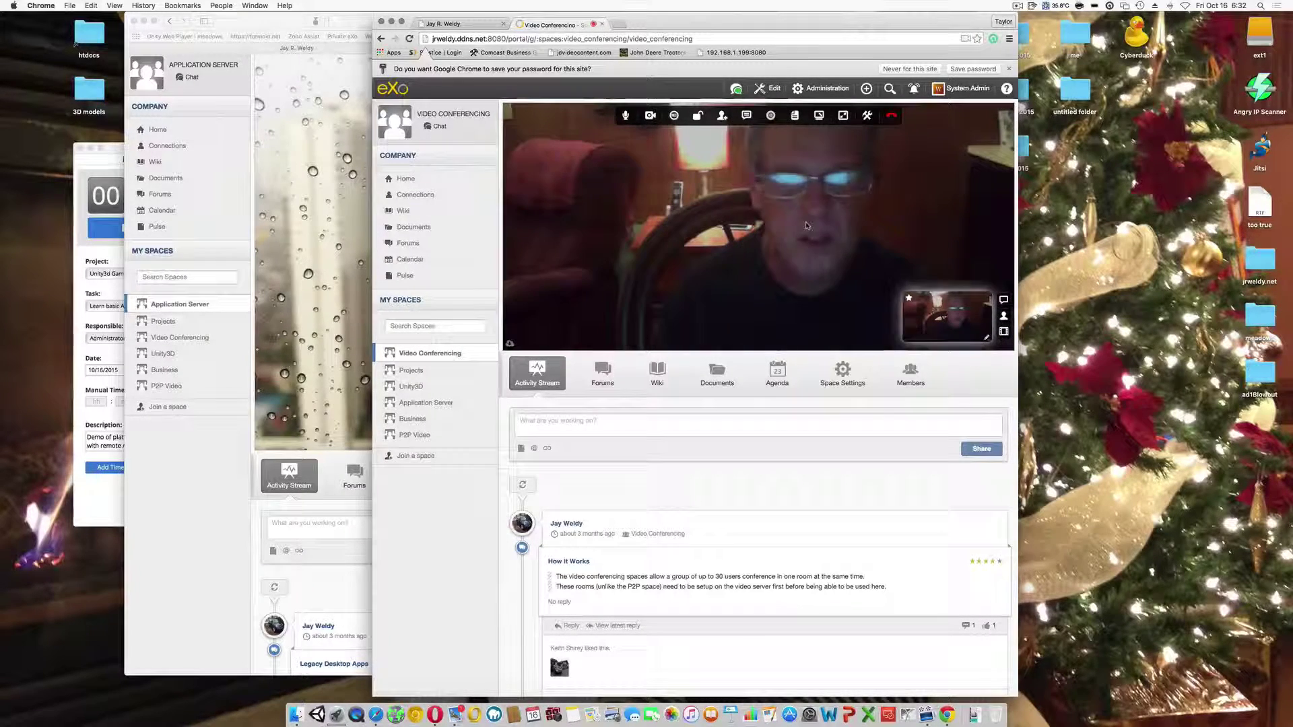
pyautogui.moveTo(766, 28); pyautogui.dragTo(1000, 27)
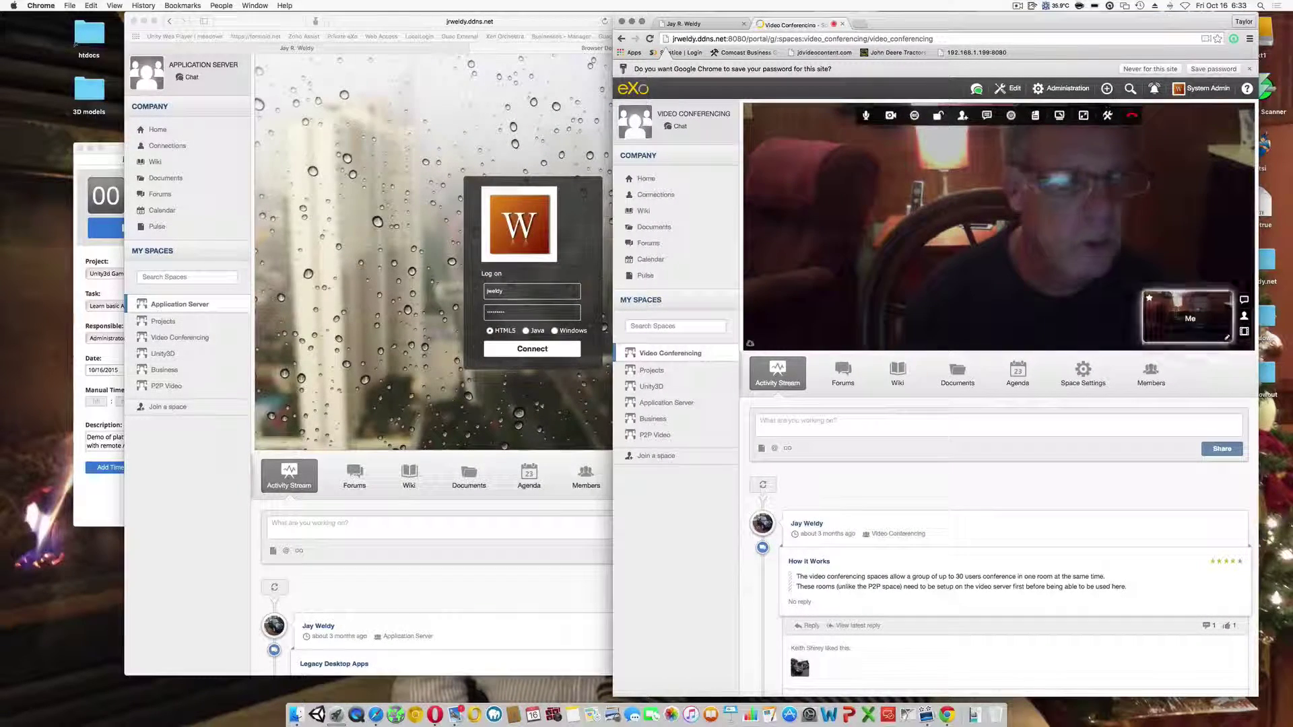
# - Toggle the call microphone off, on, and off again so it ends muted
pyautogui.click(867, 116)
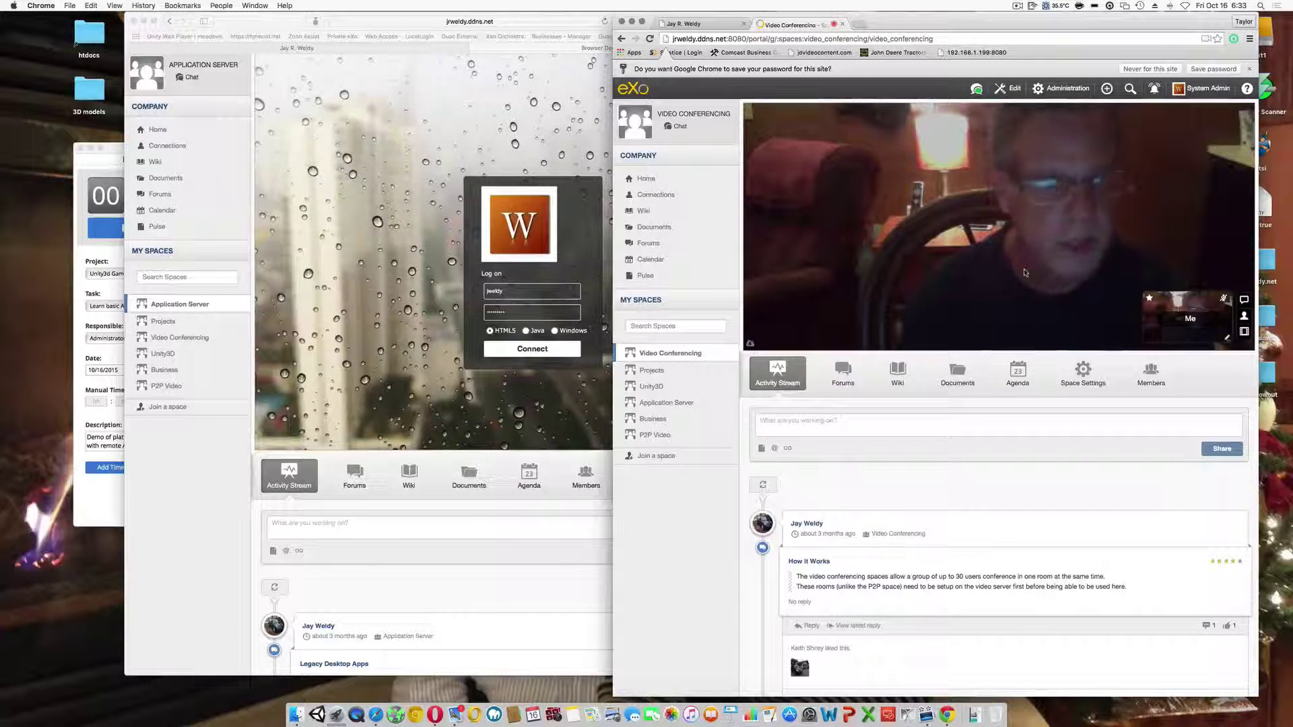
pyautogui.moveTo(909, 148)
pyautogui.click(869, 118)
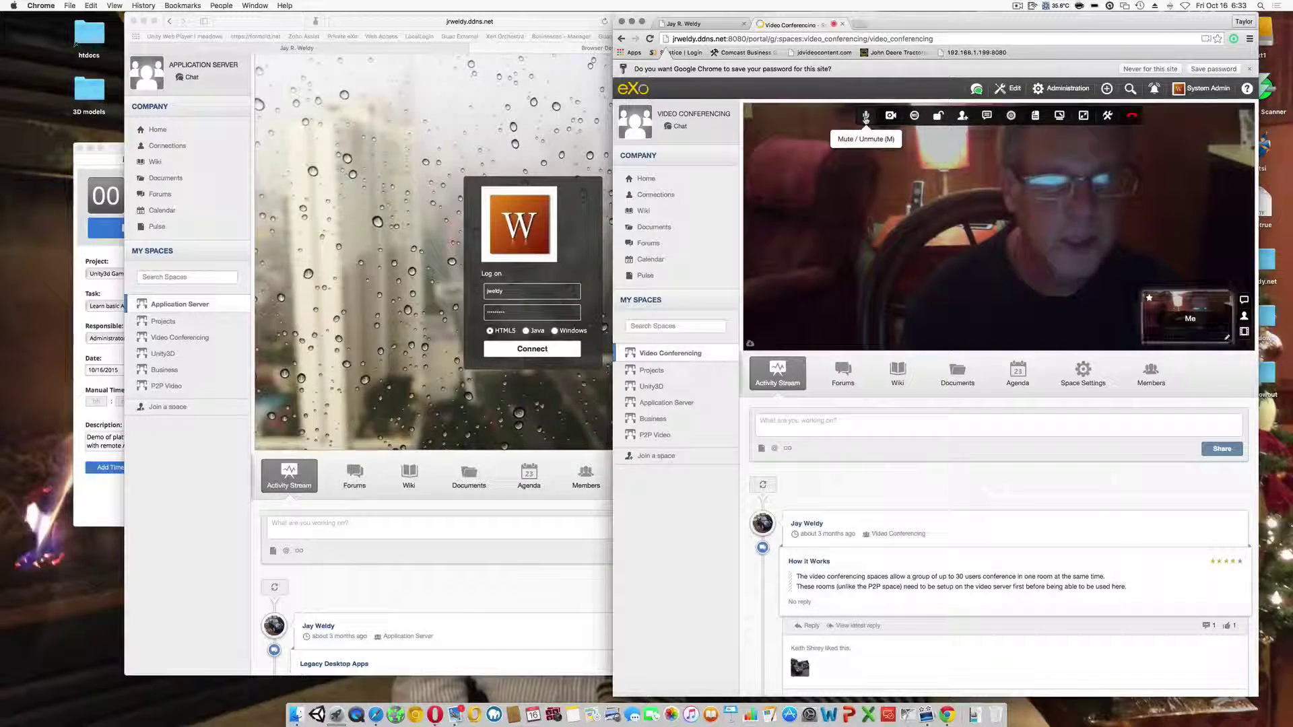
pyautogui.click(866, 118)
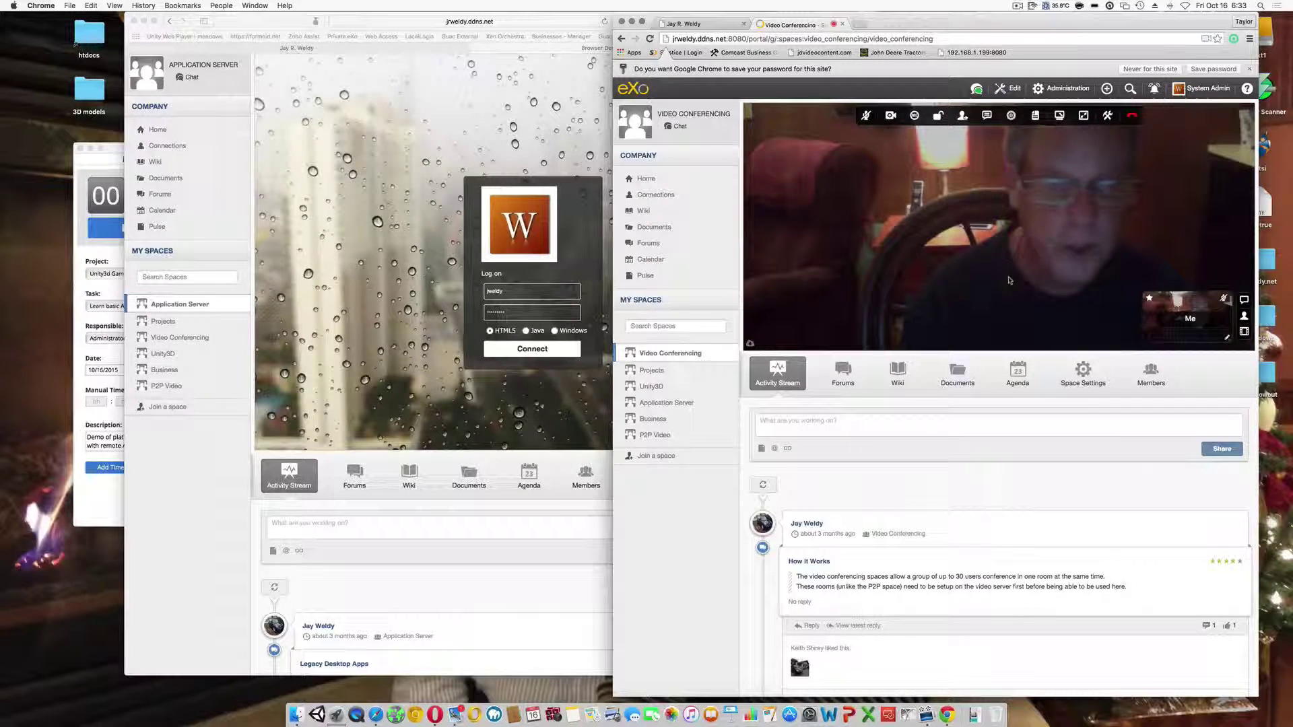
pyautogui.scroll(-2, 931, 450)
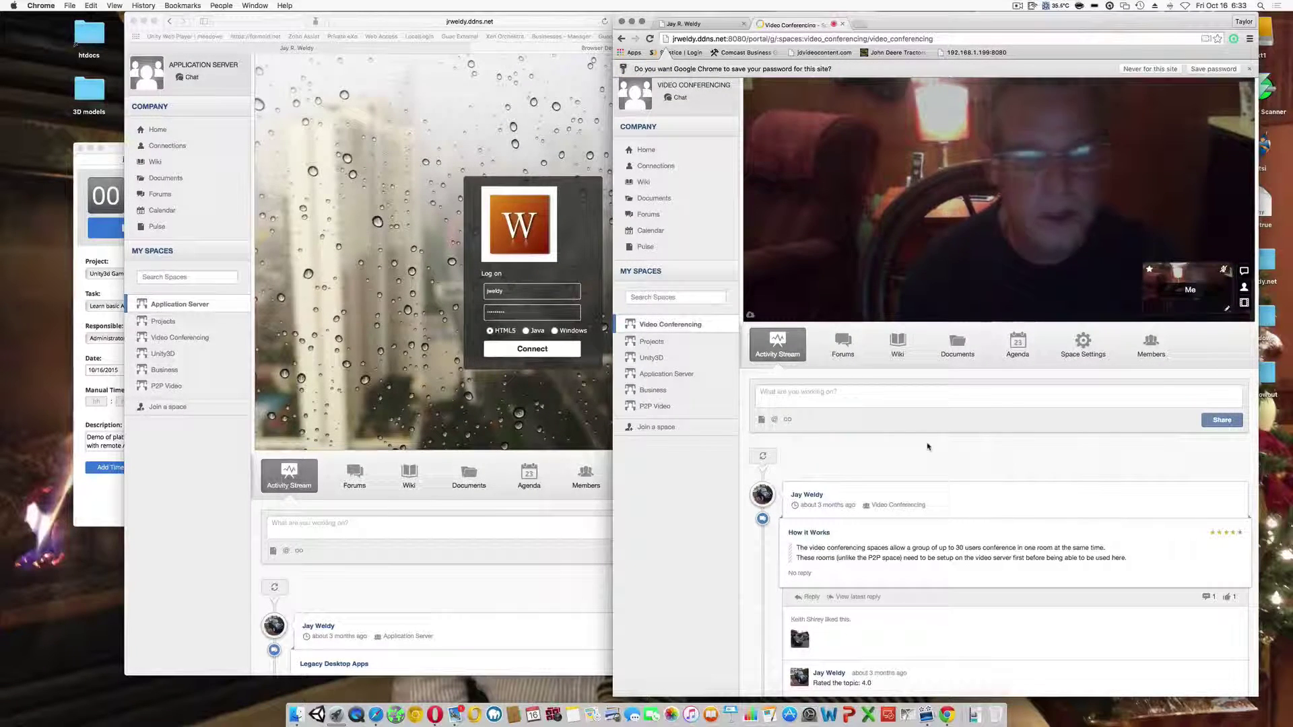
pyautogui.scroll(-2, 923, 447)
pyautogui.scroll(3, 875, 445)
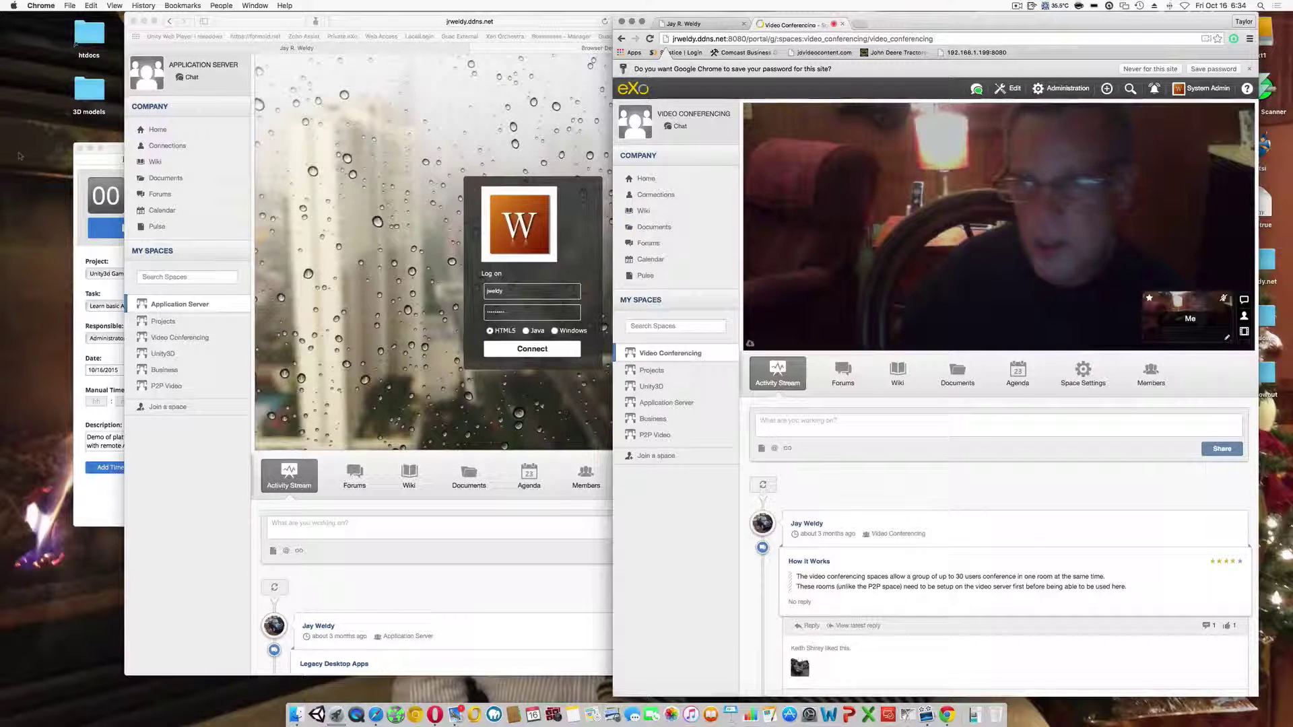
# - Stop the timer at 00:10:10, add the time entry, and close the video-call window
pyautogui.click(88, 162)
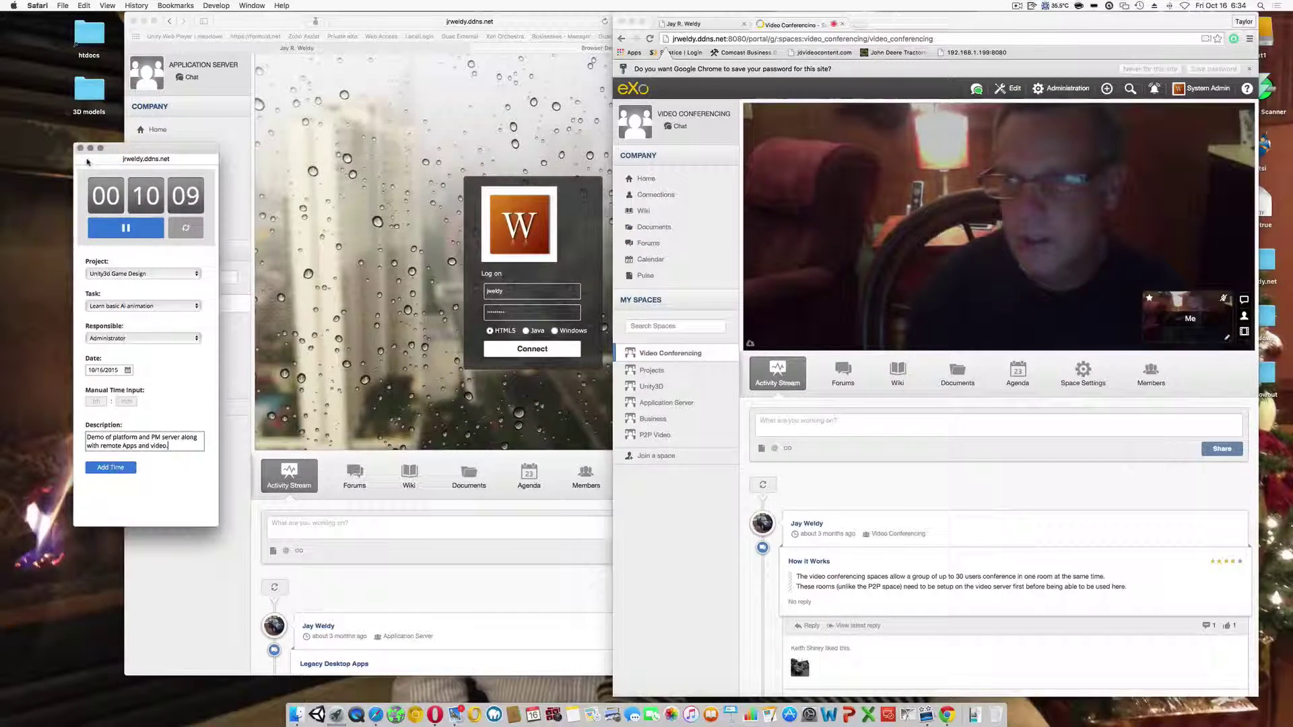
pyautogui.click(129, 231)
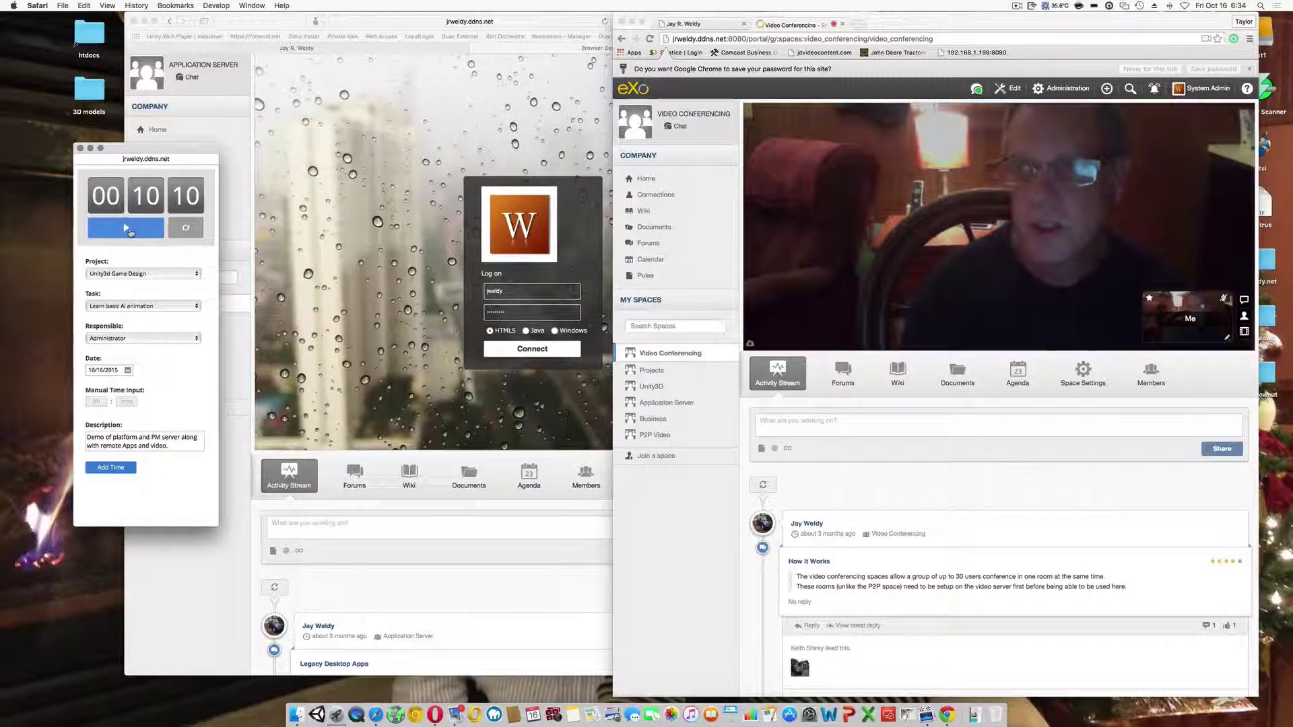
pyautogui.click(110, 468)
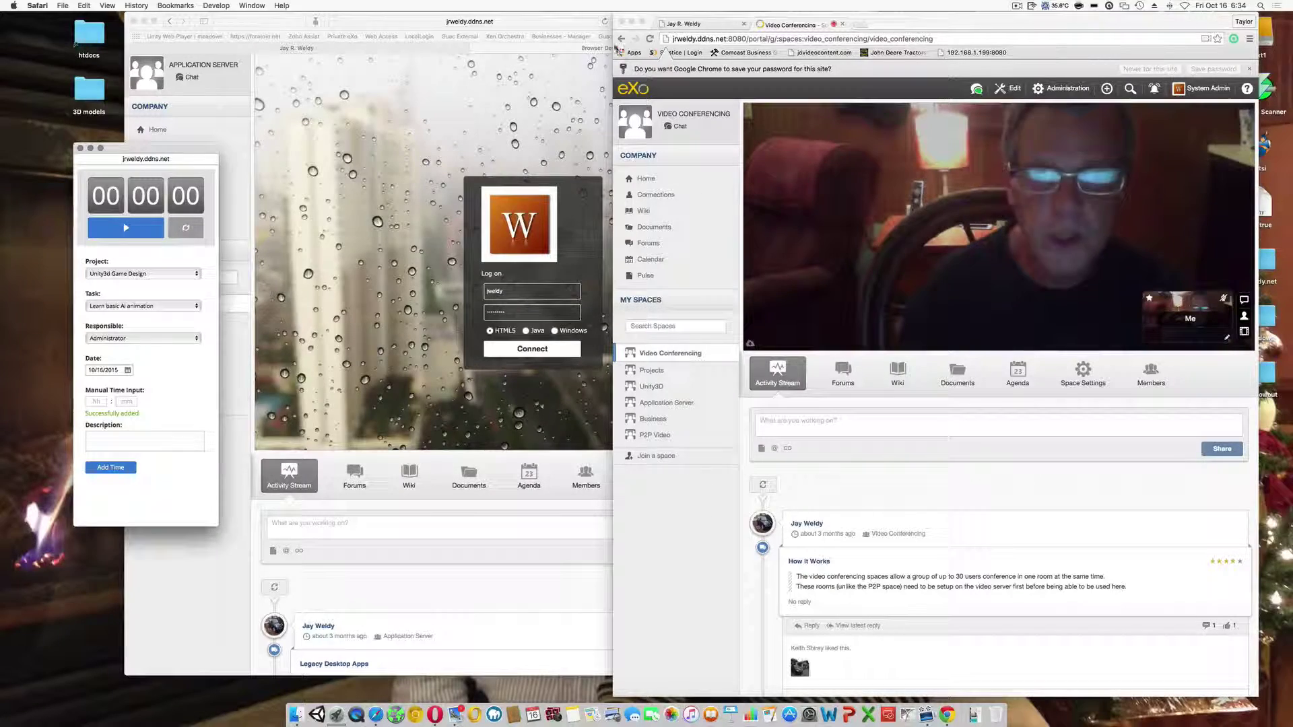
pyautogui.click(622, 23)
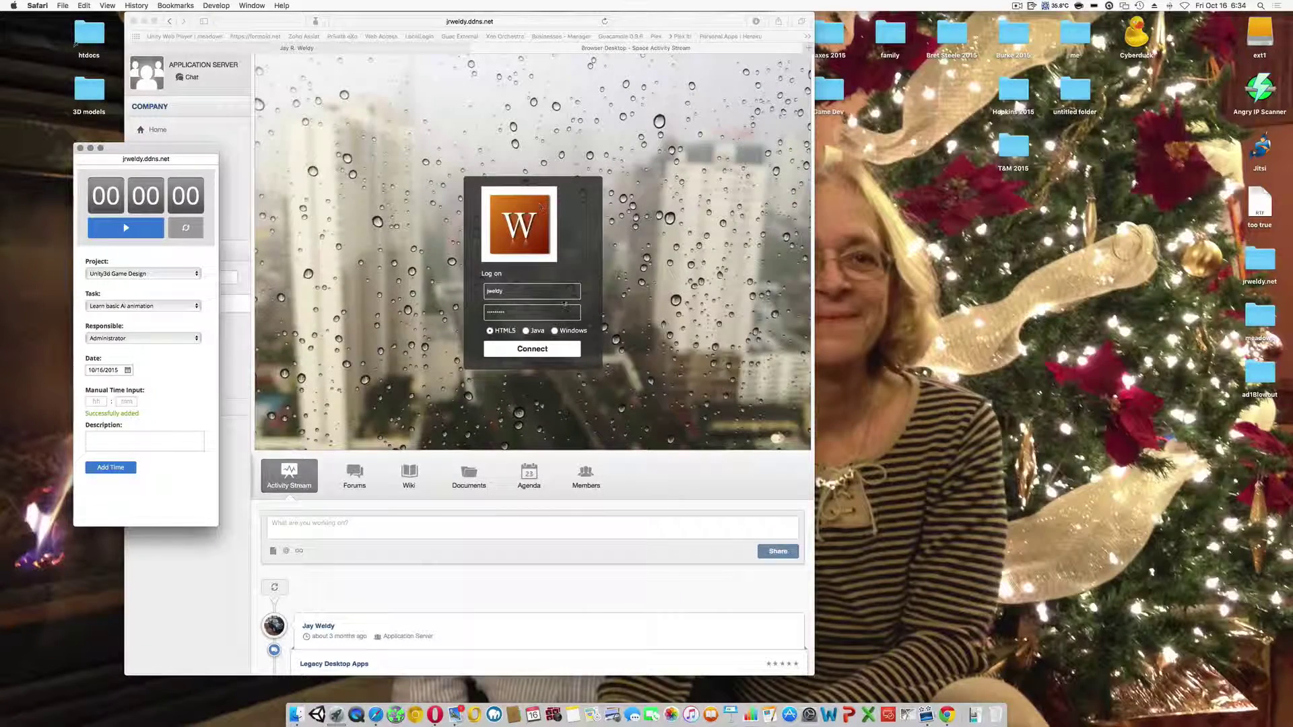
pyautogui.moveTo(260, 15); pyautogui.dragTo(398, 15)
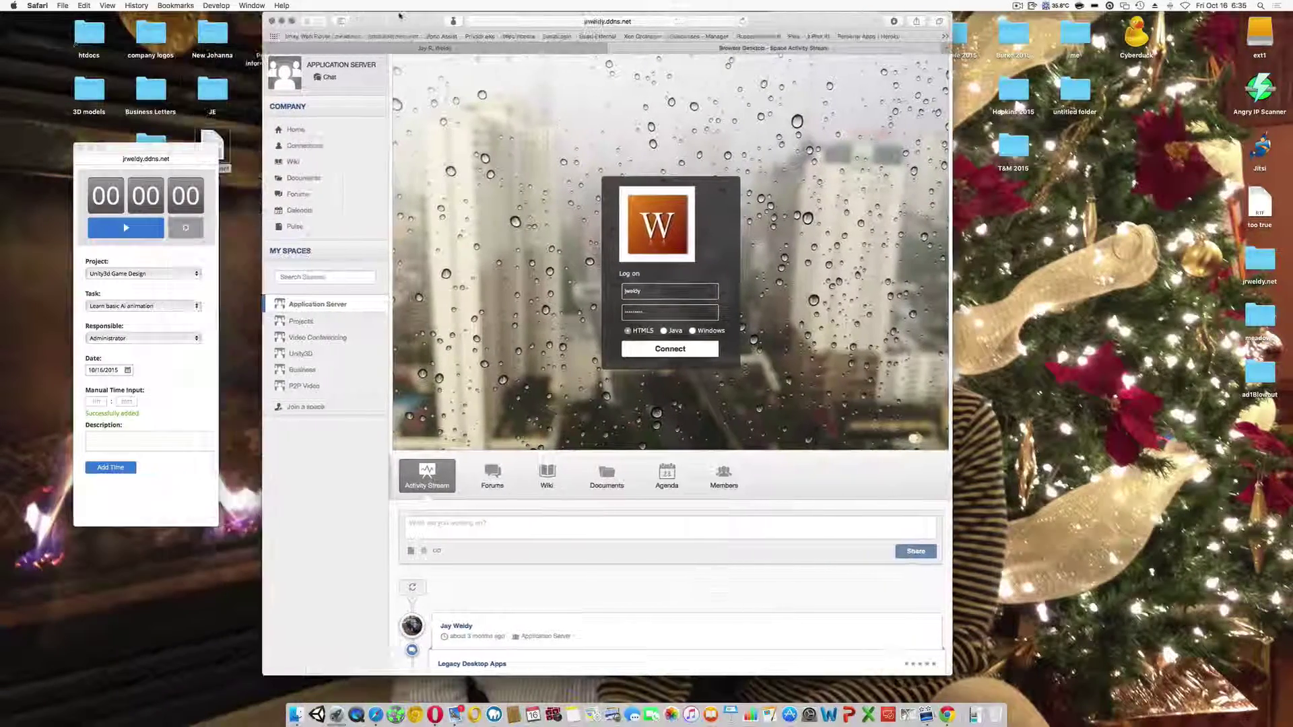
# - Open Unity3d Game Design's Learn basic Ai animation task and view its time entries, now totalling 1h 38m
pyautogui.click(301, 321)
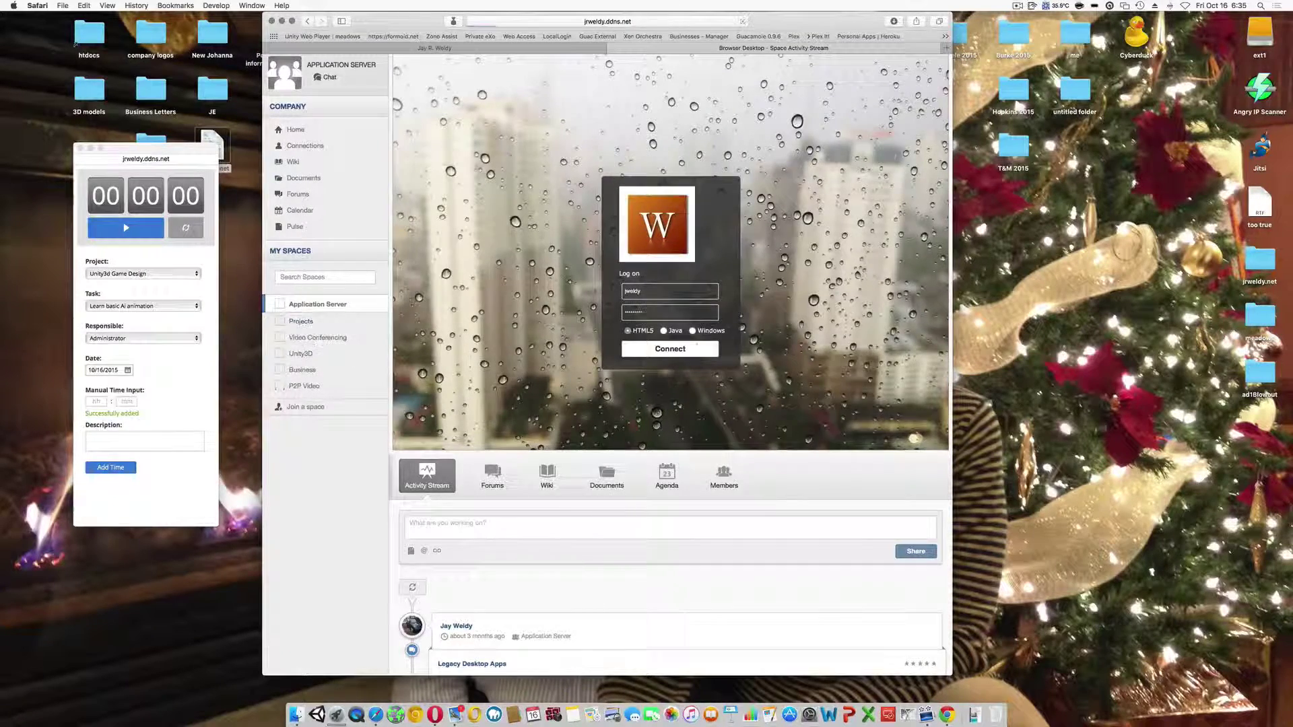
pyautogui.click(475, 403)
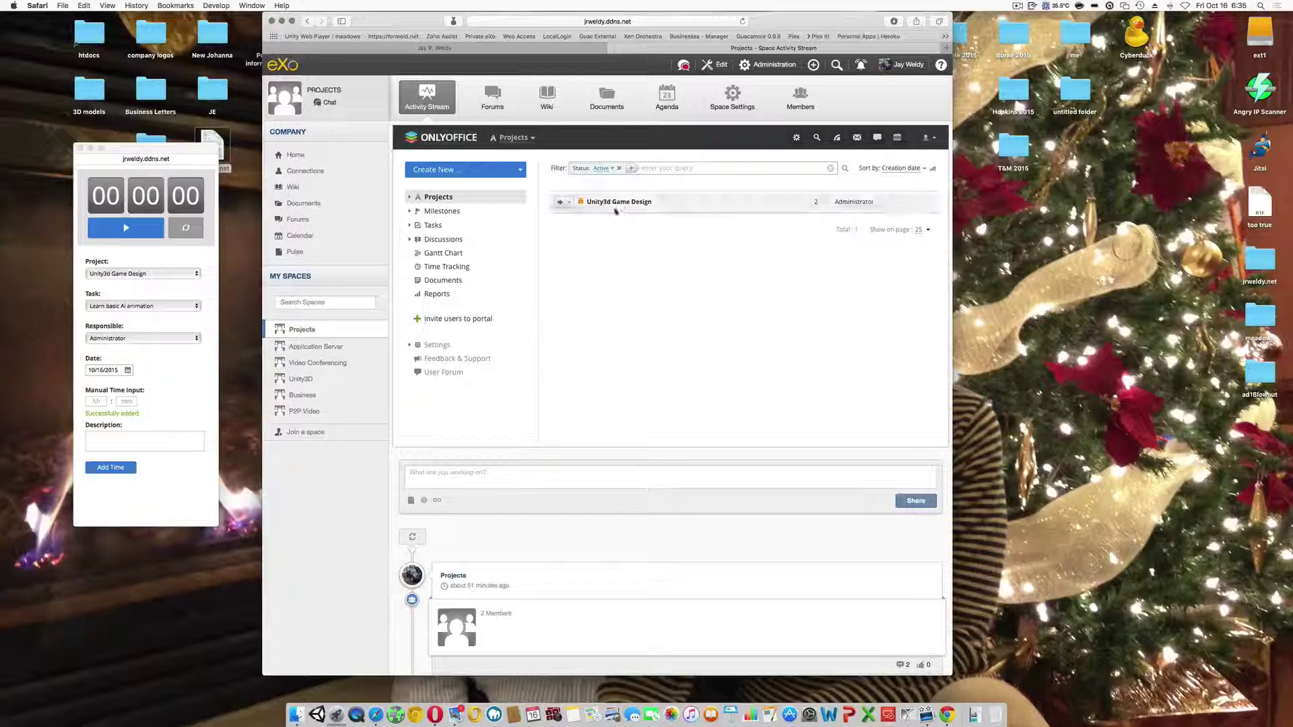
pyautogui.click(619, 202)
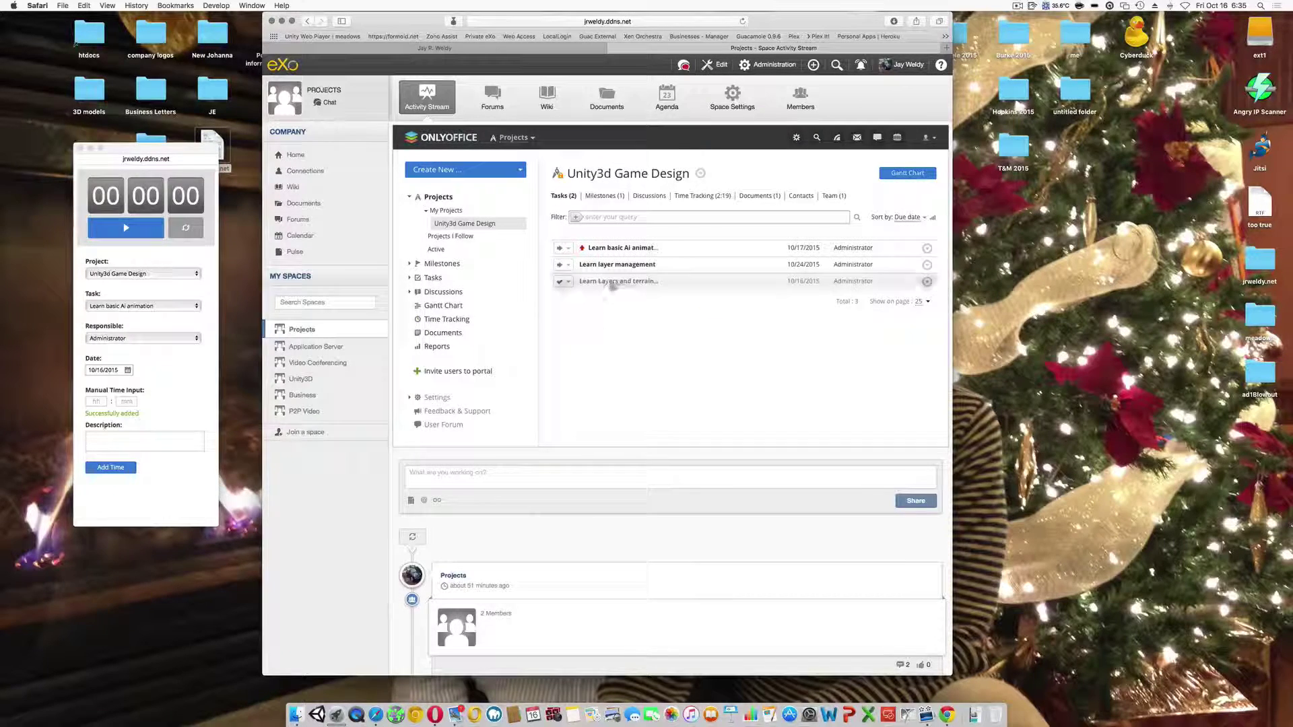
pyautogui.click(611, 254)
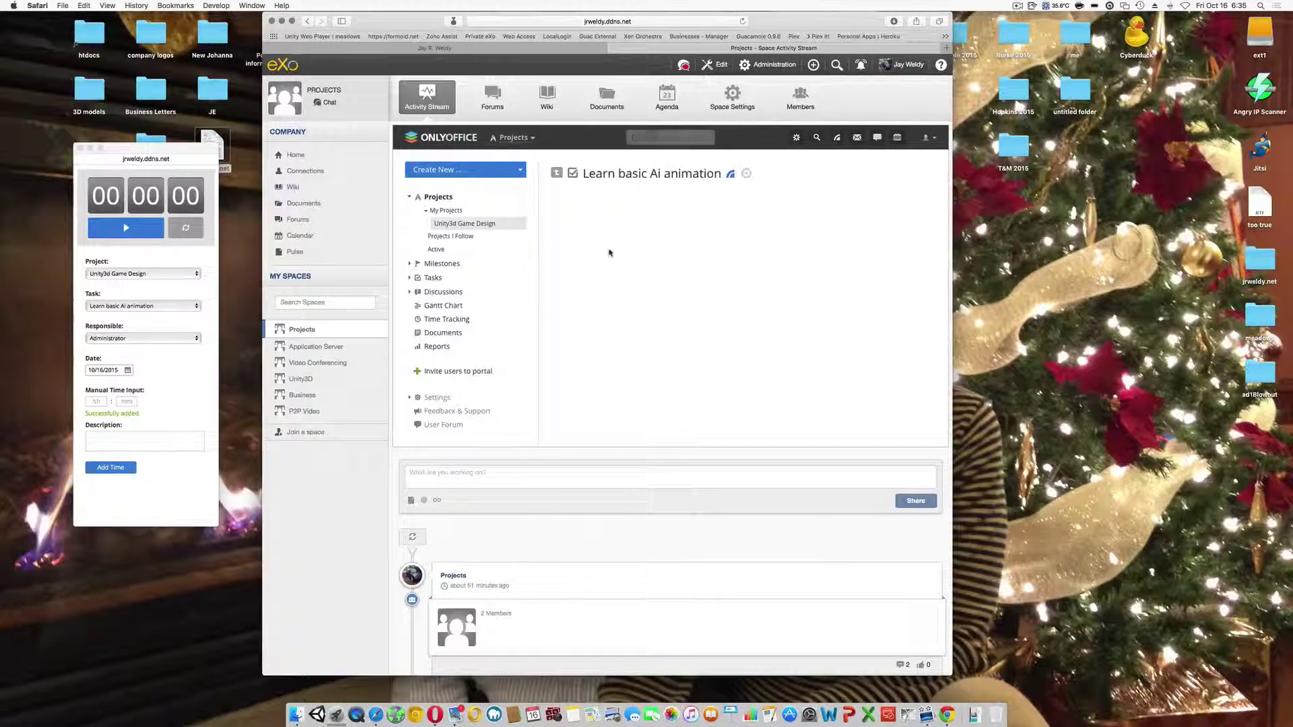
pyautogui.scroll(-1, 810, 312)
pyautogui.scroll(-1, 810, 312)
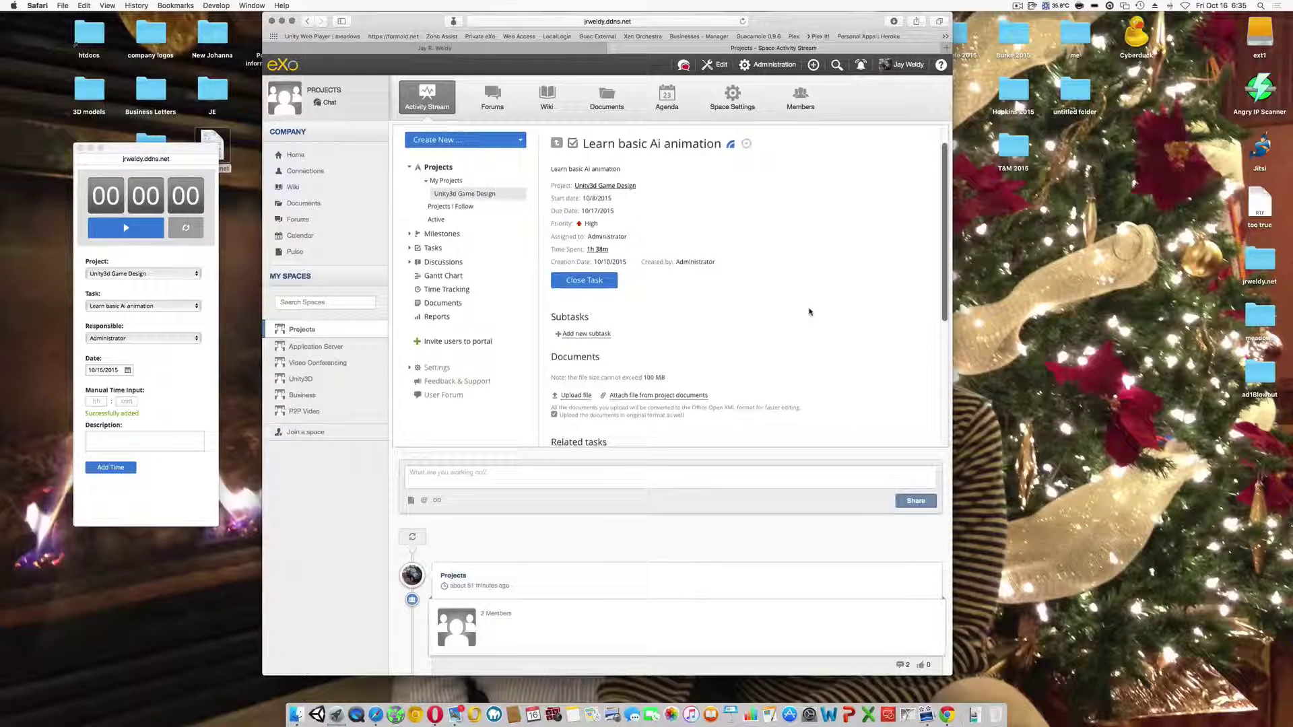
pyautogui.click(609, 251)
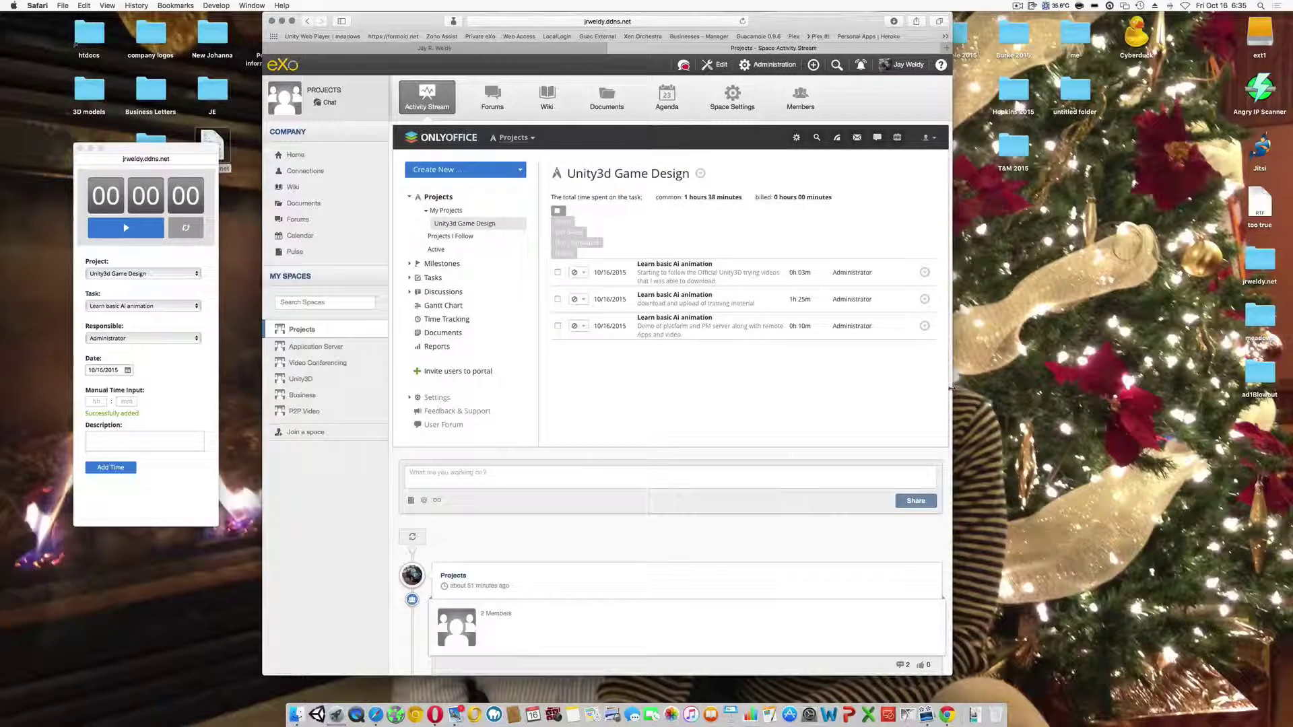
pyautogui.moveTo(951, 389); pyautogui.dragTo(994, 388)
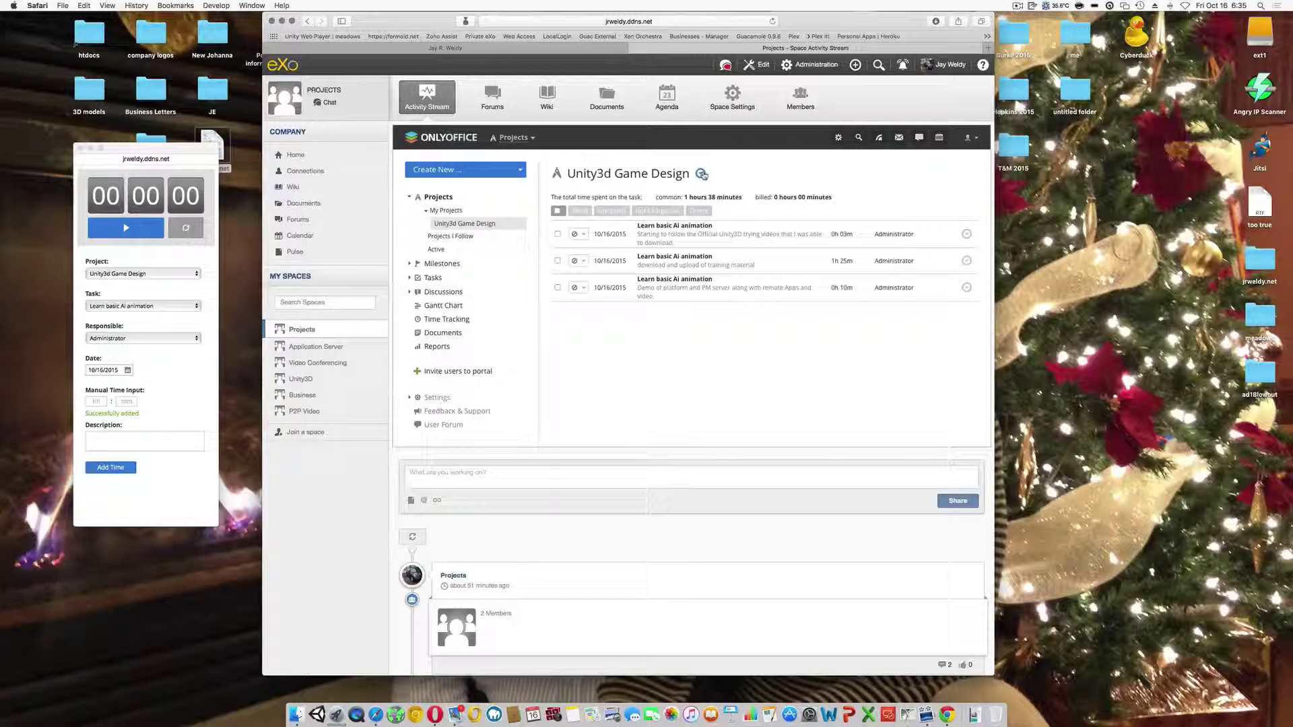
# - Open the Unity3d Game Design edit form, then leave the page without saving changes
pyautogui.click(701, 173)
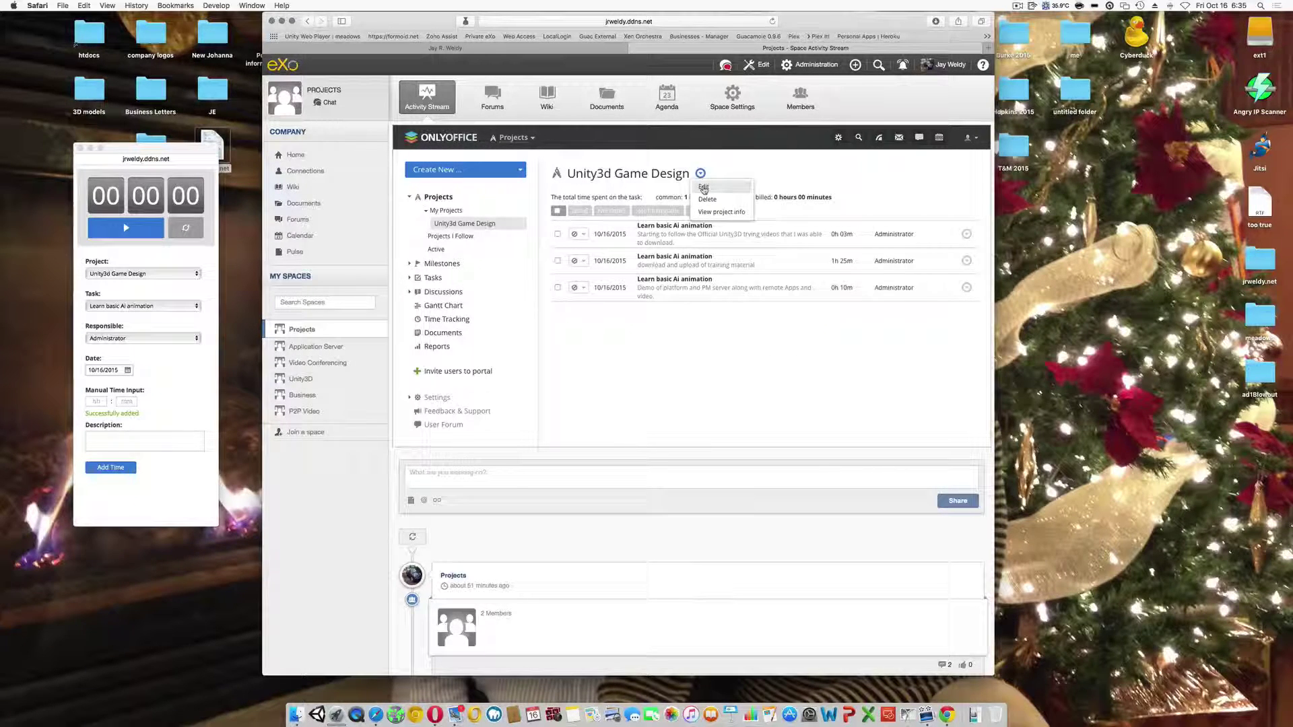
pyautogui.click(704, 188)
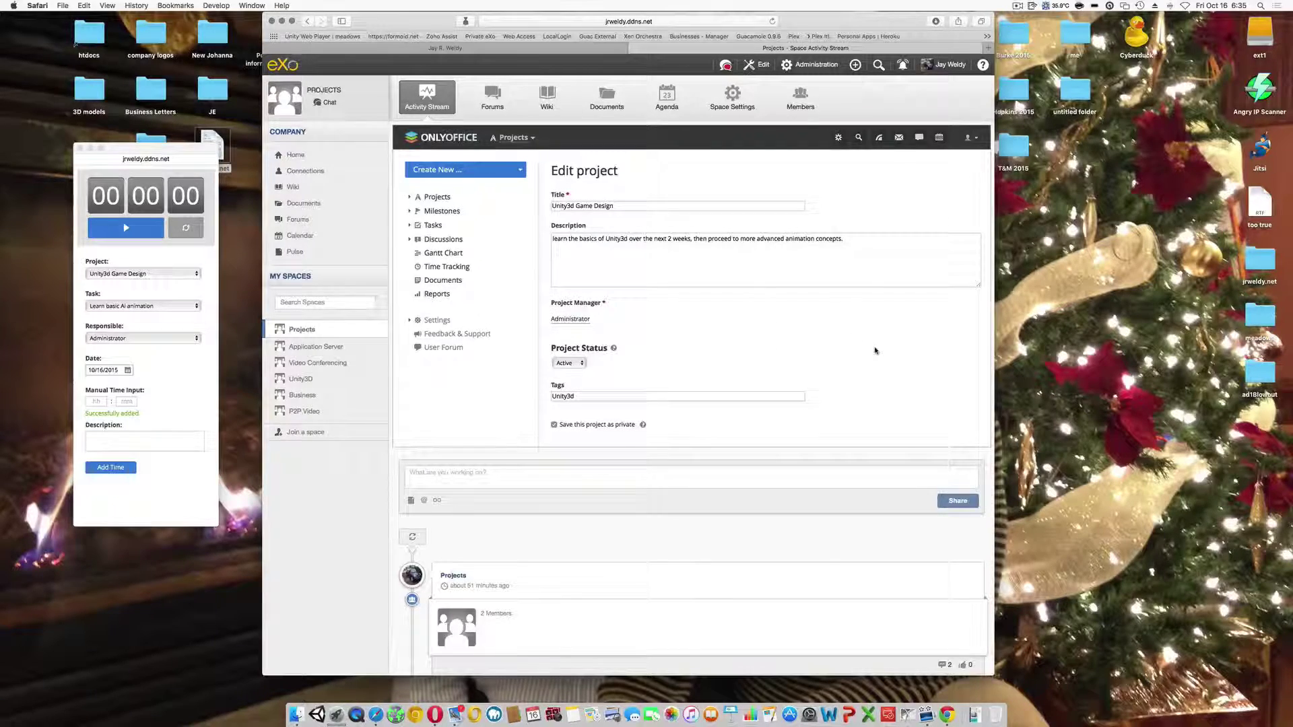
pyautogui.scroll(2, 875, 350)
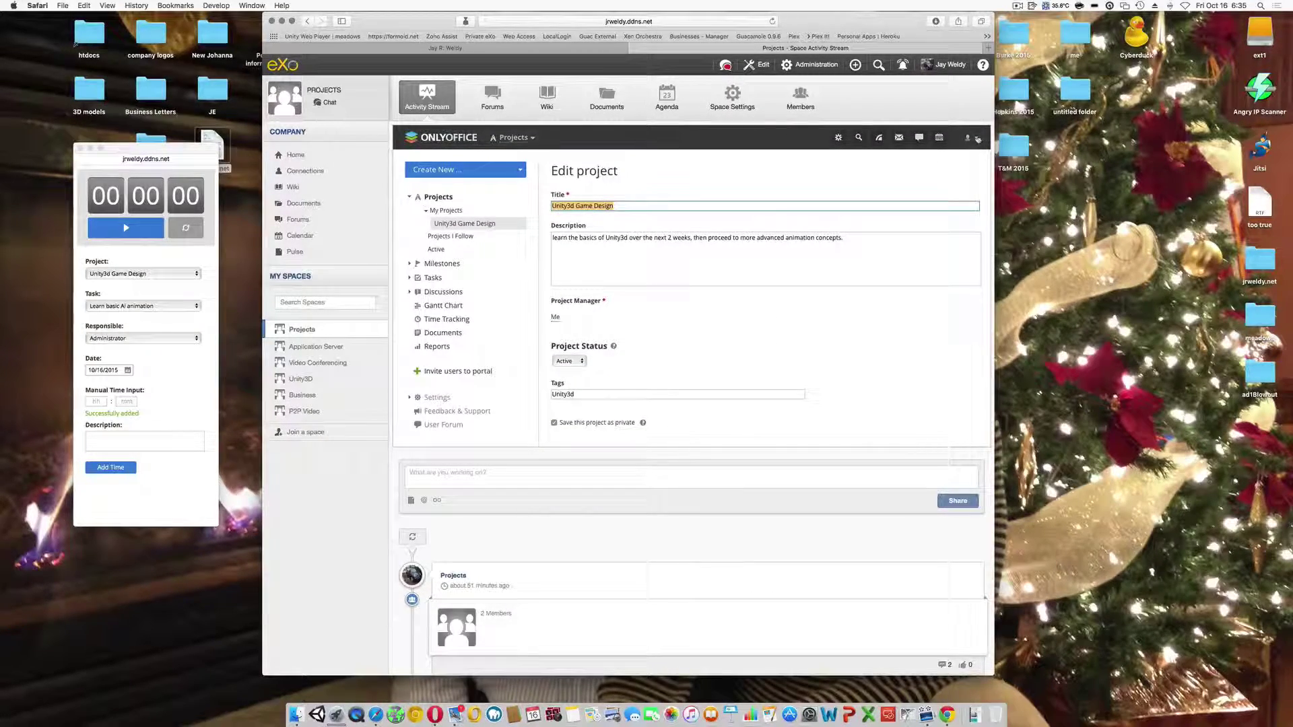
pyautogui.click(445, 138)
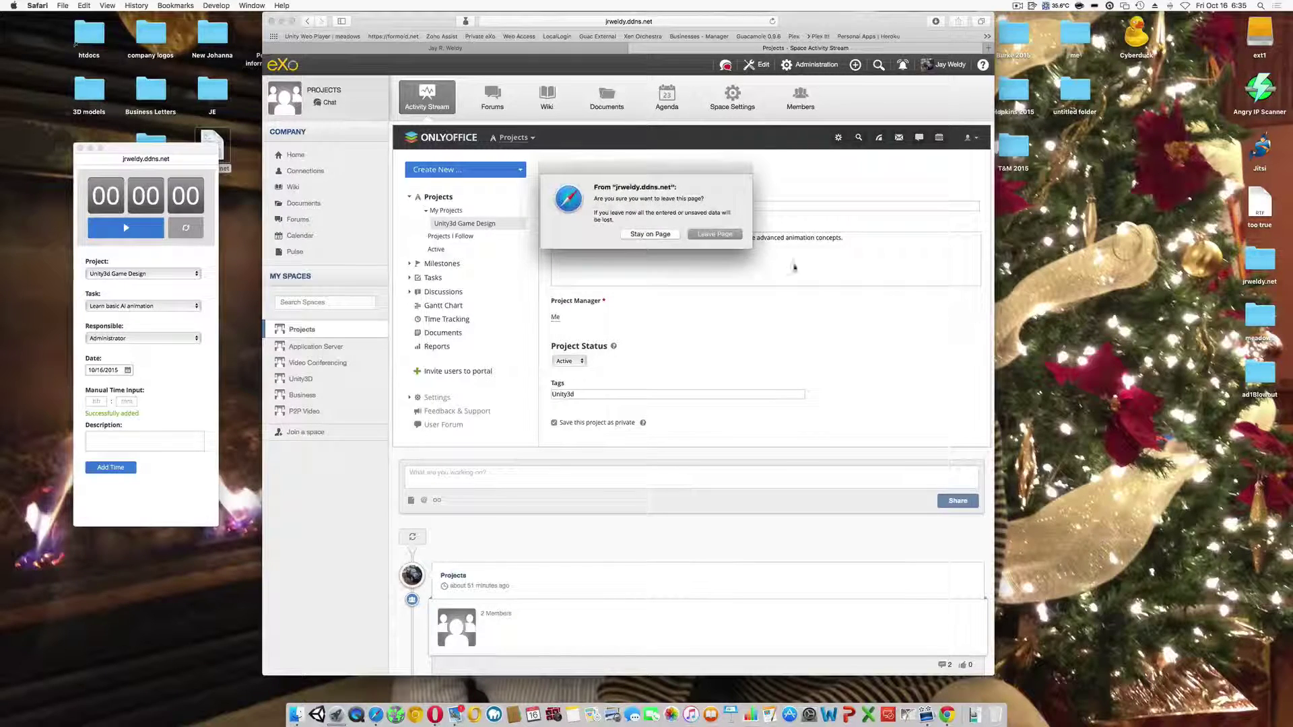
pyautogui.click(714, 235)
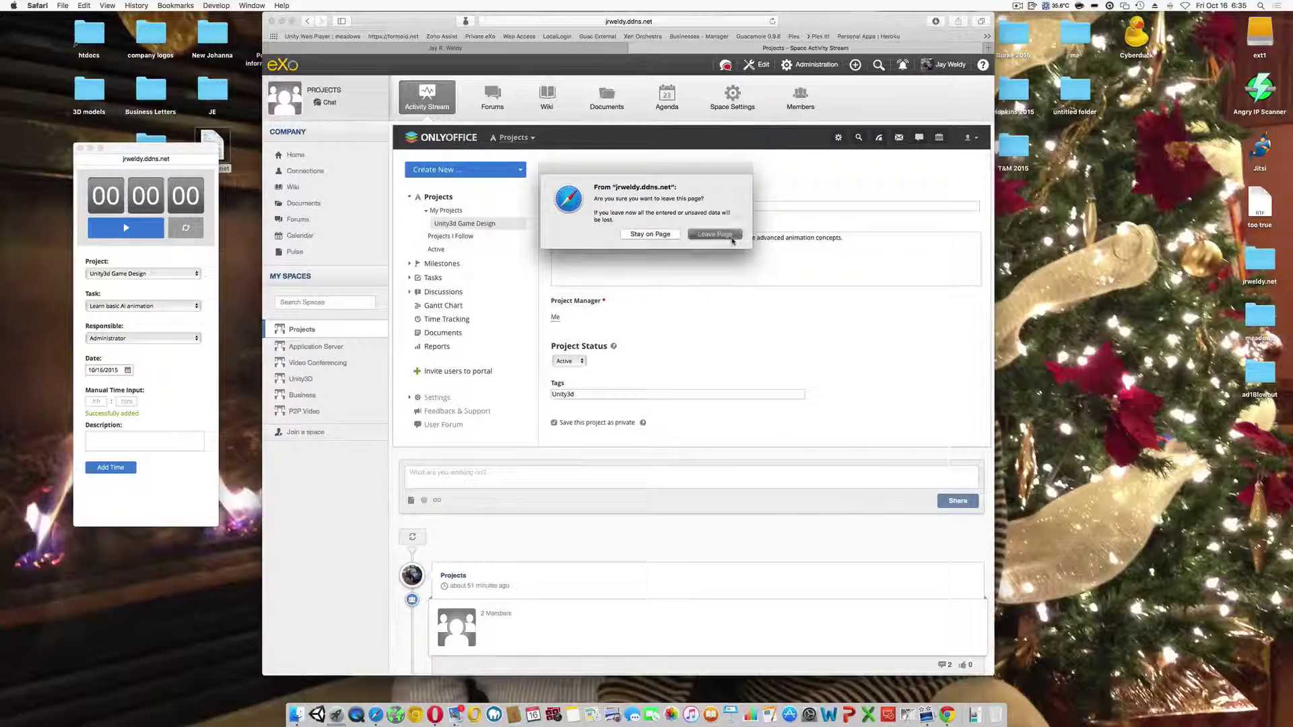
pyautogui.scroll(-2, 864, 361)
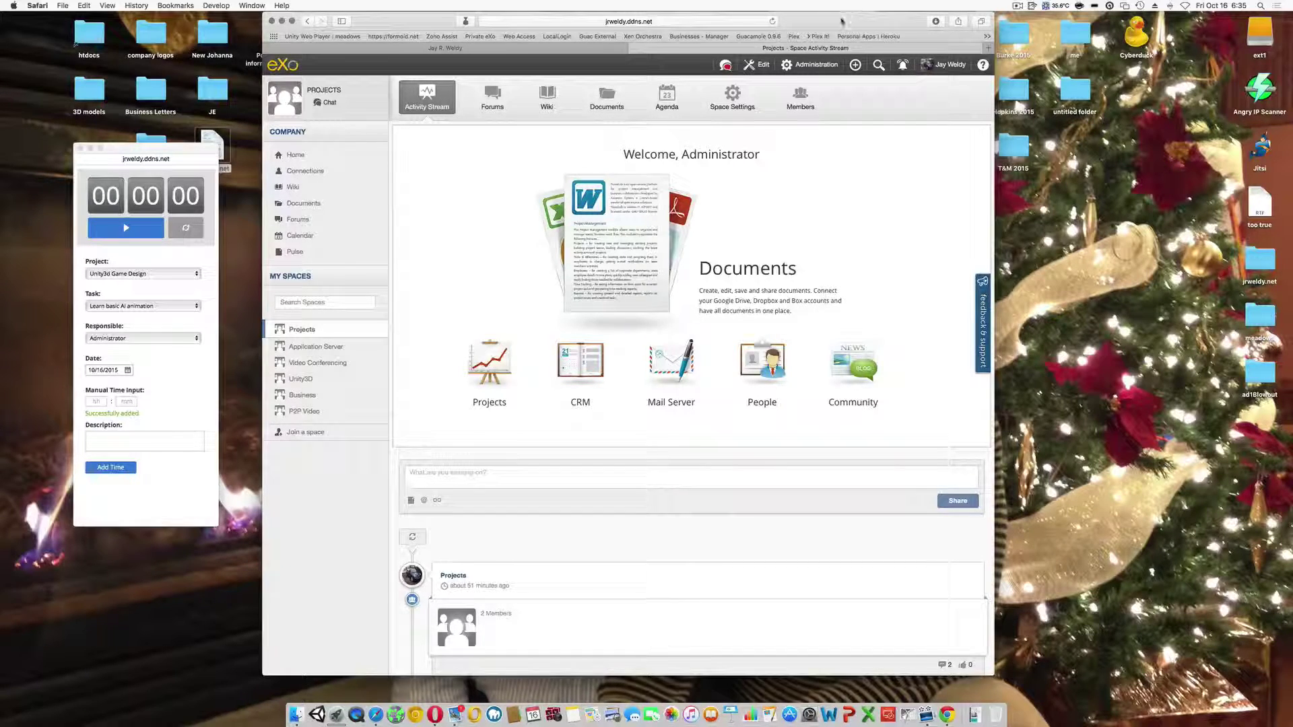
pyautogui.moveTo(841, 21); pyautogui.dragTo(856, 21)
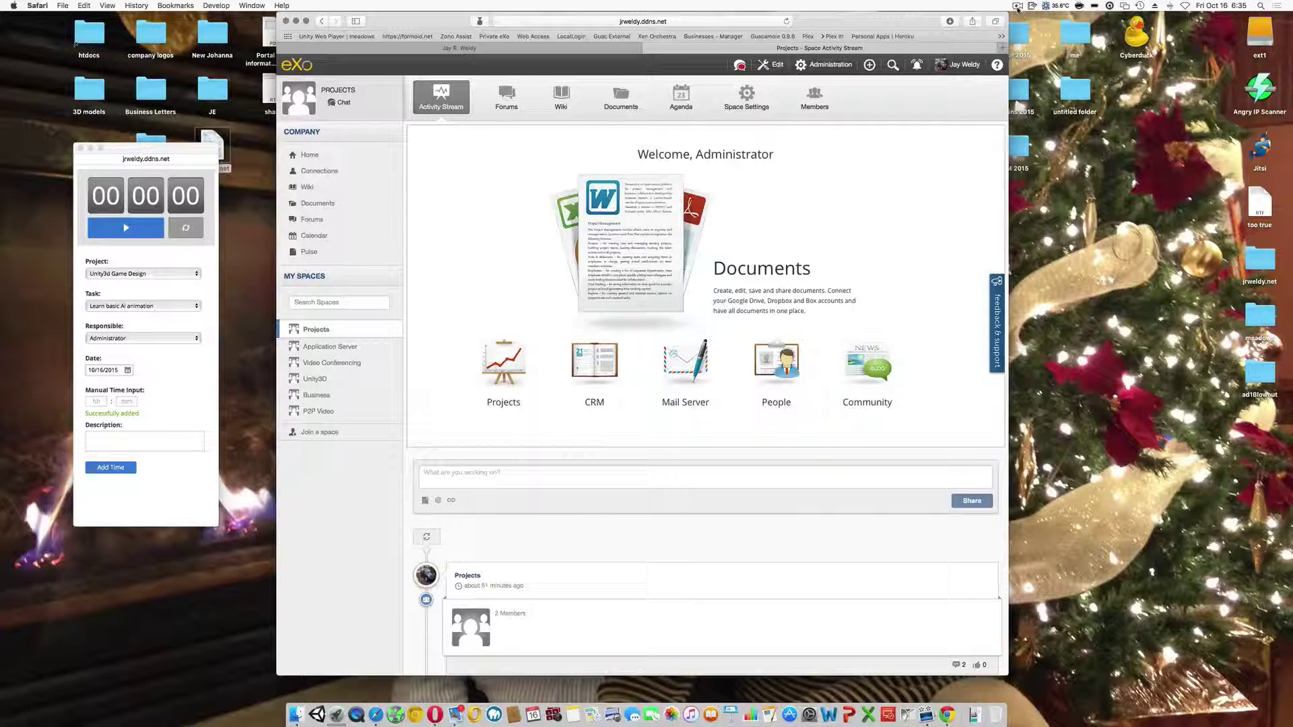
pyautogui.click(1017, 7)
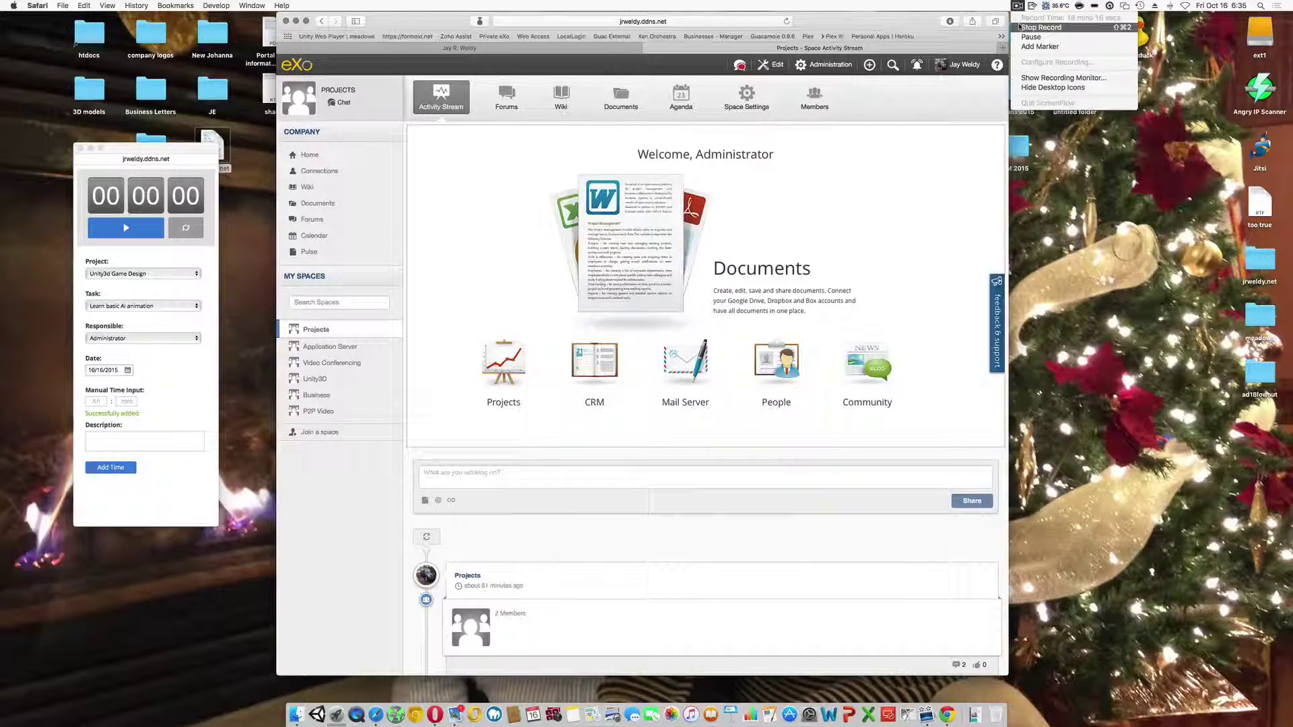